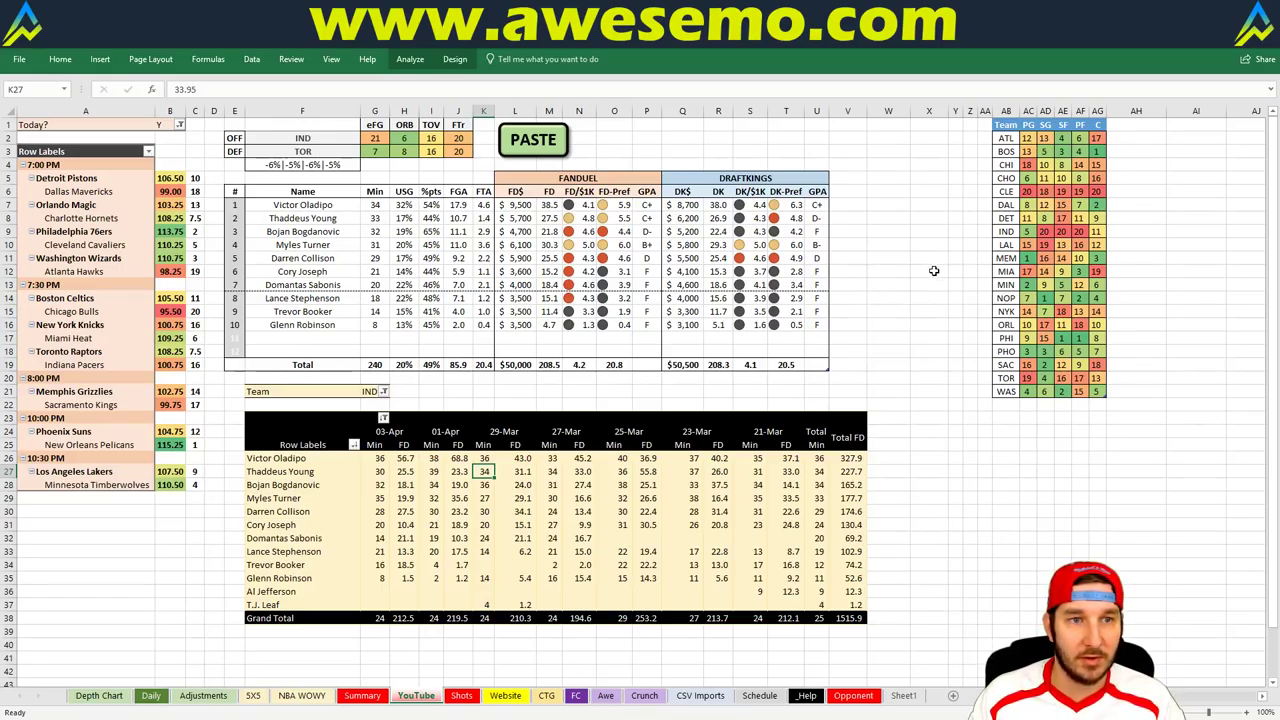
# Step: Switch the Team filter above the game log to DET to load Detroit's projections and recent games
pyautogui.click(369, 392)
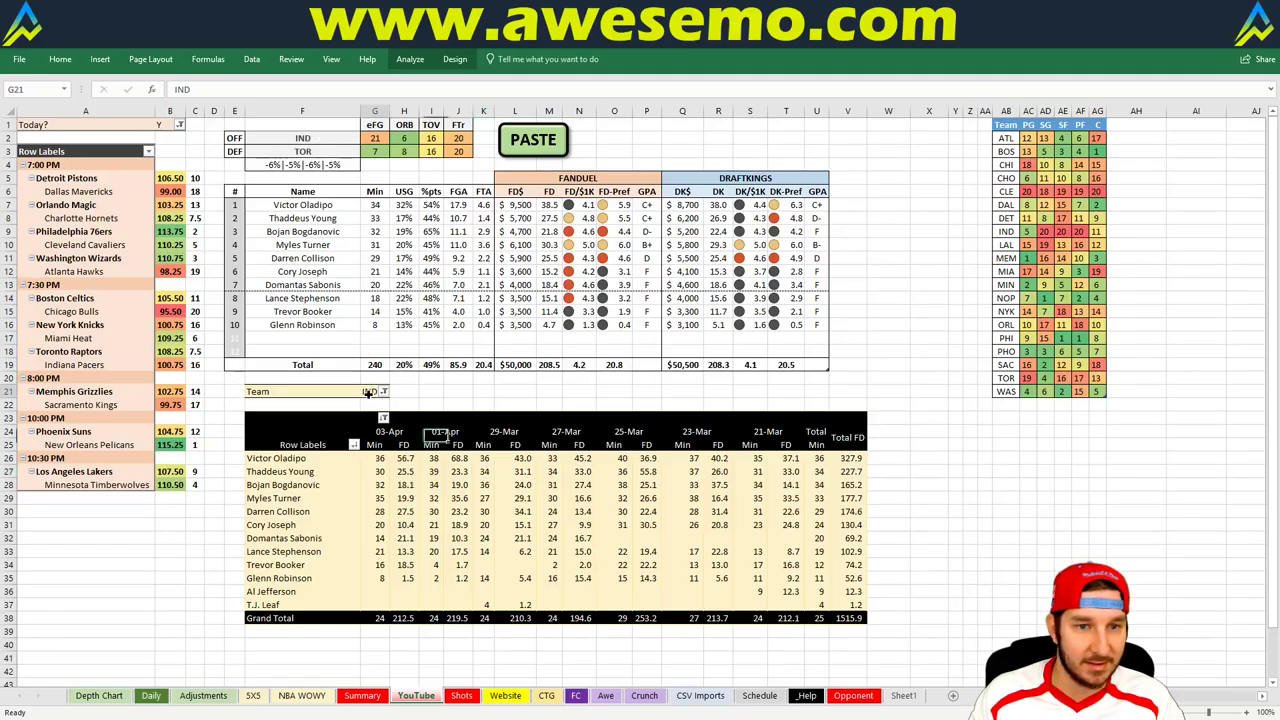
pyautogui.write('DET')
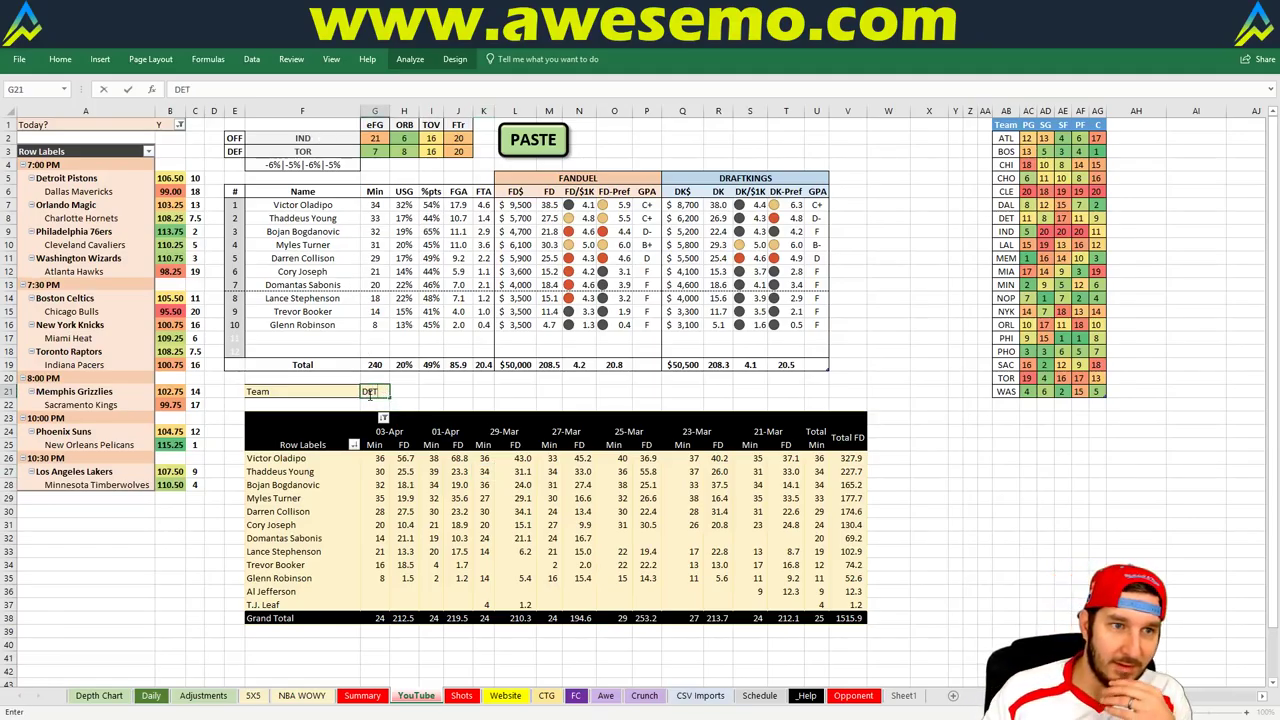
pyautogui.press('Return')
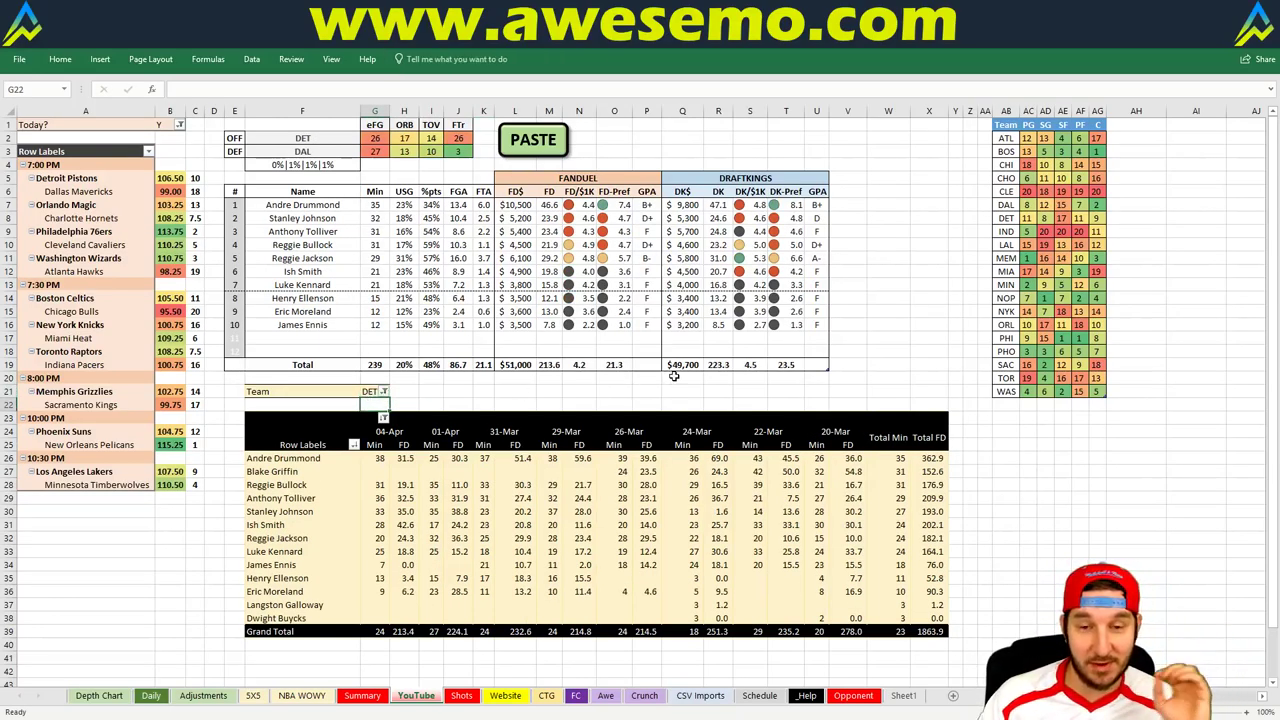
pyautogui.click(781, 392)
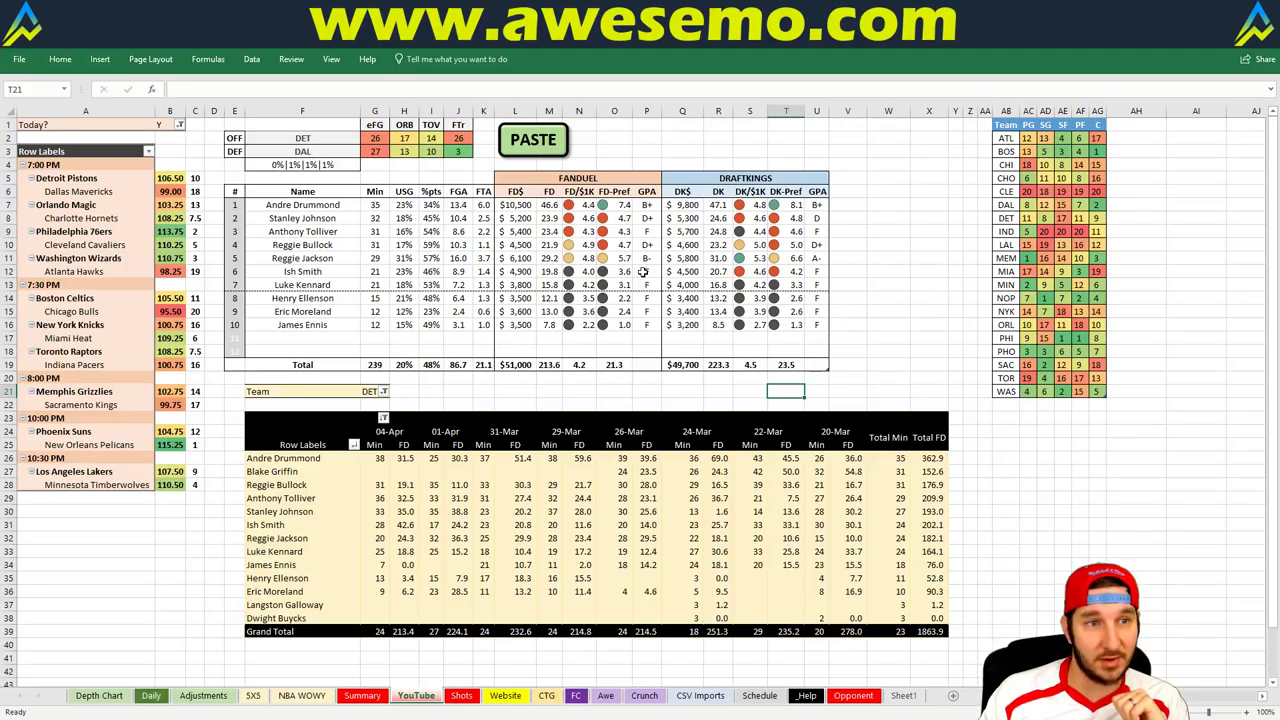
# Step: Check the team rankings on the Summary sheet and the player list on the Adjustments sheet, then return to the YouTube sheet
pyautogui.click(362, 695)
pyautogui.click(133, 284)
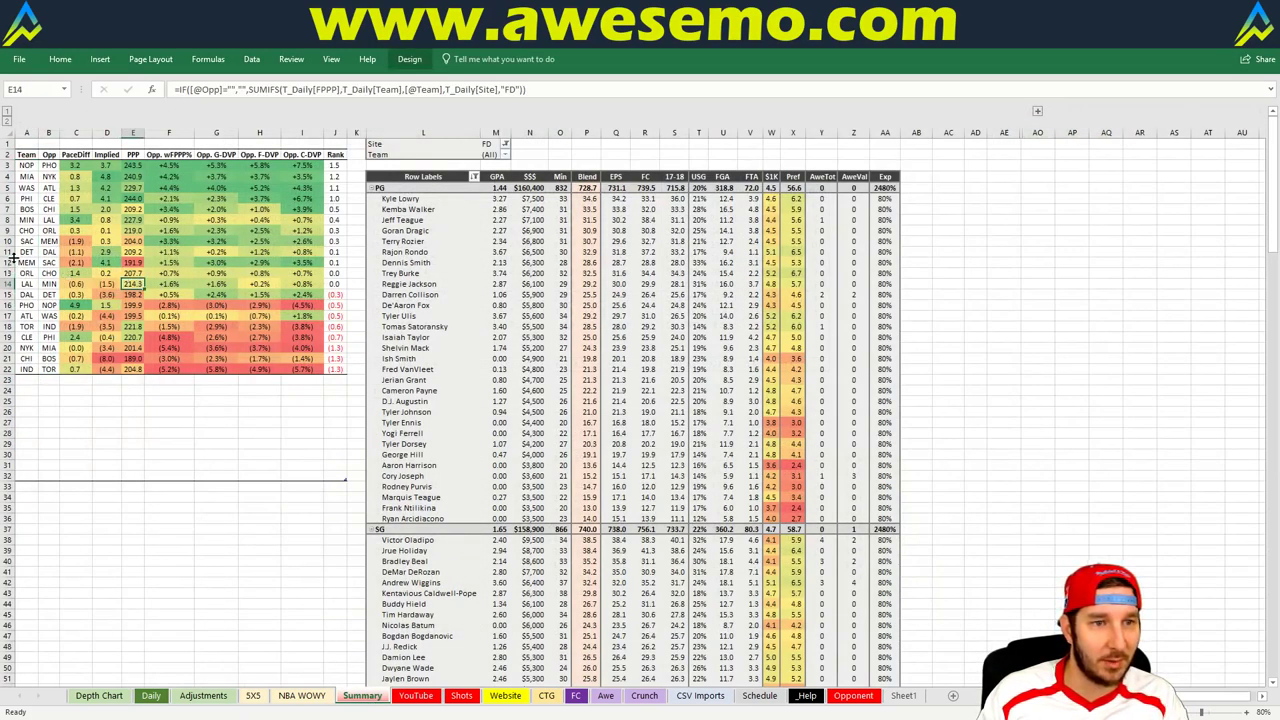
pyautogui.click(240, 695)
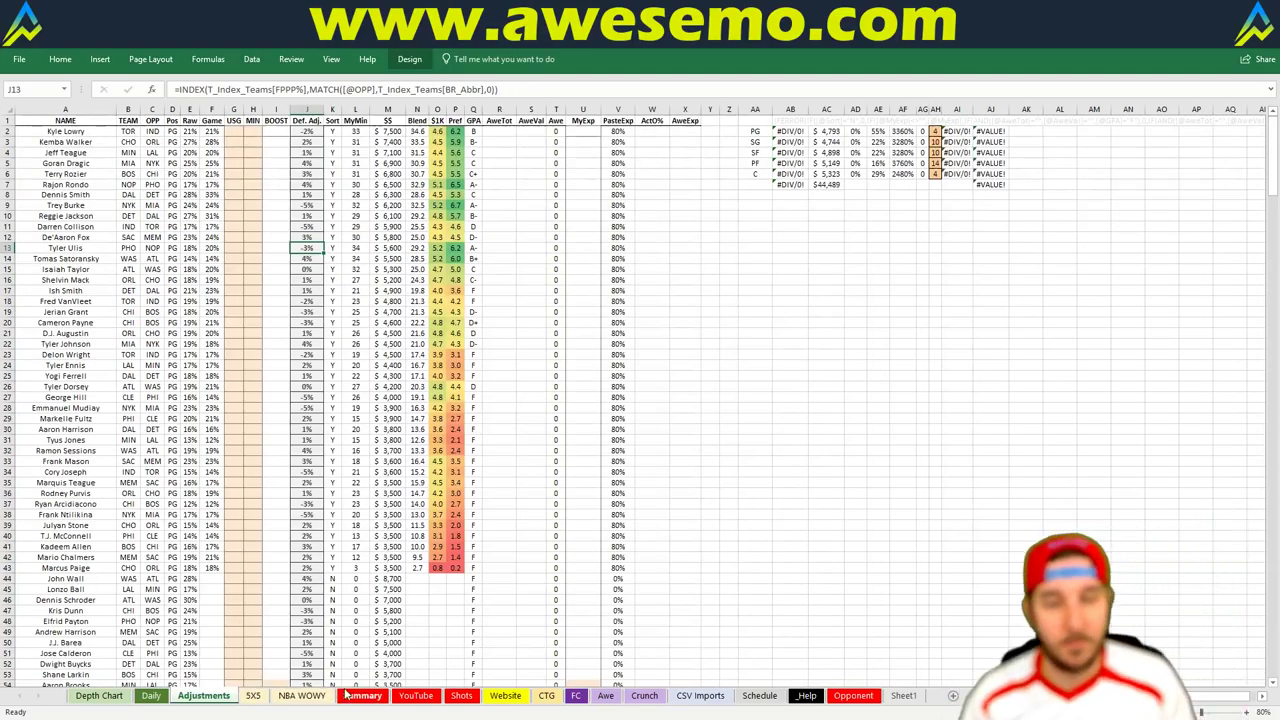
pyautogui.click(413, 696)
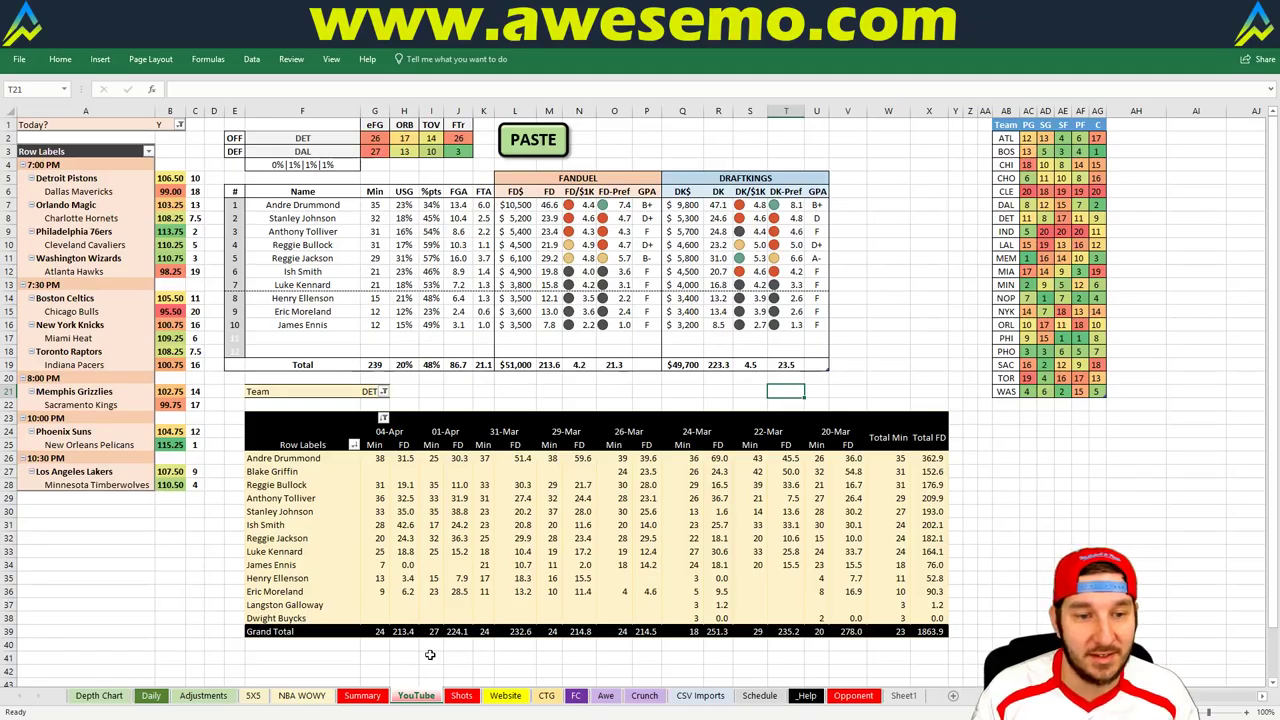
pyautogui.click(748, 392)
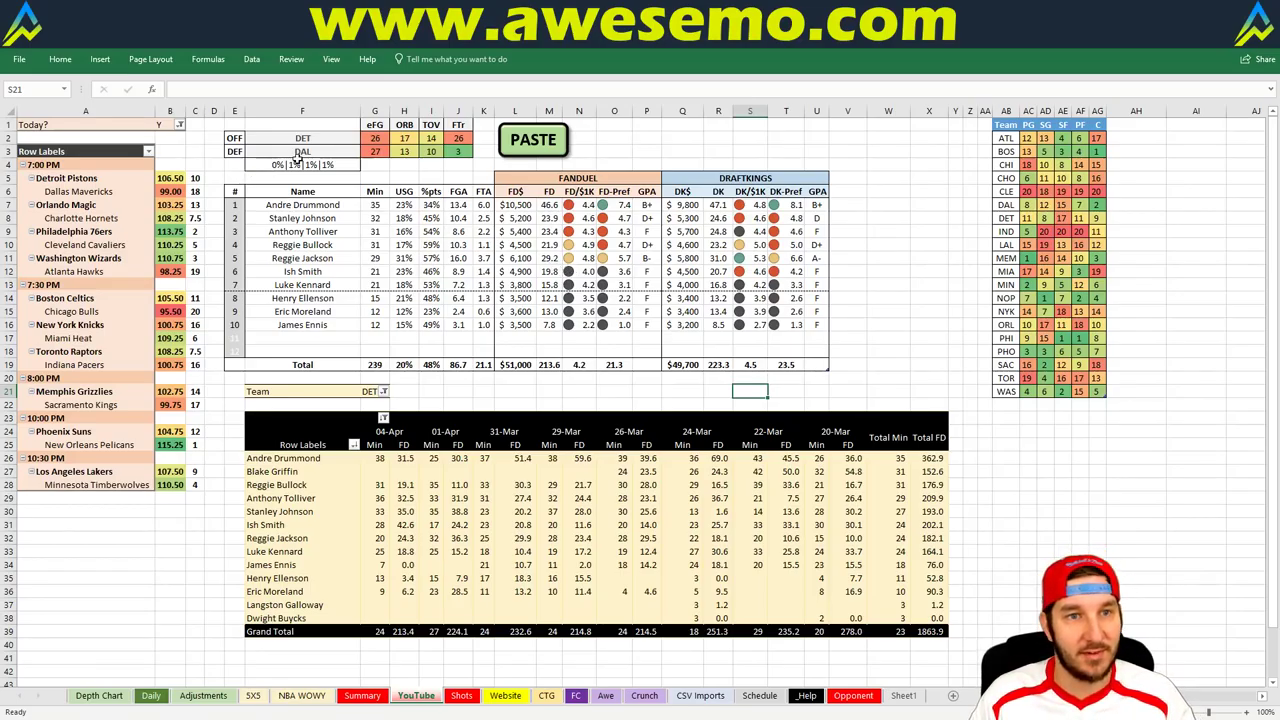
# Step: Change the Team filter to DAL and highlight the players' 03-Apr minutes in the game log
pyautogui.click(371, 392)
pyautogui.write('DAL')
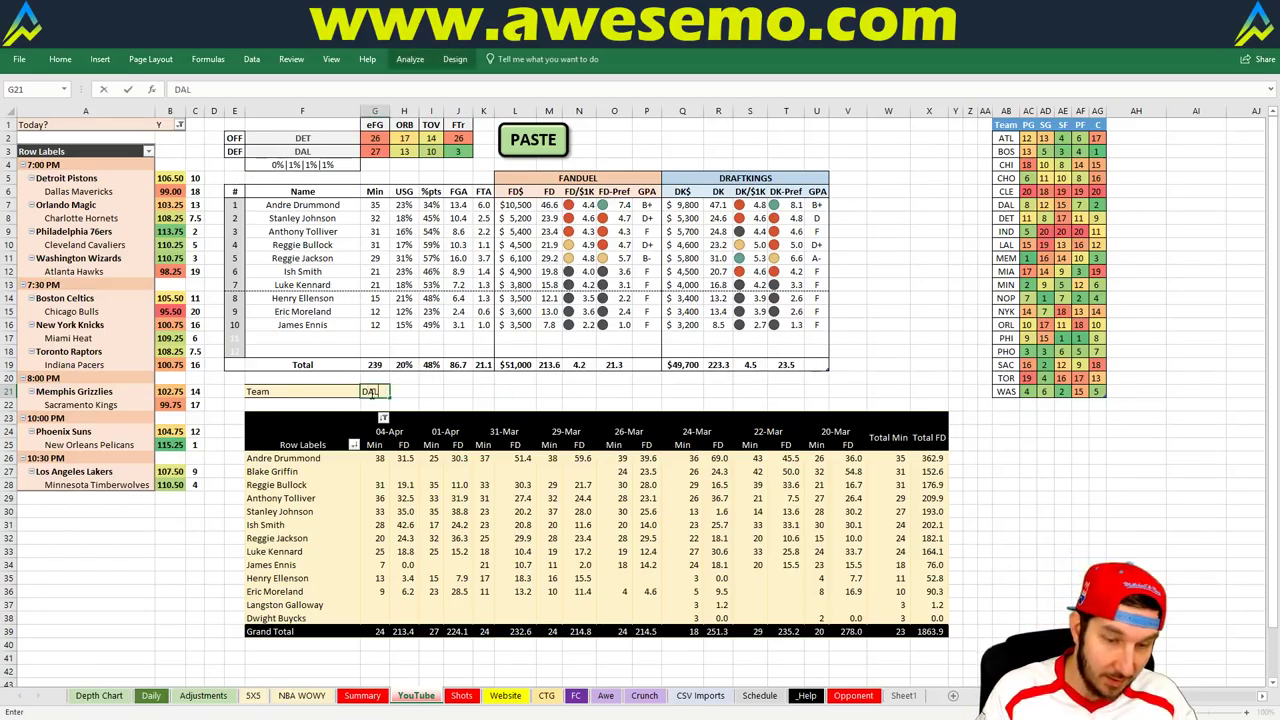
pyautogui.press('Return')
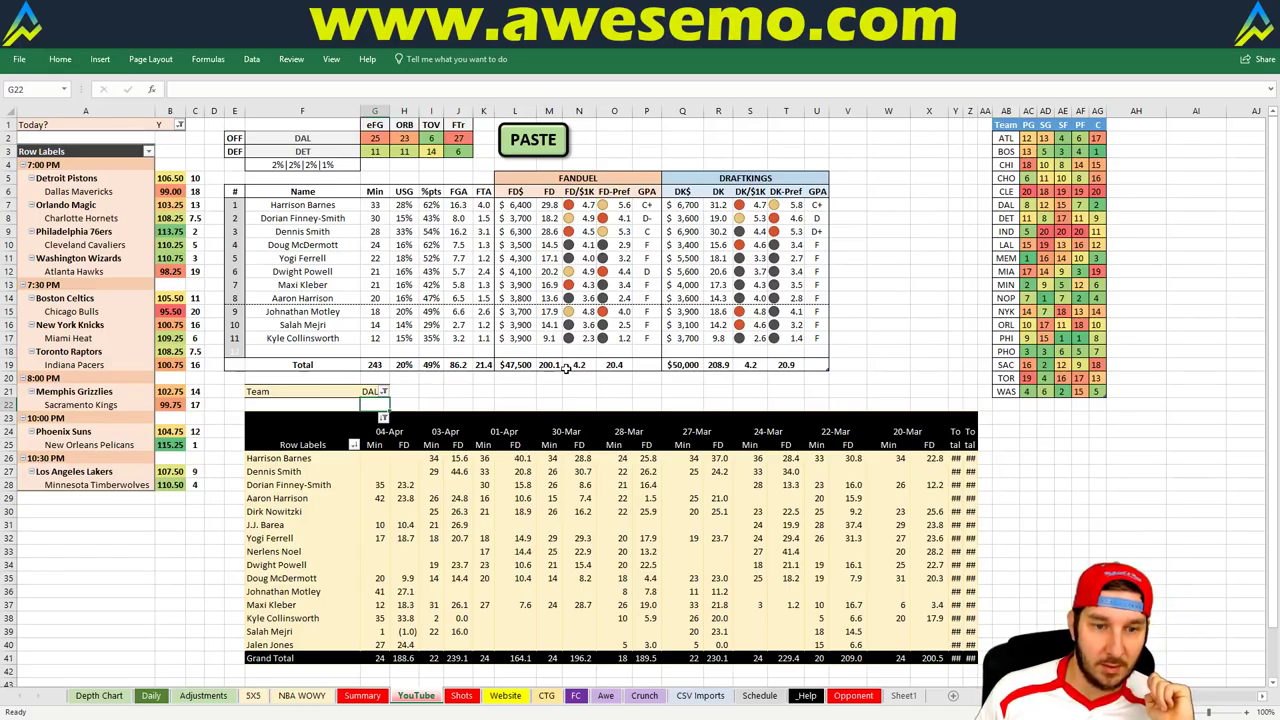
pyautogui.moveTo(433, 458); pyautogui.dragTo(422, 646)
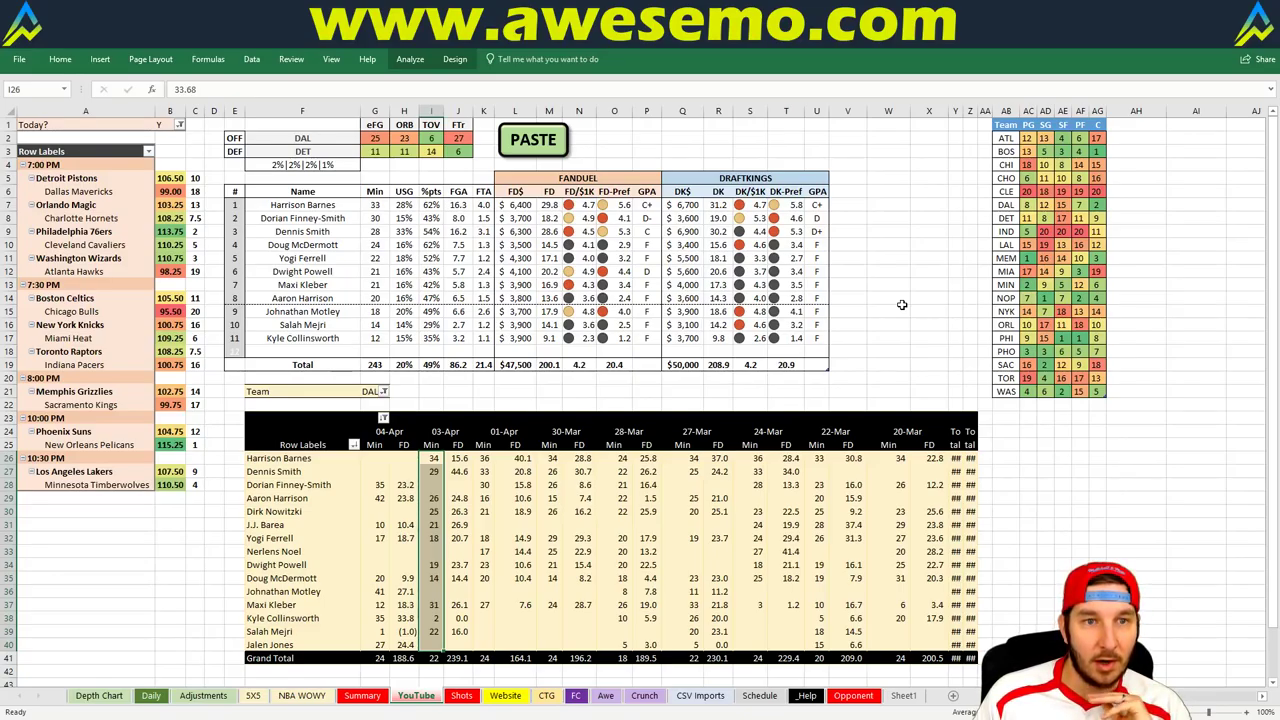
pyautogui.click(953, 311)
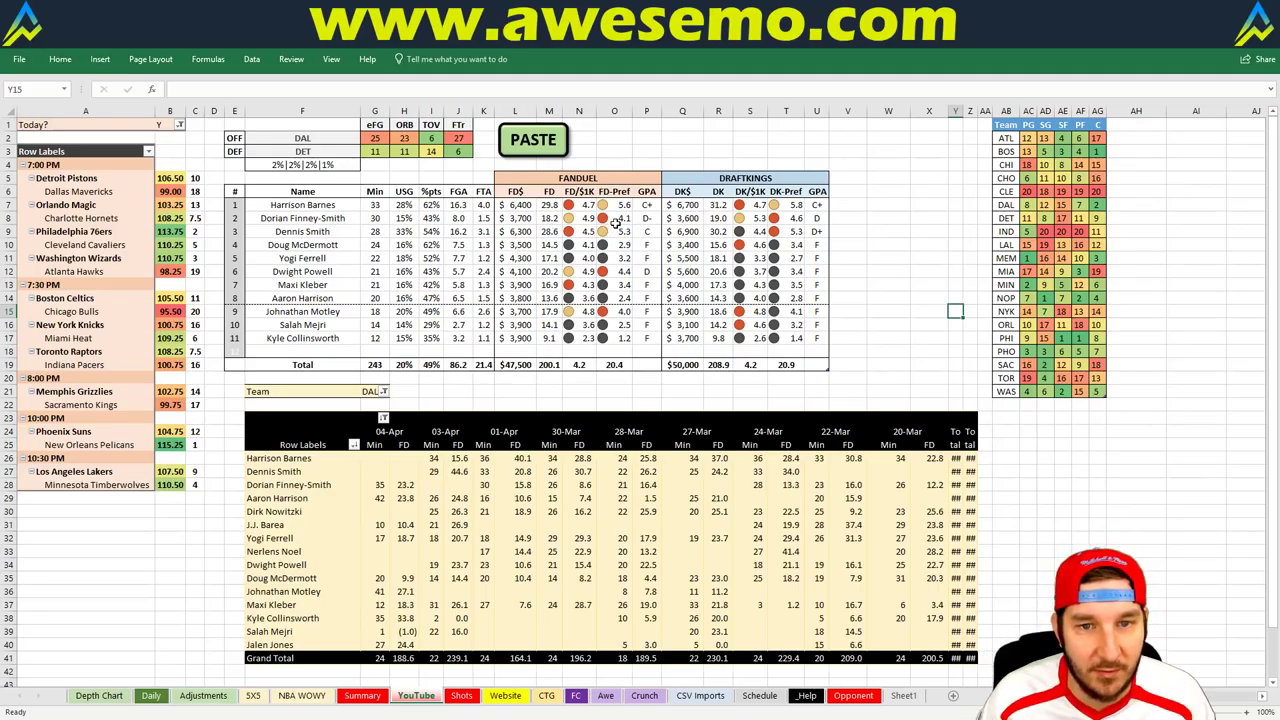
# Step: Change the Team filter to ORL and consult the Summary sheet's team rankings before returning to the YouTube sheet
pyautogui.click(371, 391)
pyautogui.write('ORL')
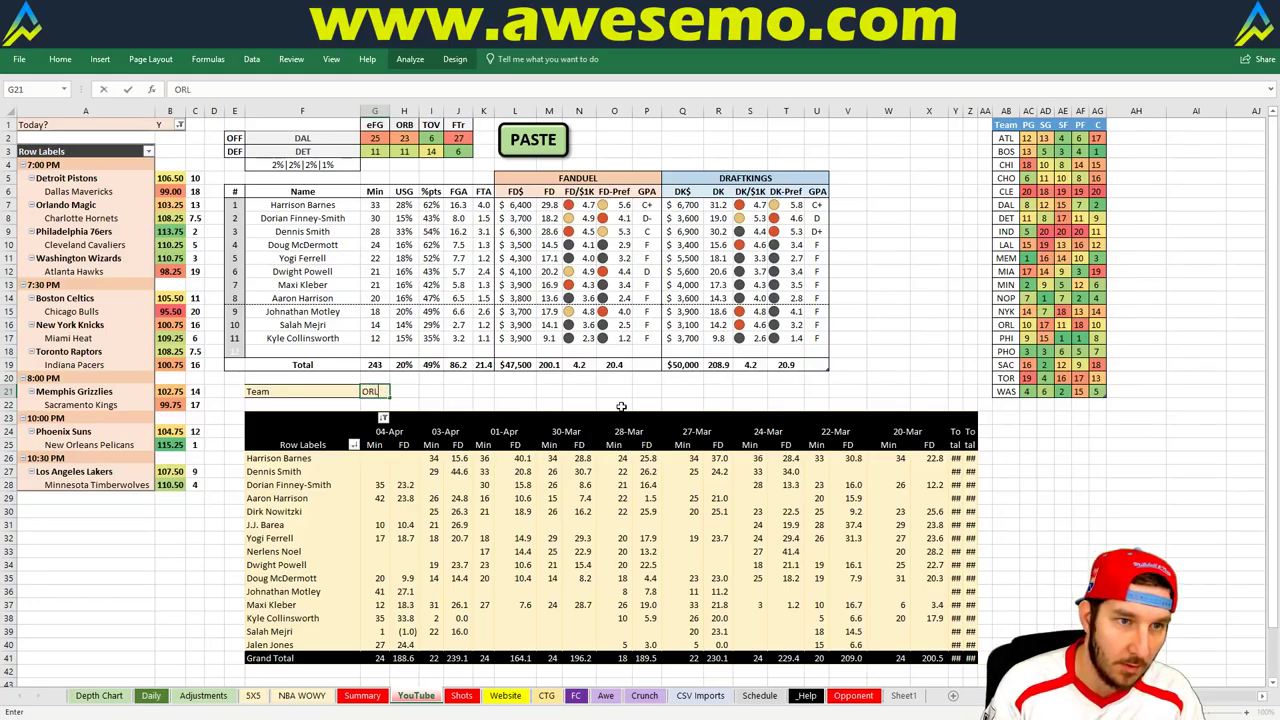
pyautogui.press('Return')
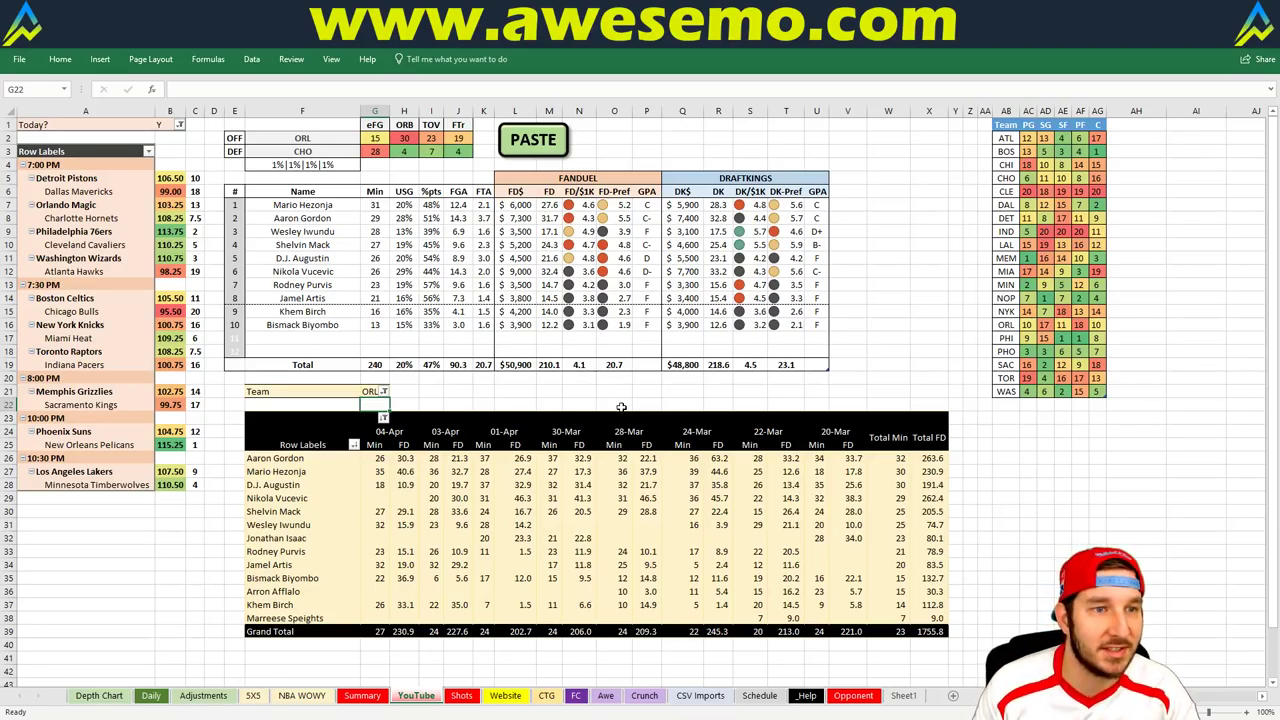
pyautogui.click(364, 695)
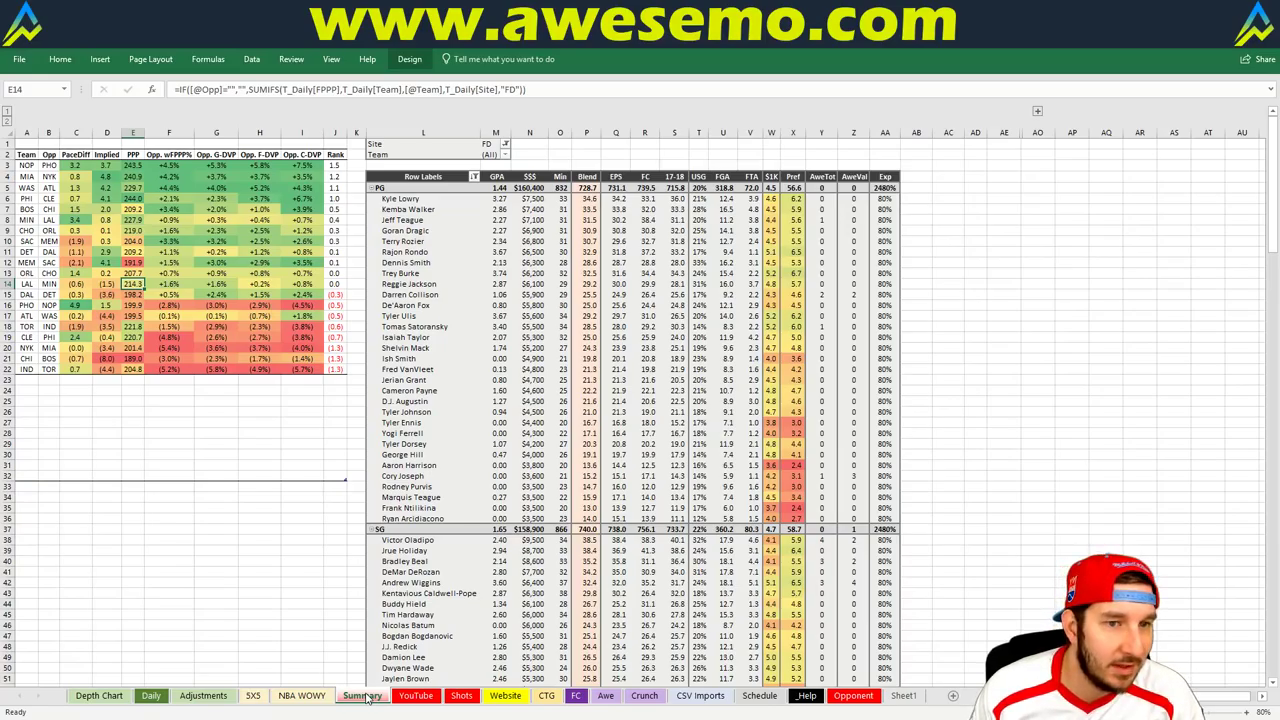
pyautogui.click(416, 695)
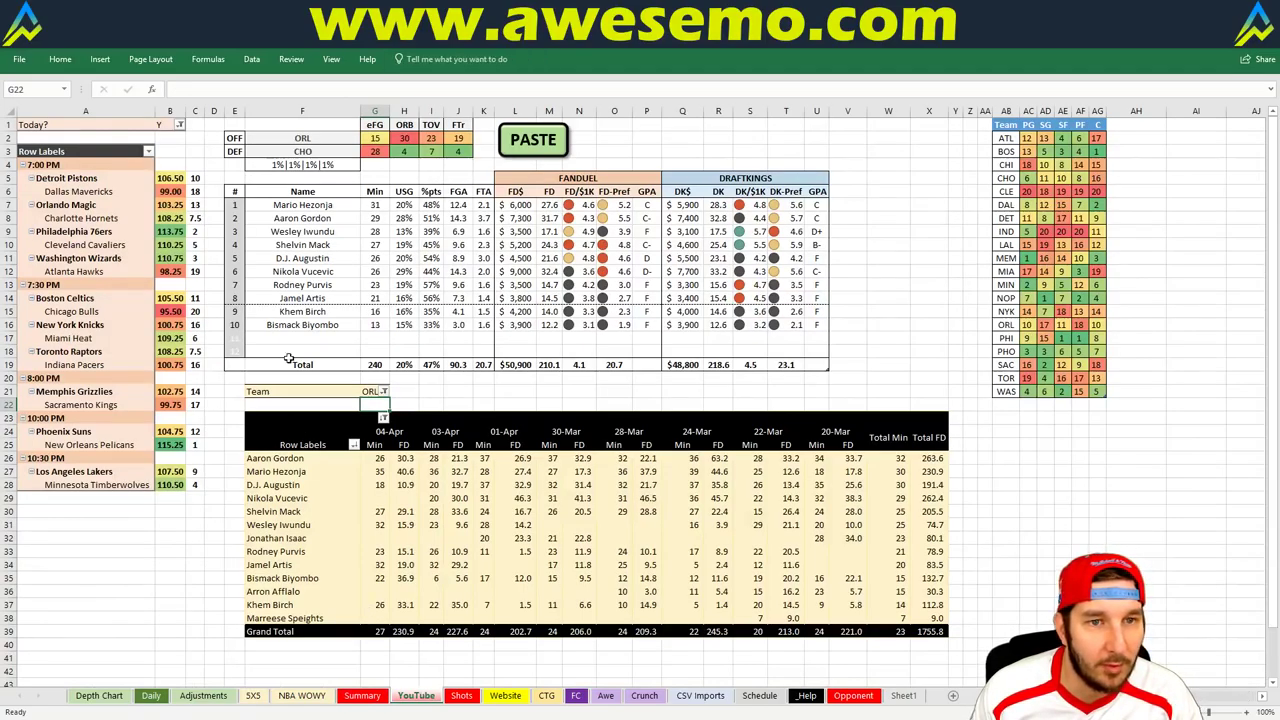
# Step: Set the Team filter to CHO to load Charlotte's projections and game log
pyautogui.click(370, 391)
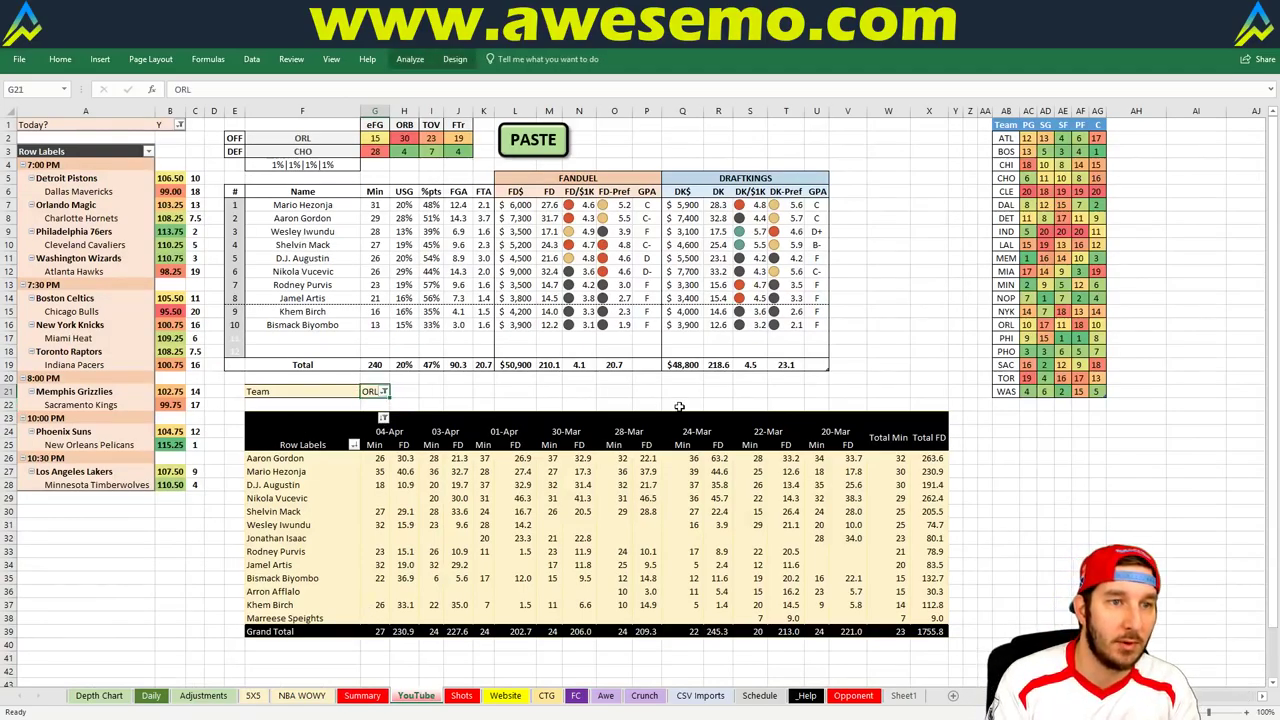
pyautogui.write('CHO')
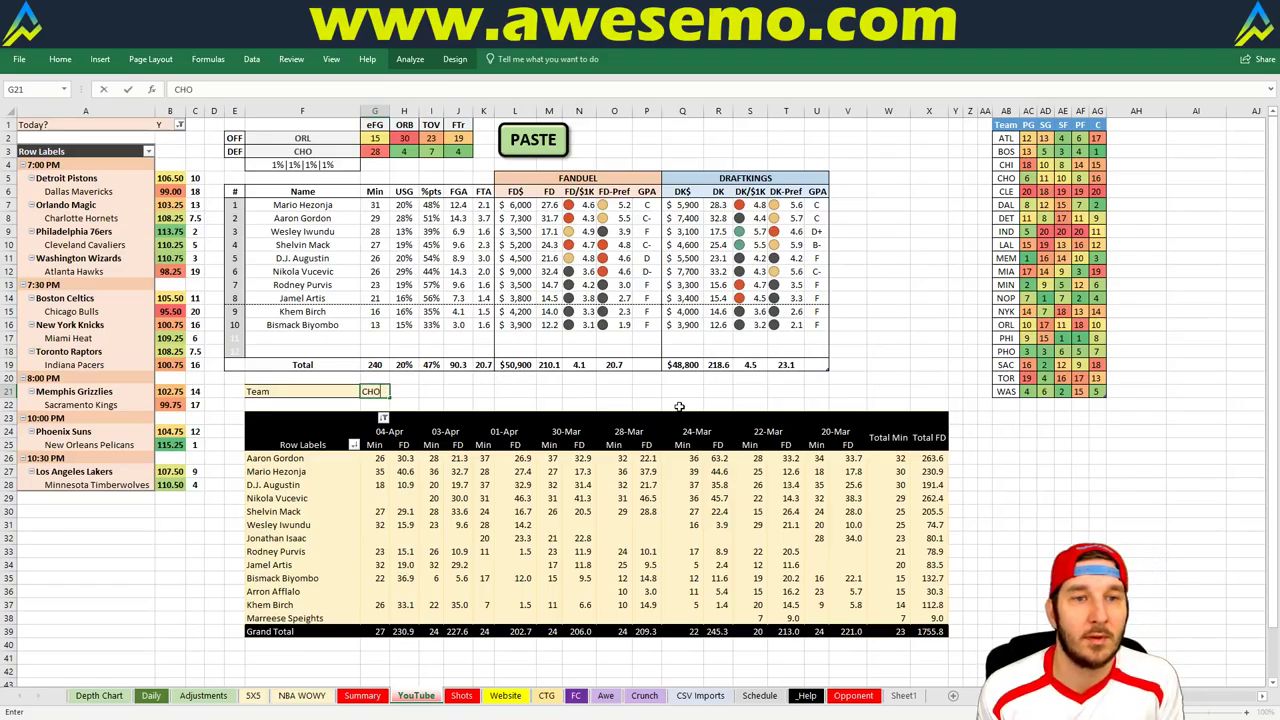
pyautogui.press('Return')
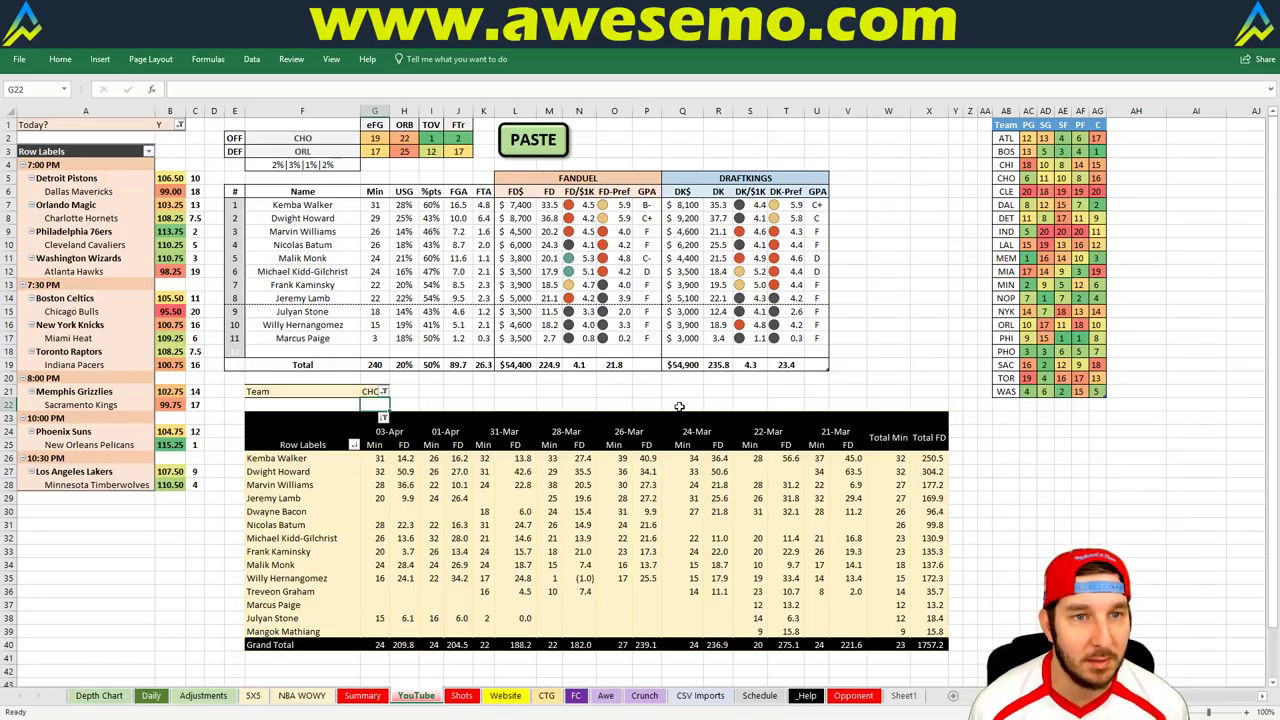
# Step: Set the Team filter to PHI to load Philadelphia's projections and game log
pyautogui.press('Up')
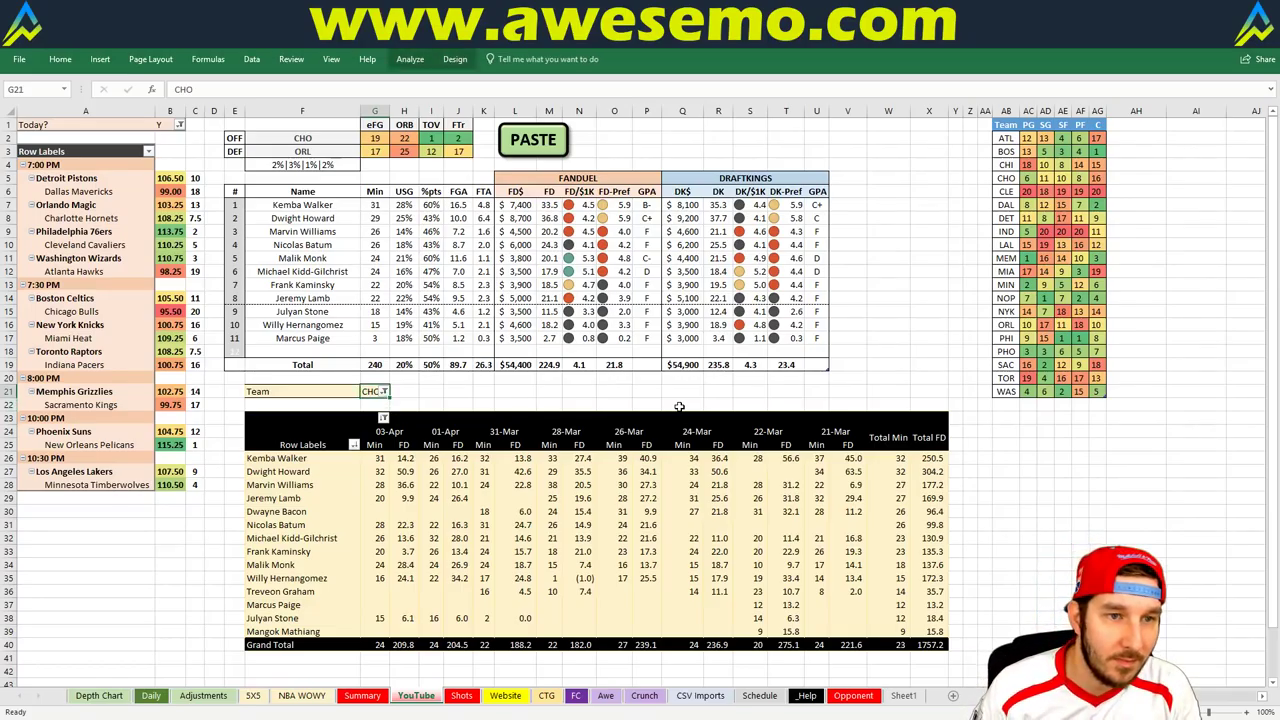
pyautogui.write('PHI')
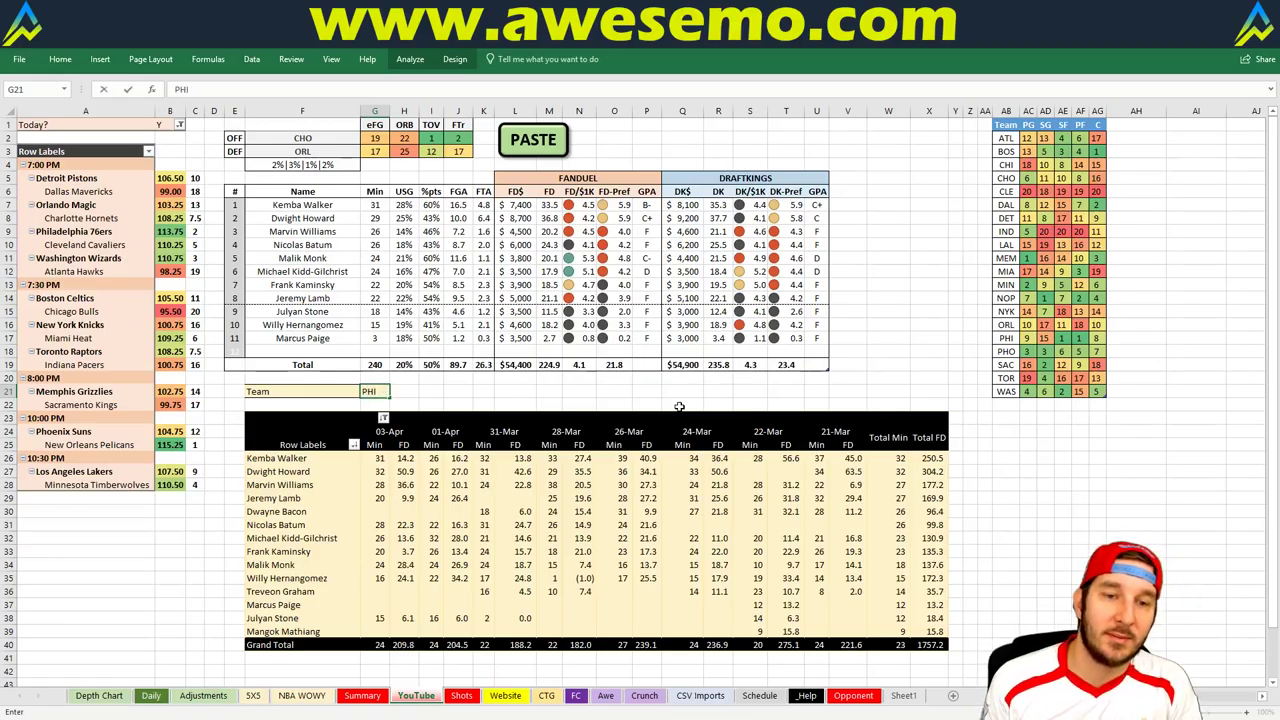
pyautogui.press('Return')
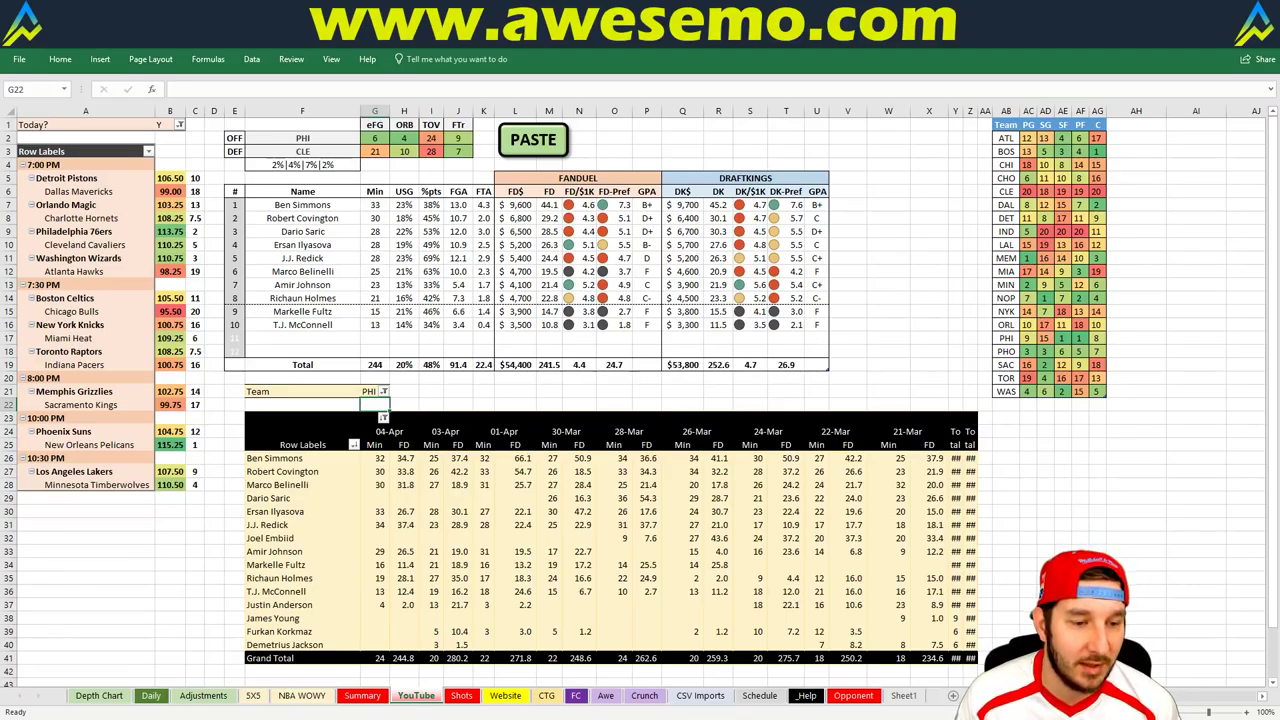
# Step: Switch to the browser to review the Eastern Conference standings in FiveThirtyEight's 2017-18 NBA Predictions, then return to the Excel workbook
pyautogui.hotkey('alt', 'Tab')
pyautogui.scroll(1, 530, 258)
pyautogui.scroll(5, 530, 258)
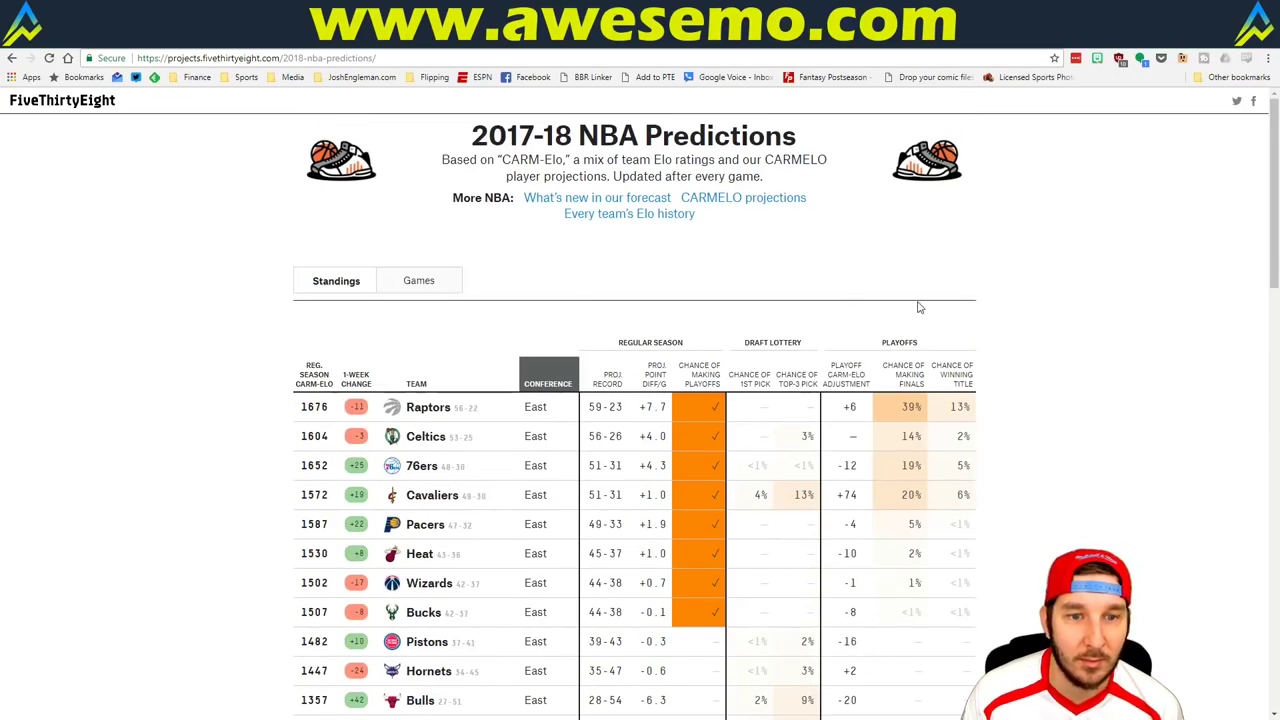
pyautogui.scroll(-2, 918, 305)
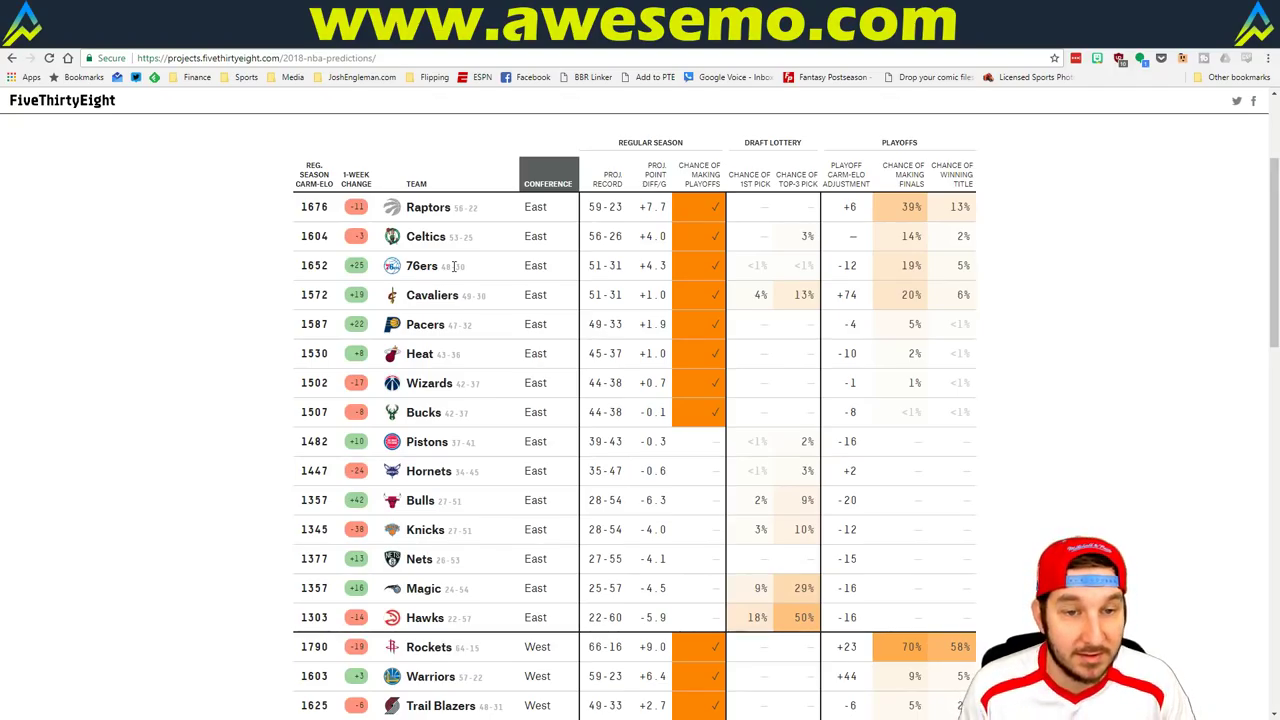
pyautogui.hotkey('alt', 'Tab')
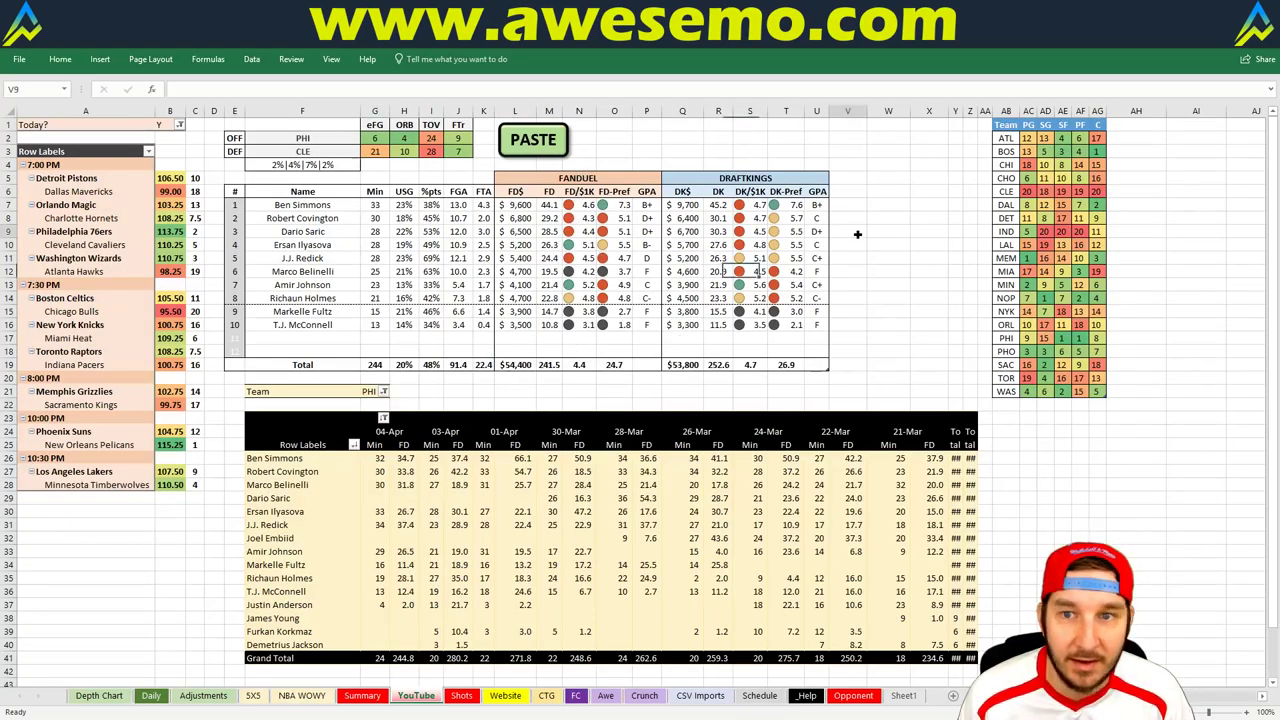
pyautogui.click(857, 234)
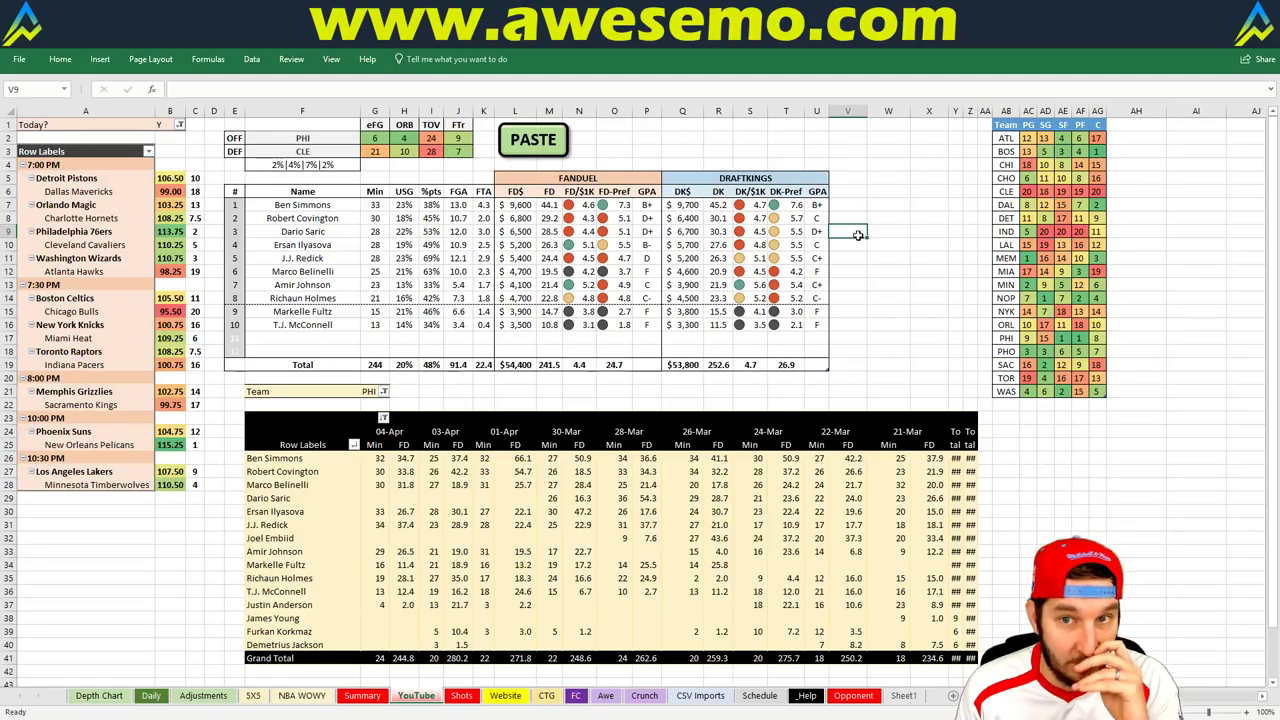
# Step: Widen columns Y and Z so the game log's Total Min and Total FD values fit
pyautogui.moveTo(980, 112); pyautogui.dragTo(1007, 110)
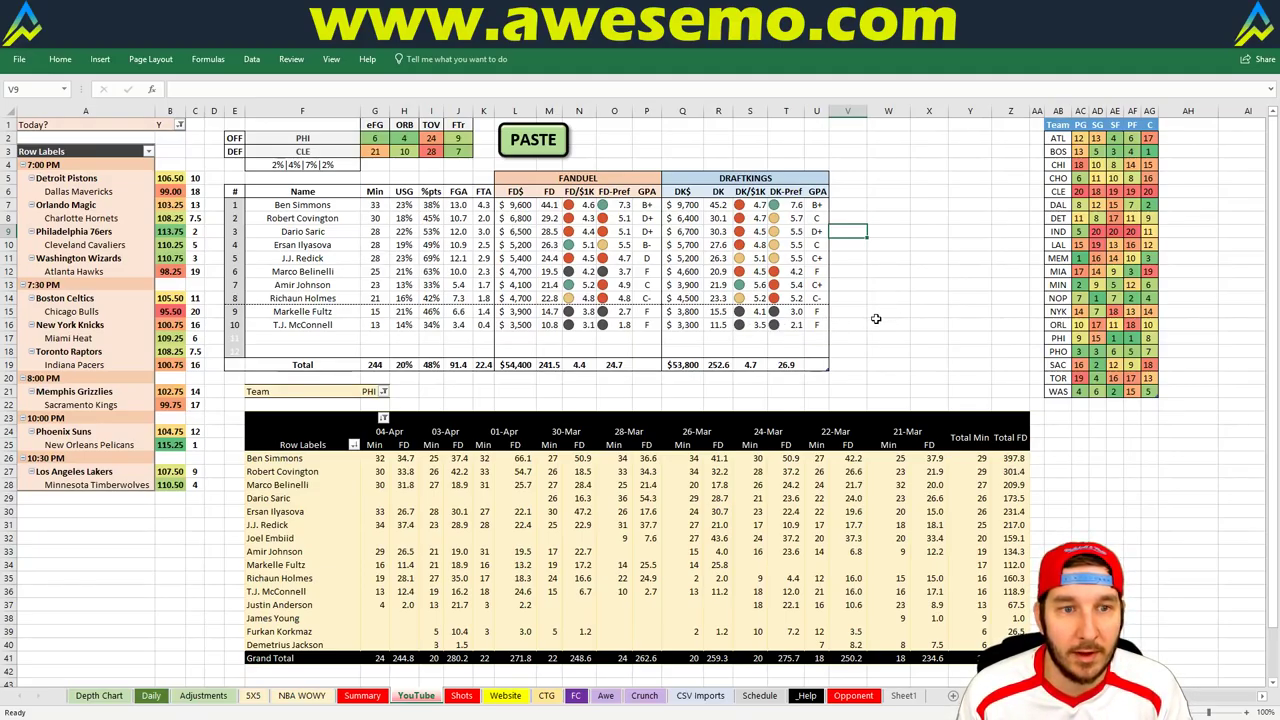
pyautogui.click(912, 232)
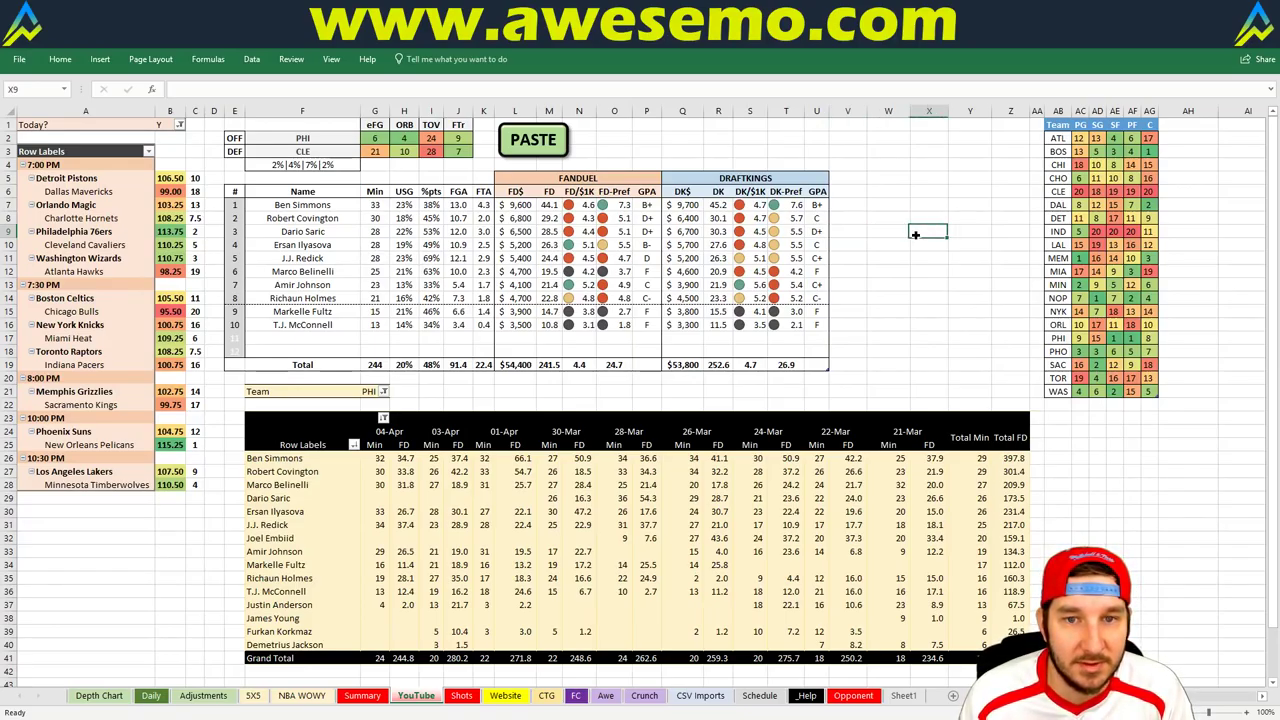
pyautogui.click(958, 203)
pyautogui.click(935, 191)
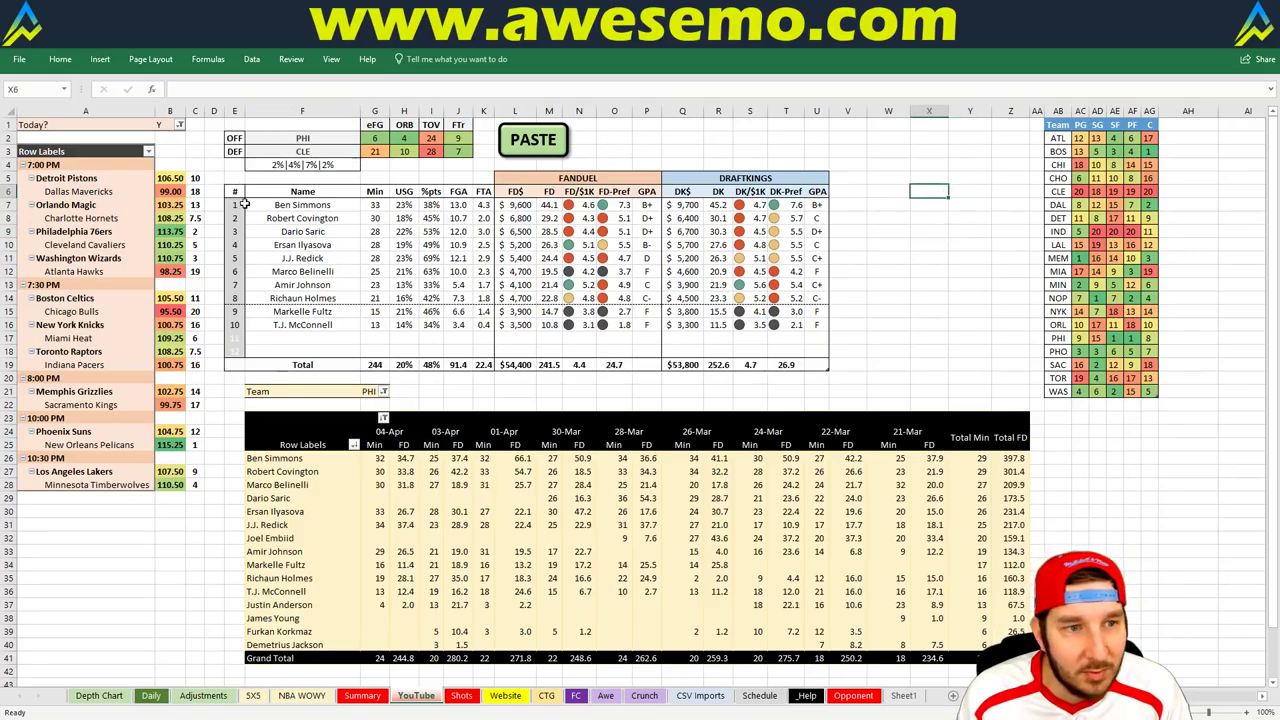
# Step: Set the Team filter to CLE to load Cleveland's projections and game log
pyautogui.click(367, 391)
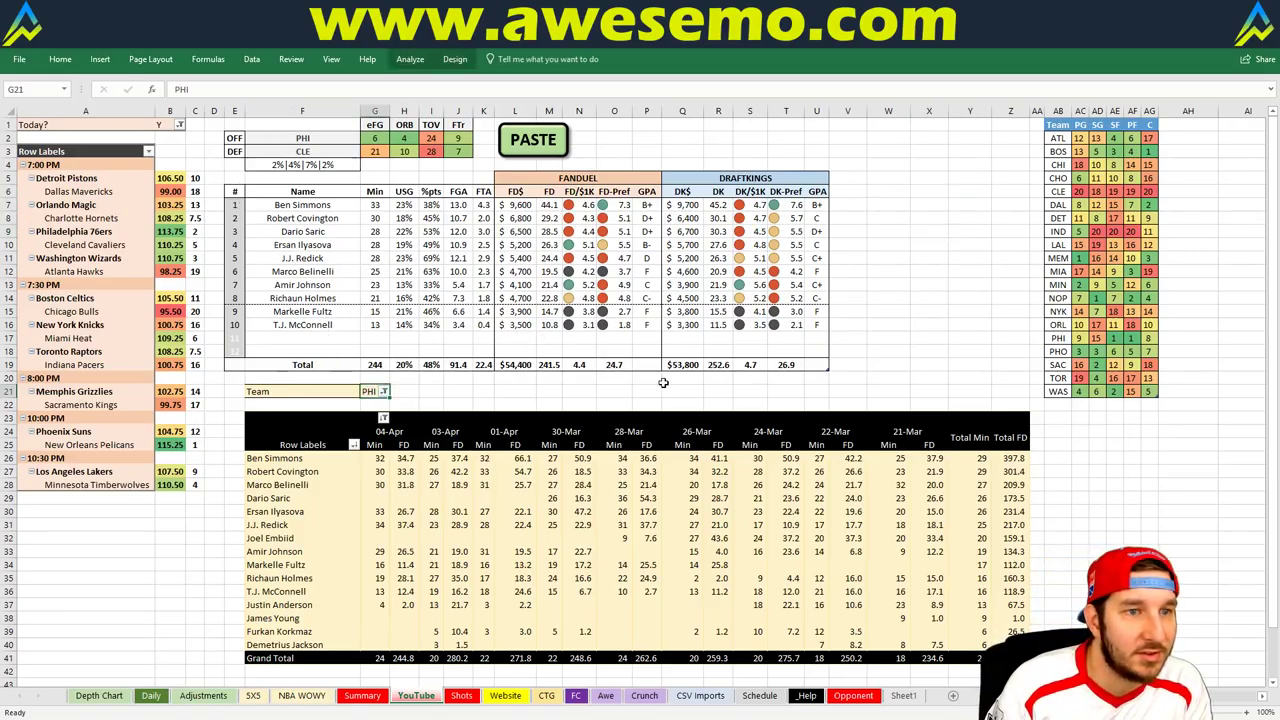
pyautogui.write('CLE')
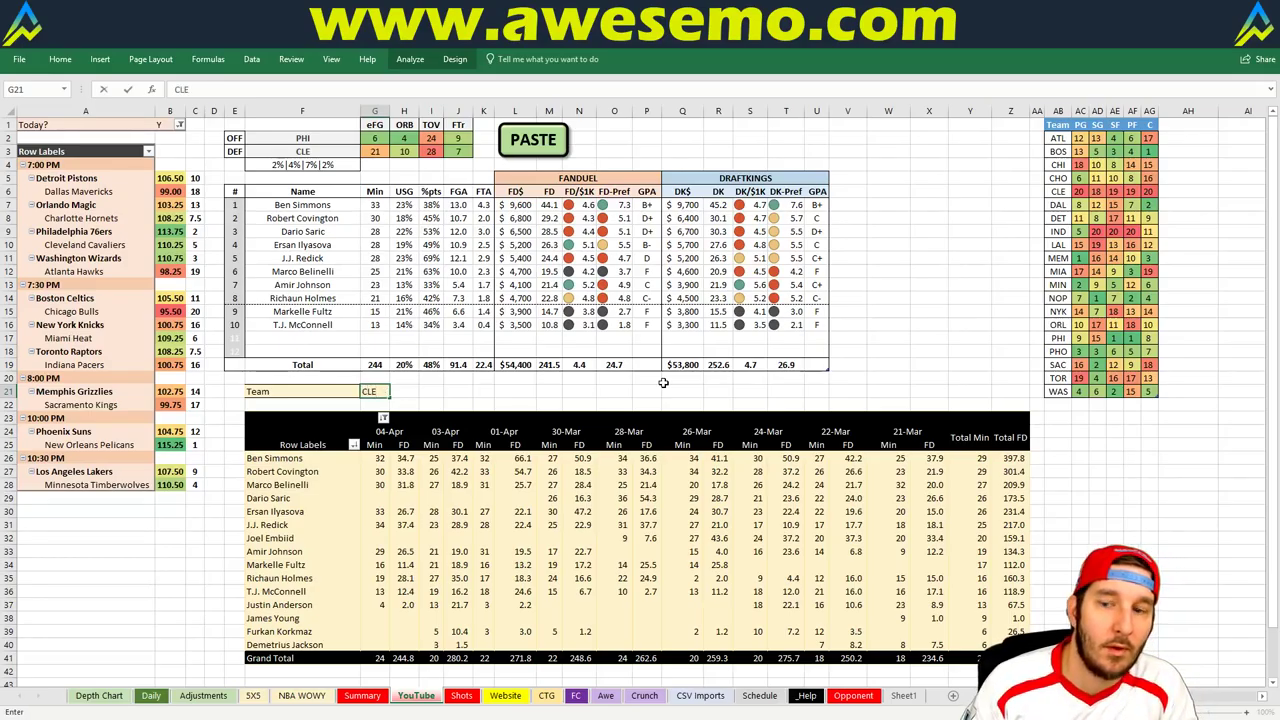
pyautogui.press('Return')
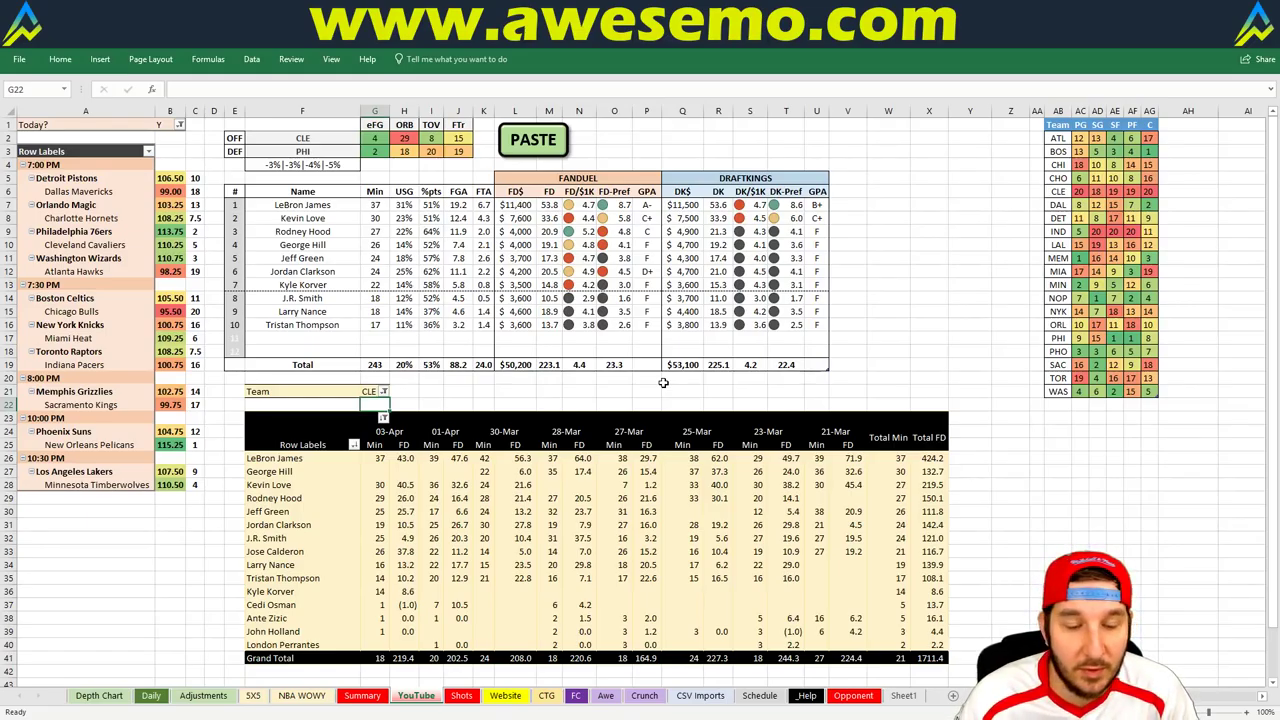
# Step: Examine the team matchup rankings on the Summary sheet and return to Cleveland's projections on the YouTube sheet
pyautogui.click(361, 696)
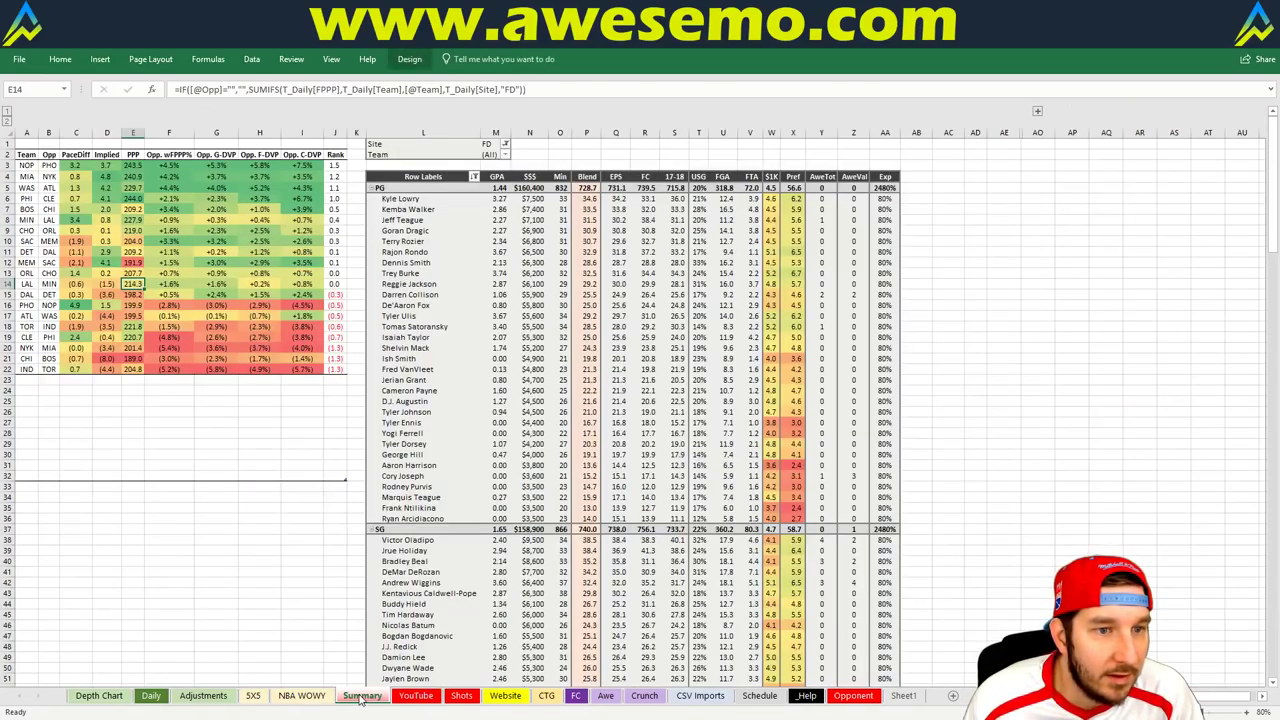
pyautogui.click(416, 696)
pyautogui.click(571, 390)
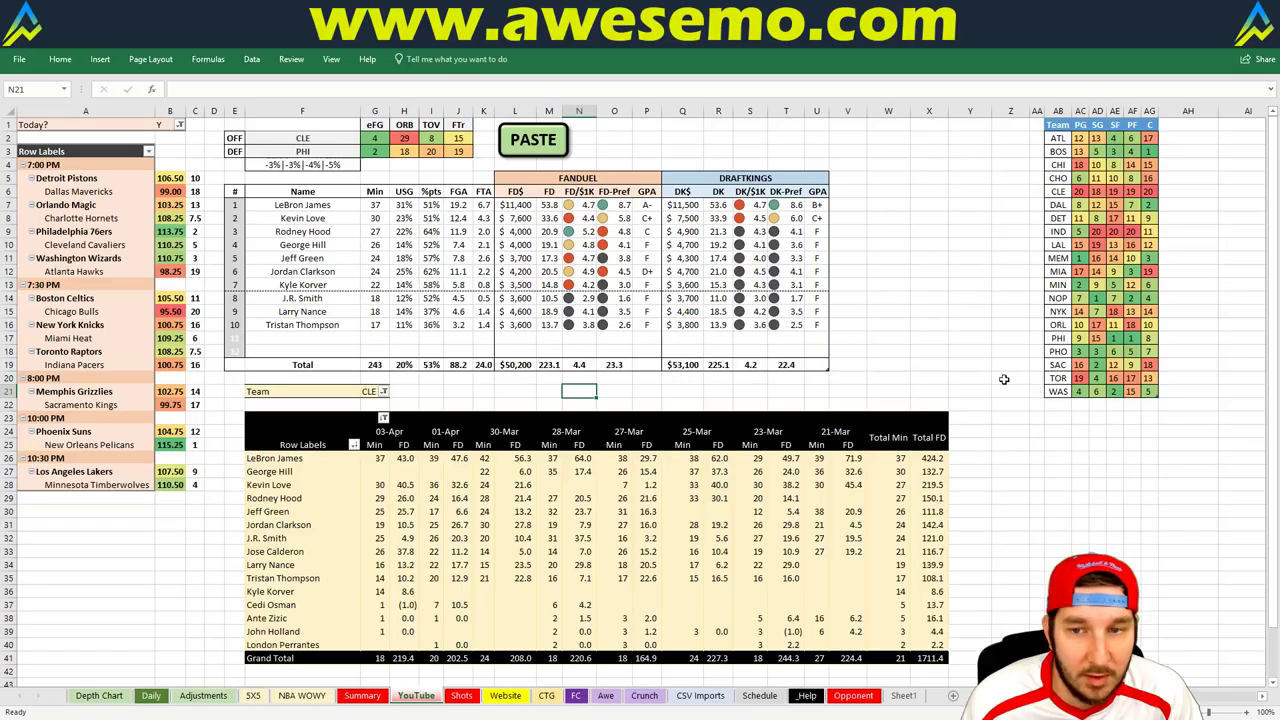
pyautogui.click(850, 365)
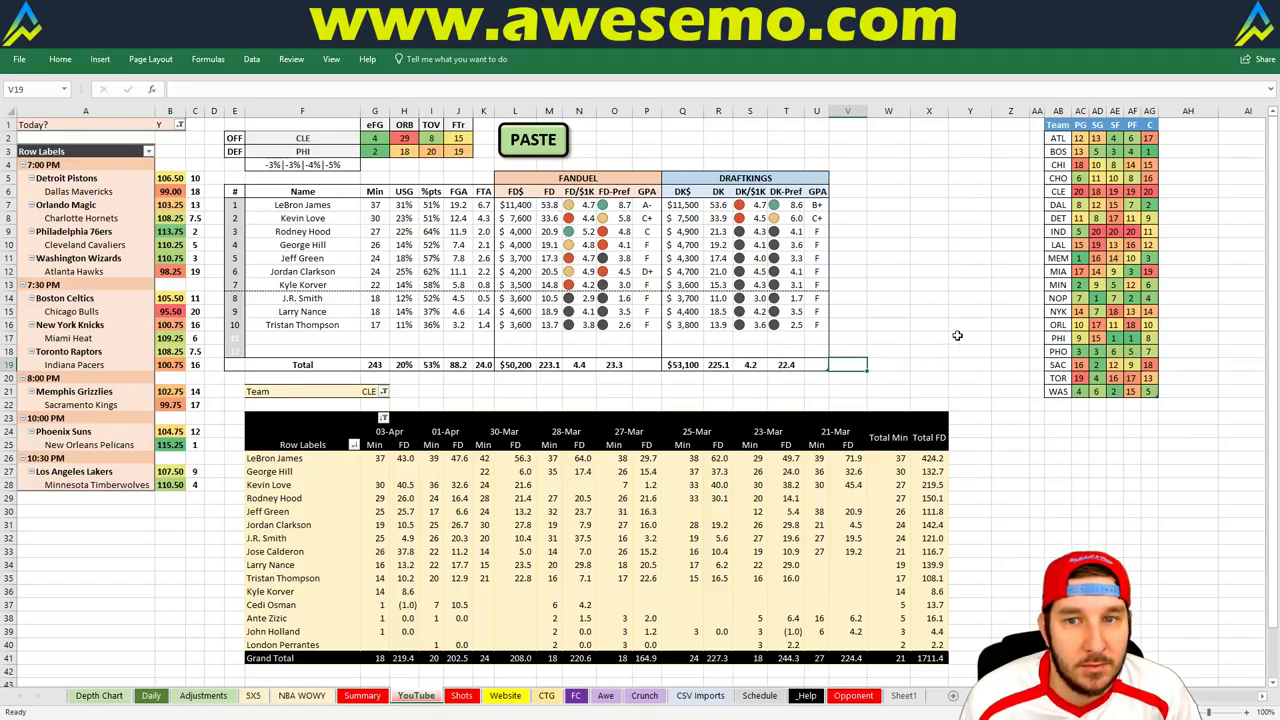
pyautogui.click(844, 381)
pyautogui.click(836, 391)
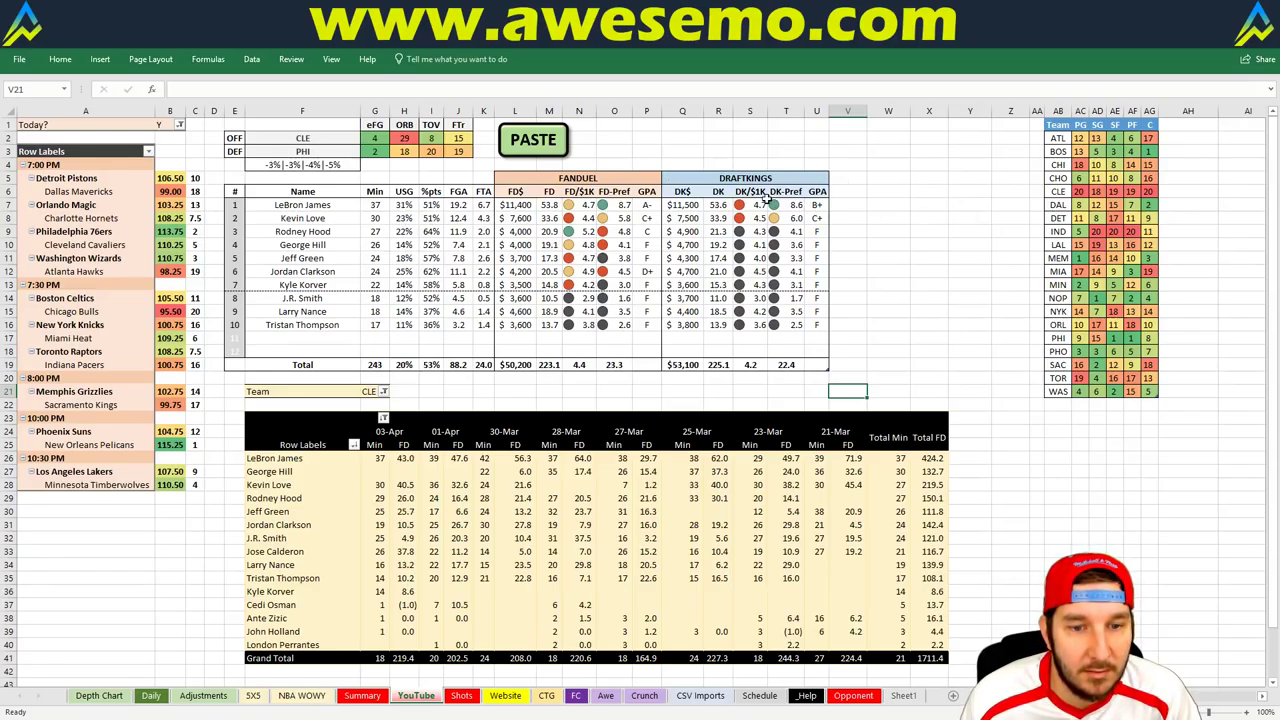
pyautogui.click(922, 224)
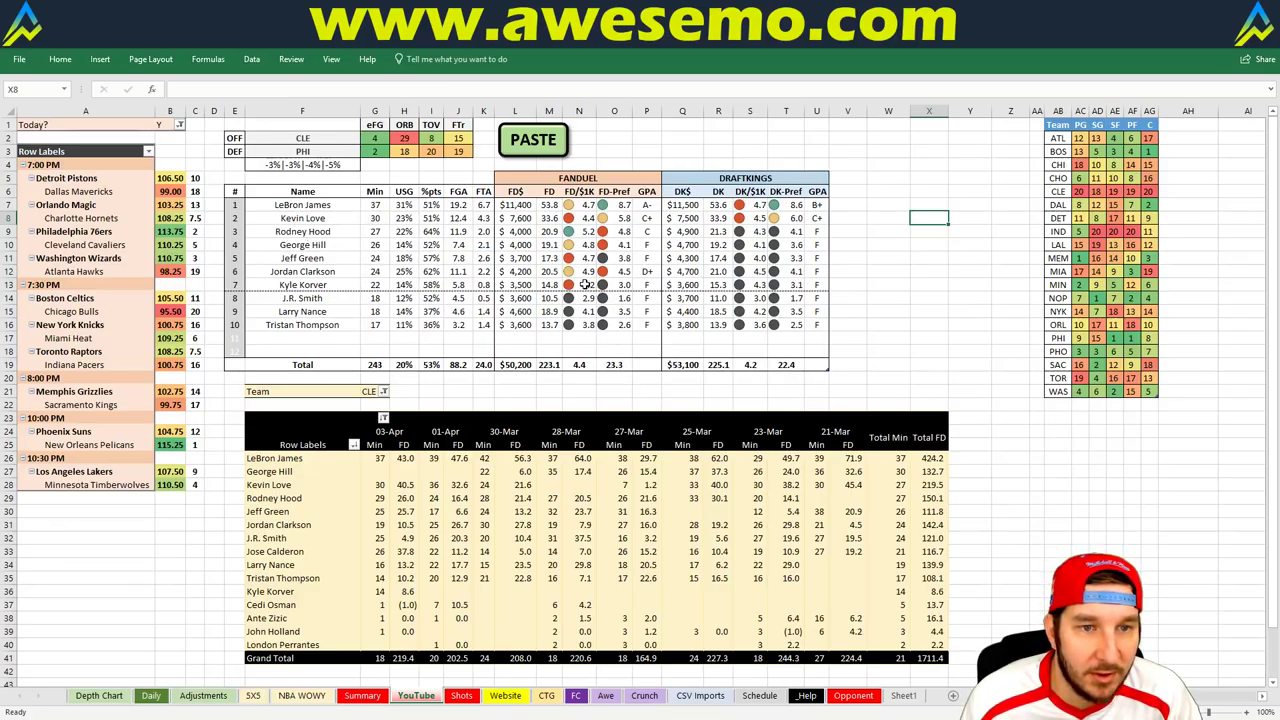
pyautogui.click(816, 271)
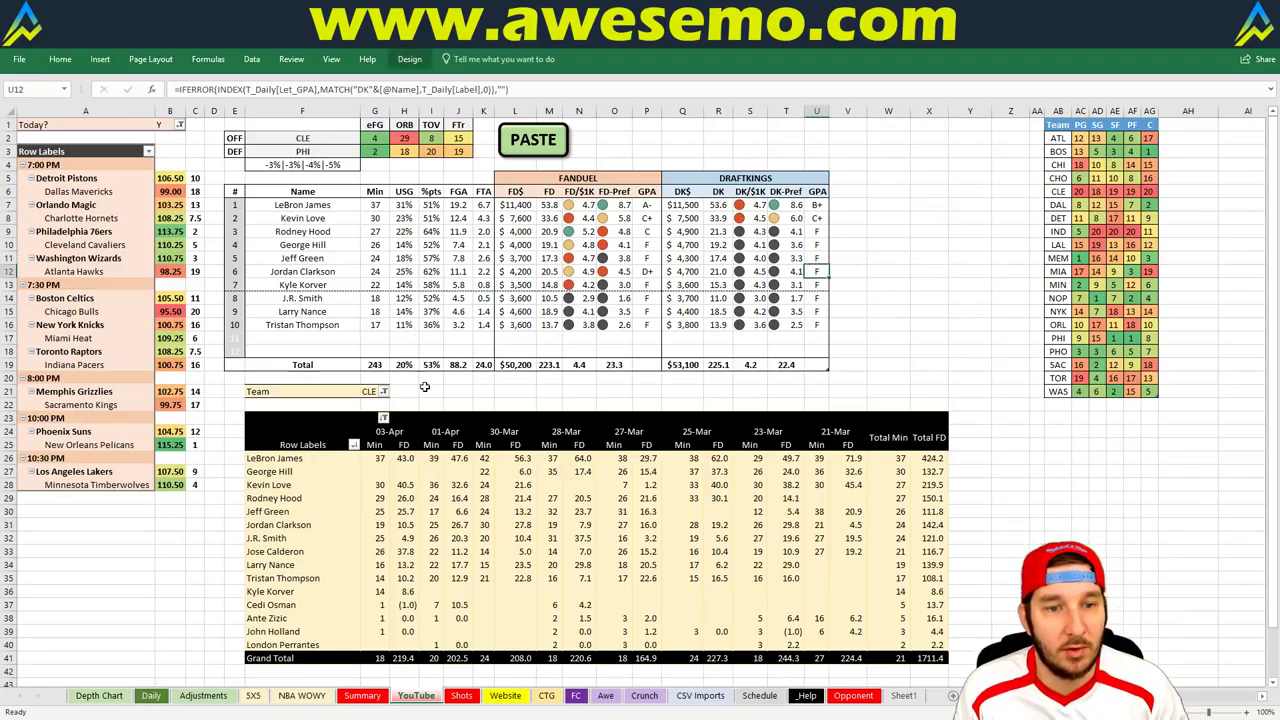
# Step: Set the Team filter to WAS to load Washington's projections and game log
pyautogui.click(366, 391)
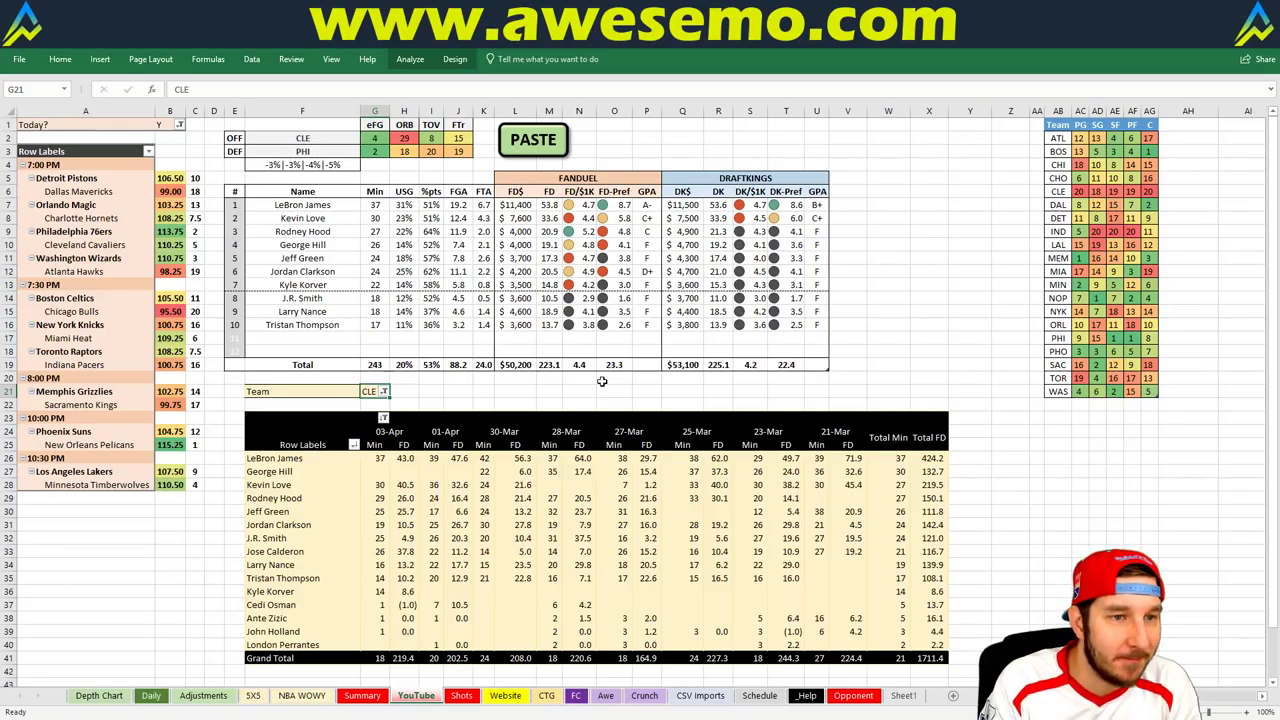
pyautogui.write('WAS')
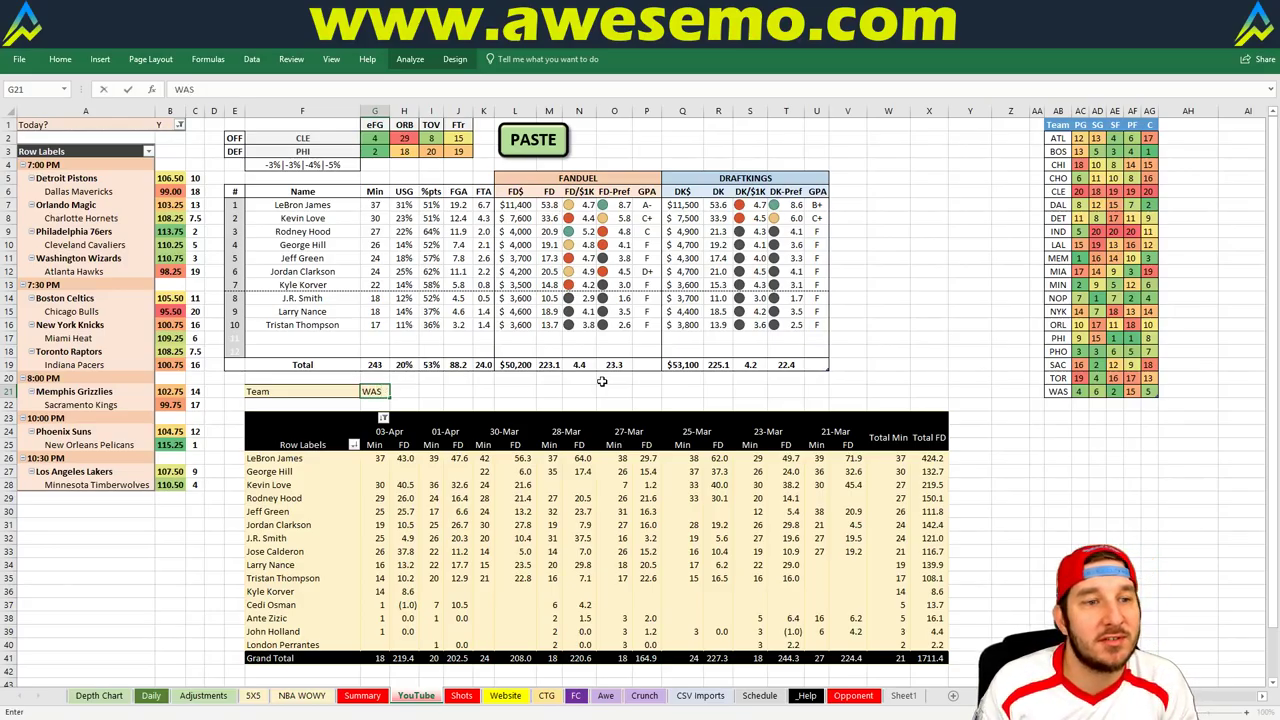
pyautogui.press('Return')
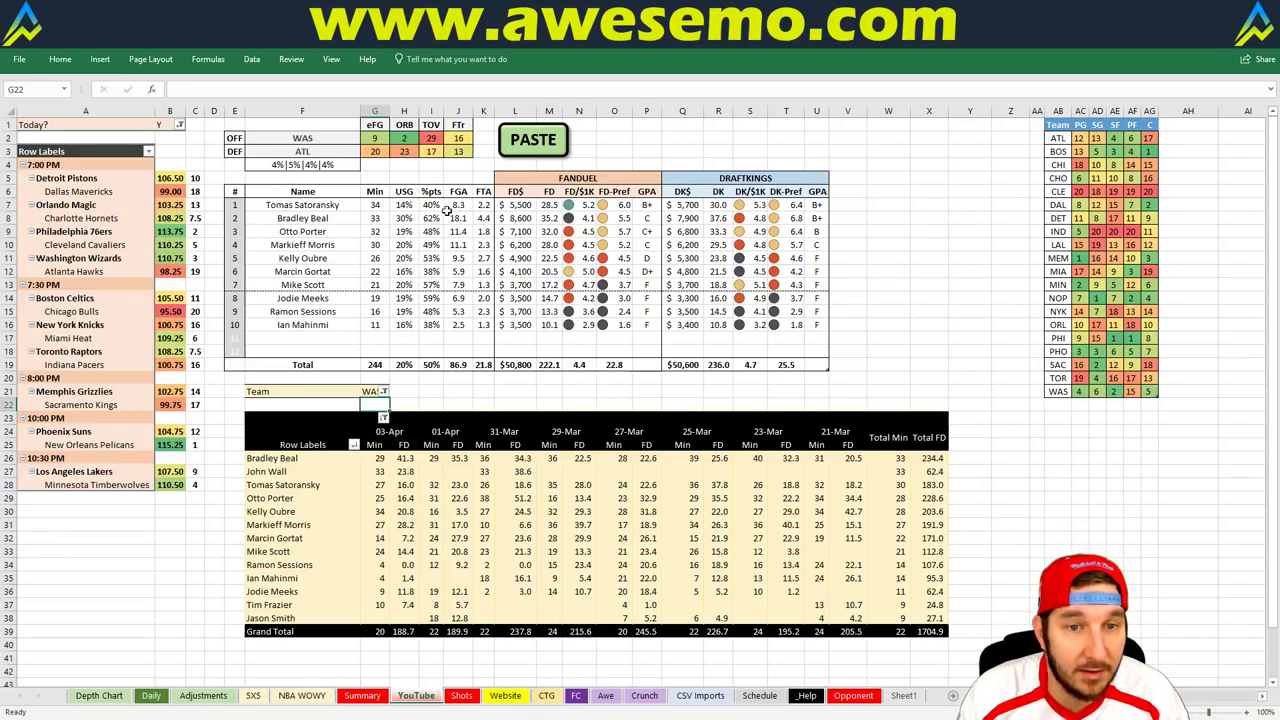
# Step: Set the Team filter to ATL, check the team matchup rankings on the Summary sheet, and return to the YouTube sheet
pyautogui.click(372, 391)
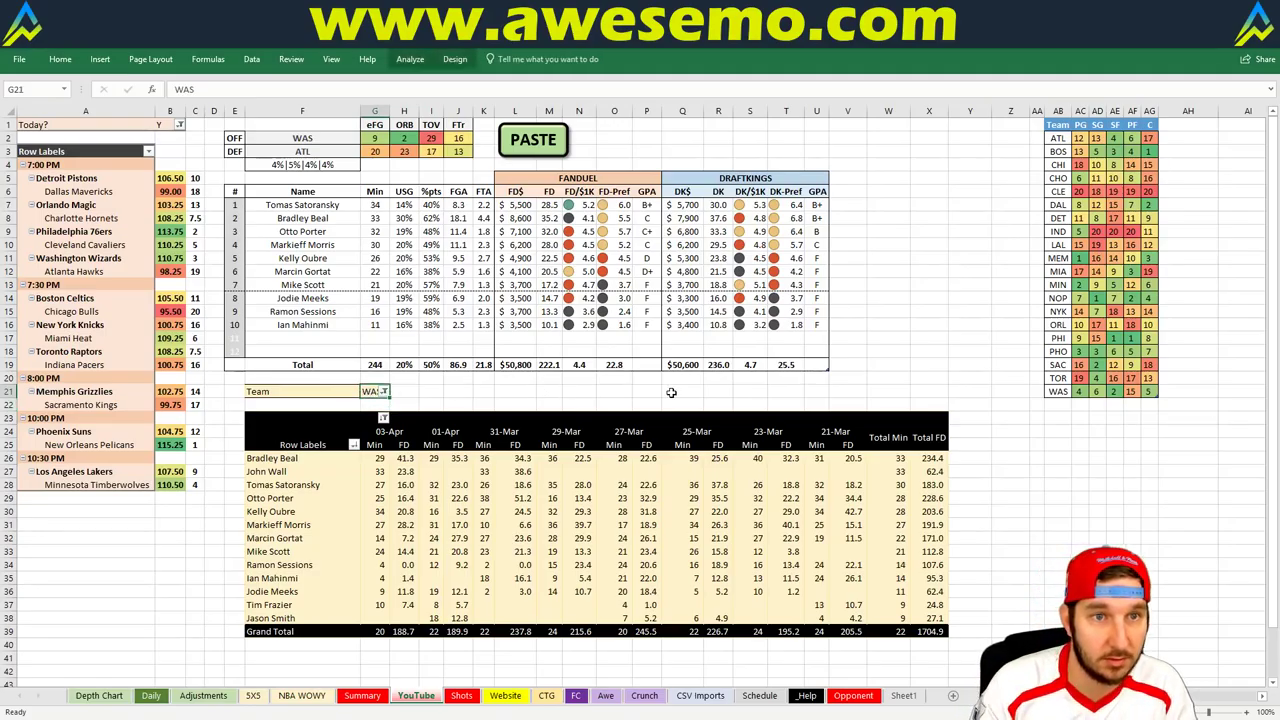
pyautogui.write('ATL')
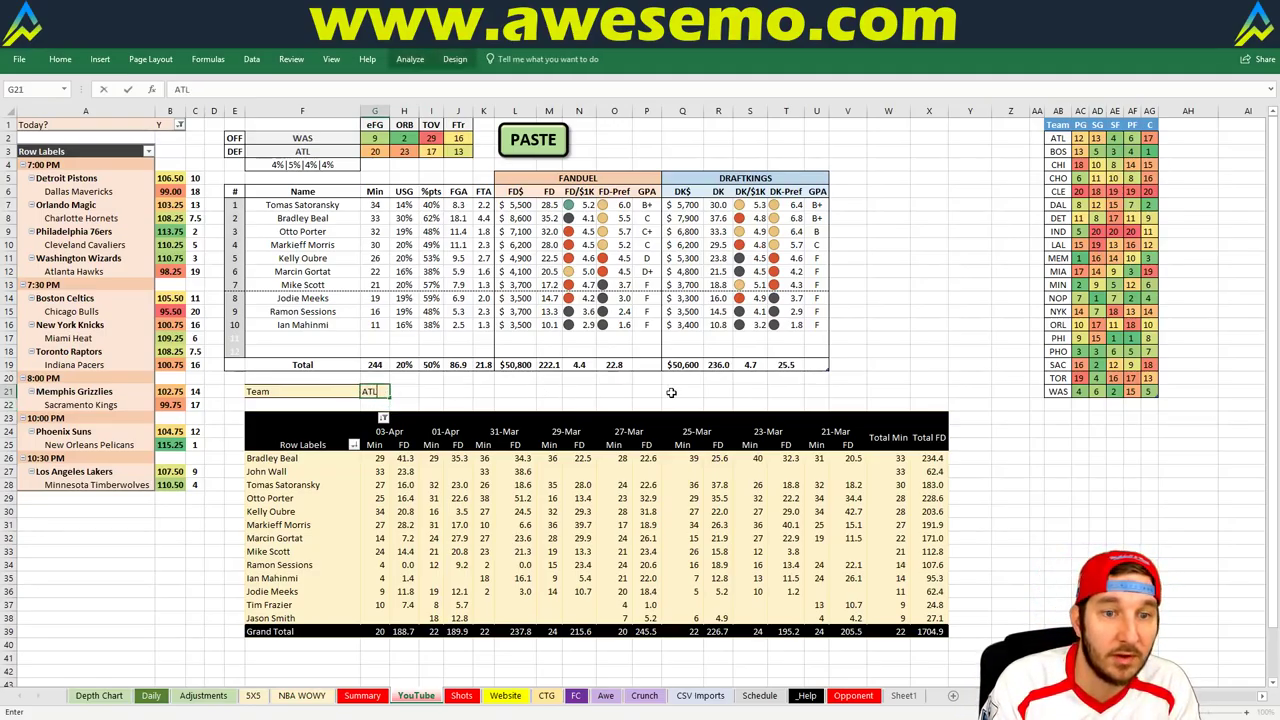
pyautogui.press('Return')
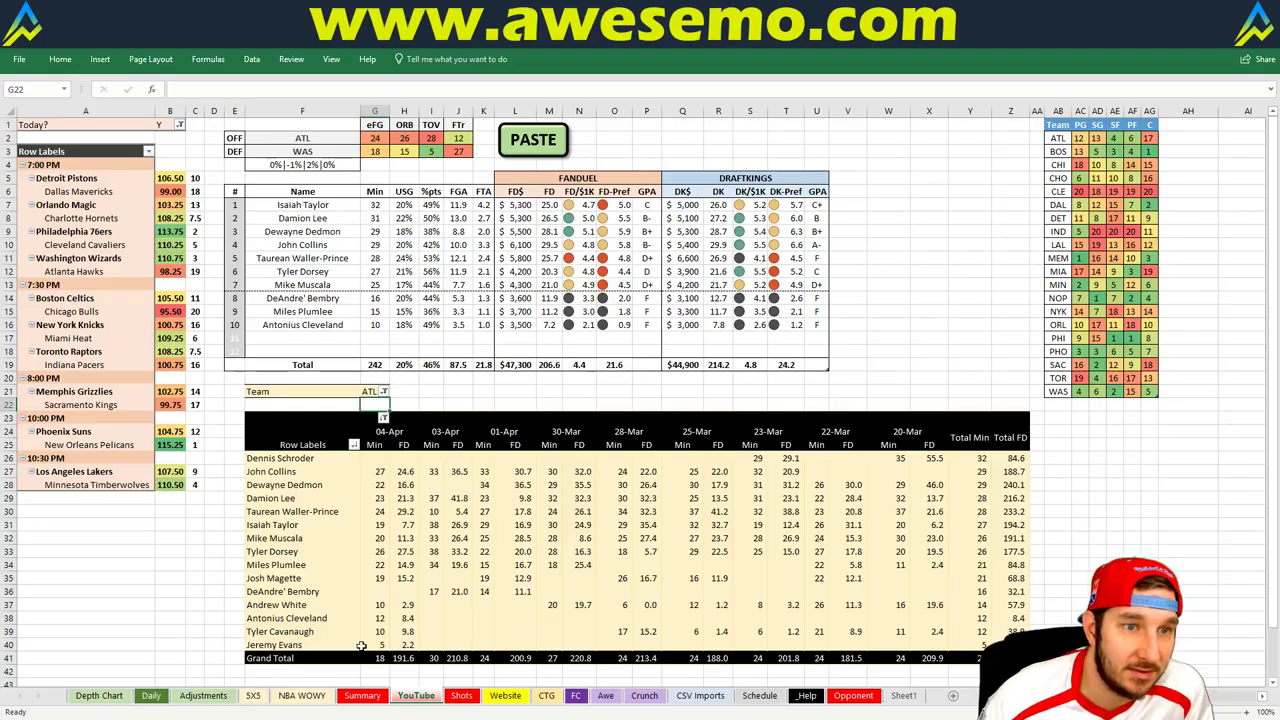
pyautogui.click(363, 696)
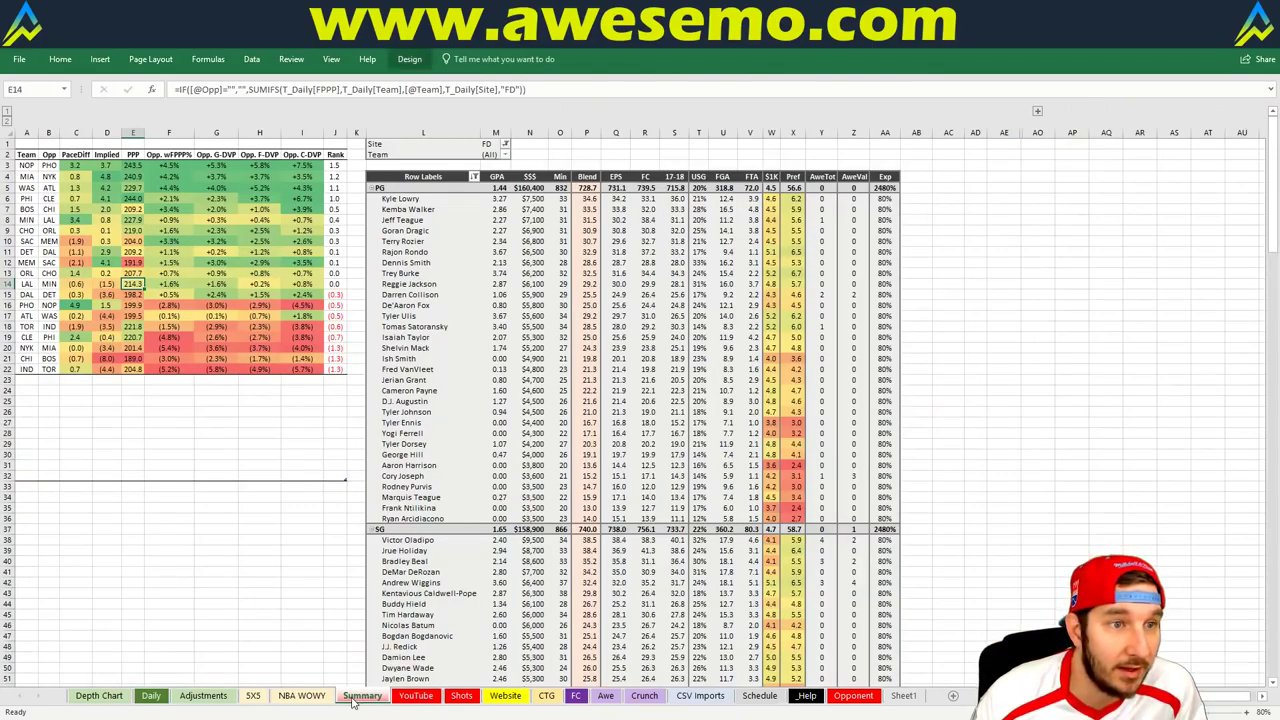
pyautogui.click(416, 696)
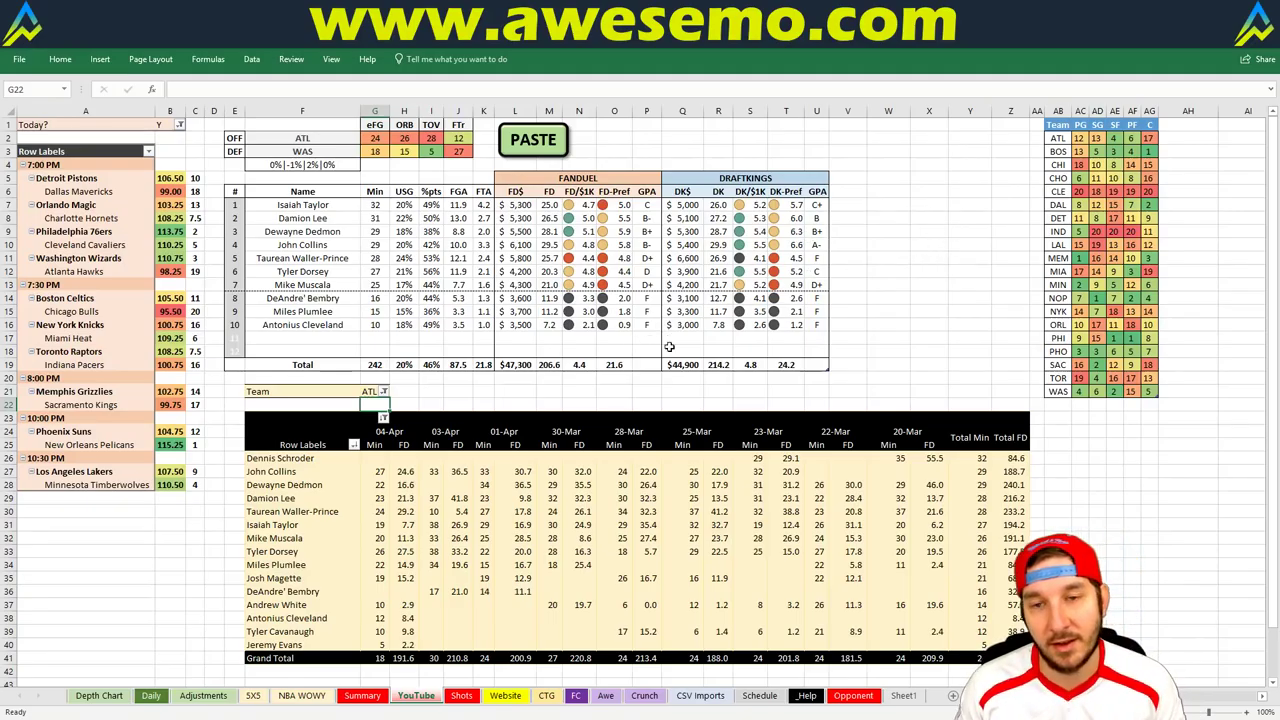
# Step: Set the Team filter to BOS to load Boston's projections and game log
pyautogui.click(367, 391)
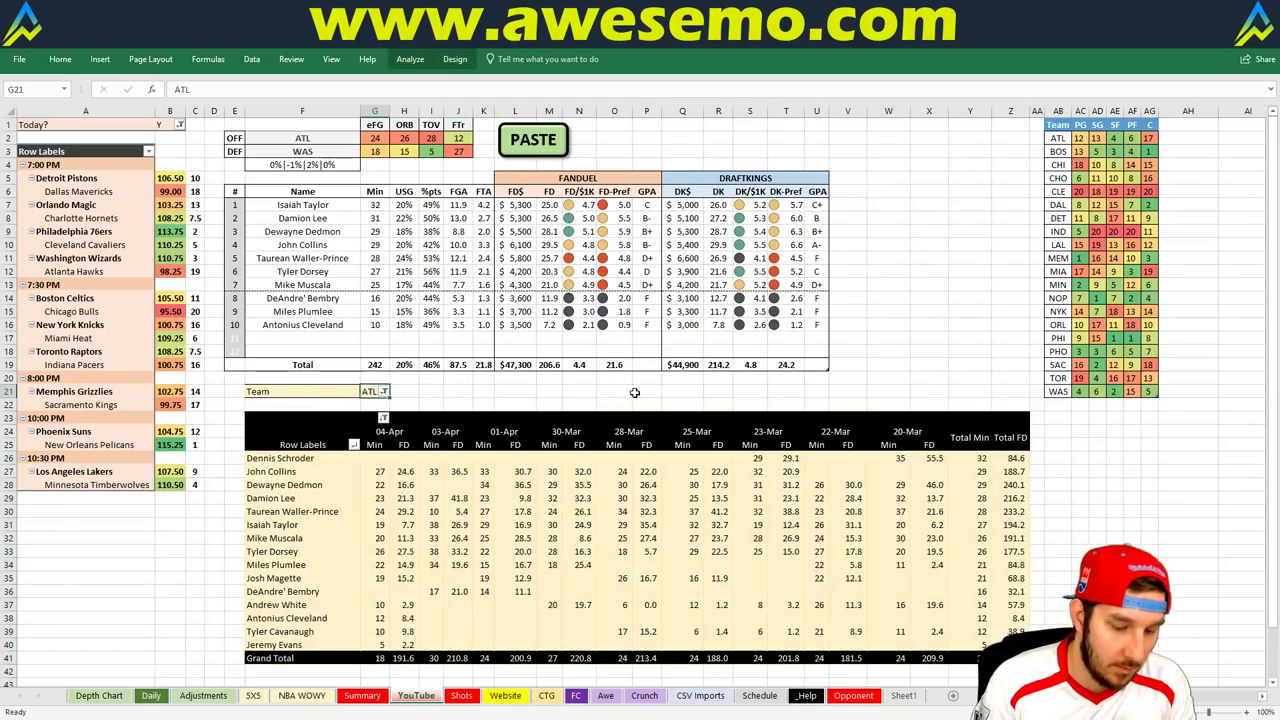
pyautogui.write('BOS')
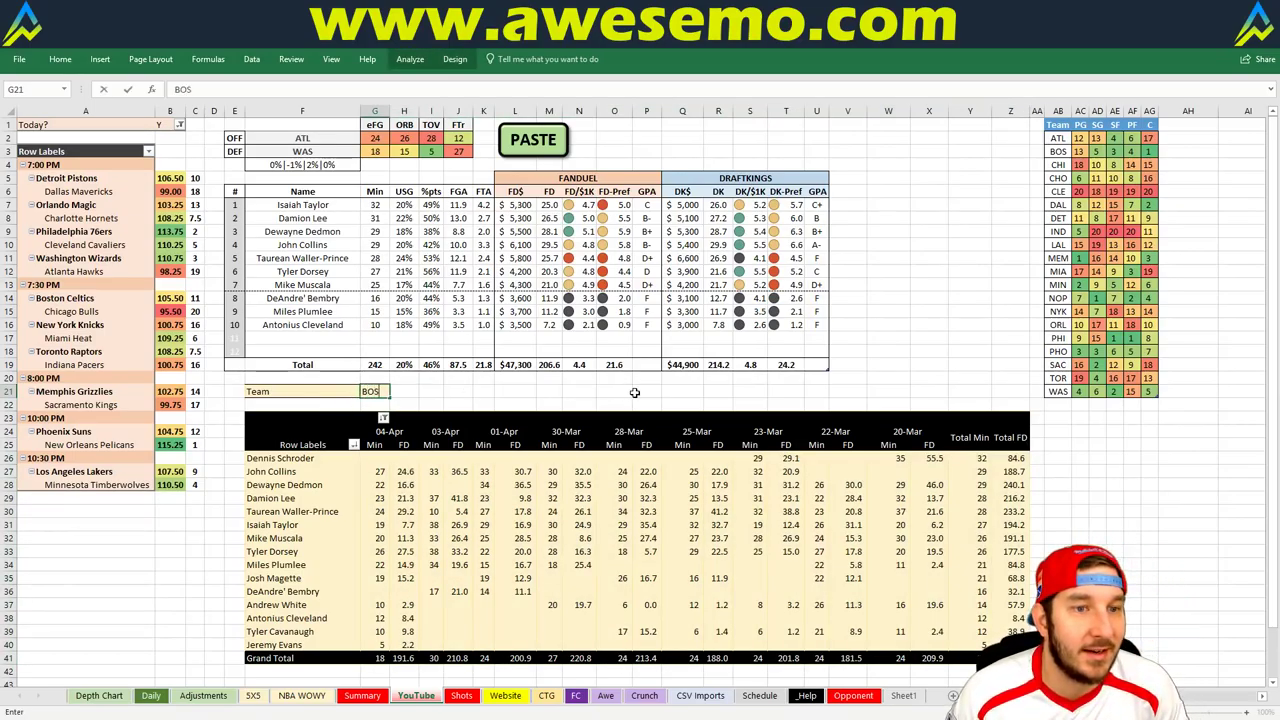
pyautogui.press('Return')
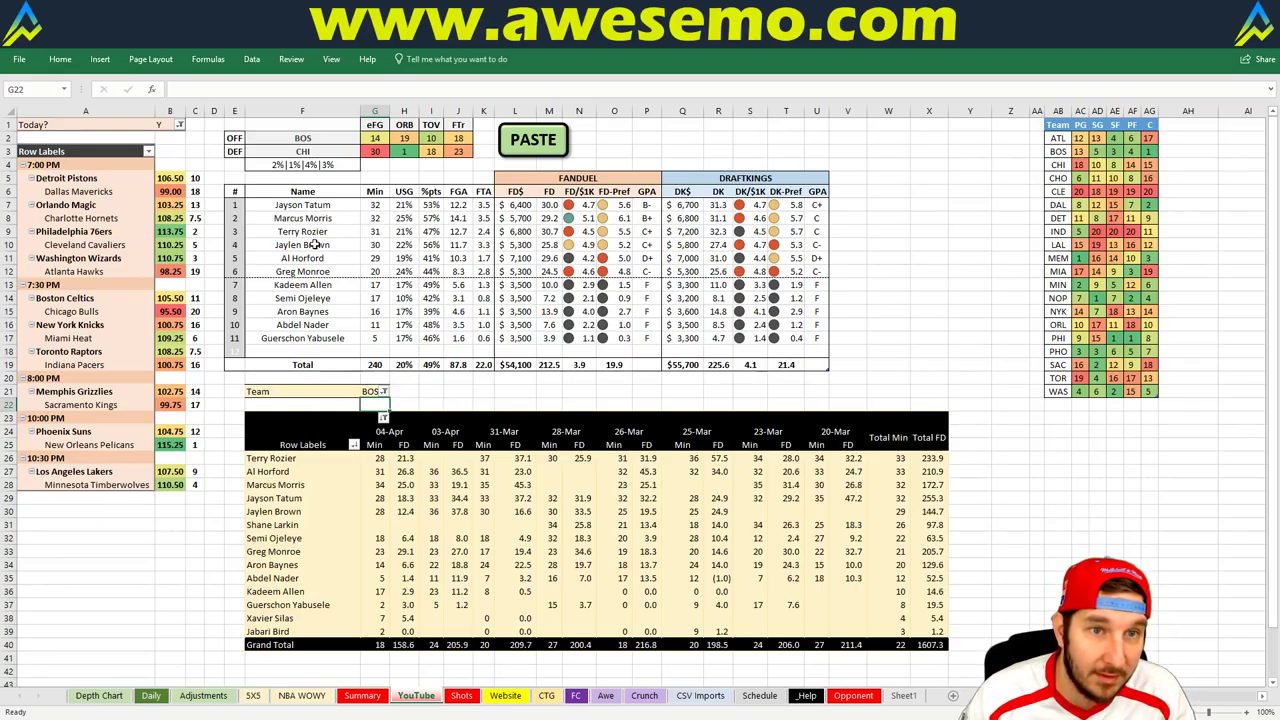
# Step: Set the Team filter to CHI, check Chicago's matchup ranking on the Summary sheet, and return to the YouTube sheet
pyautogui.click(372, 391)
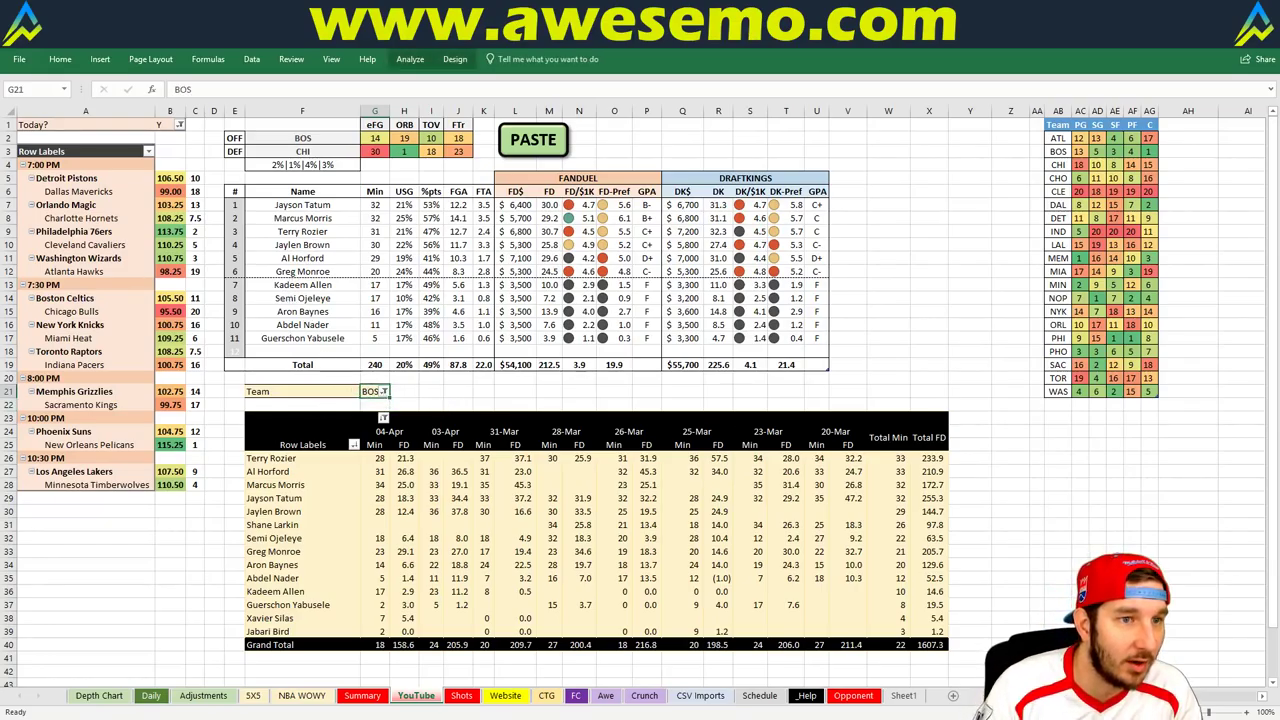
pyautogui.write('CHI')
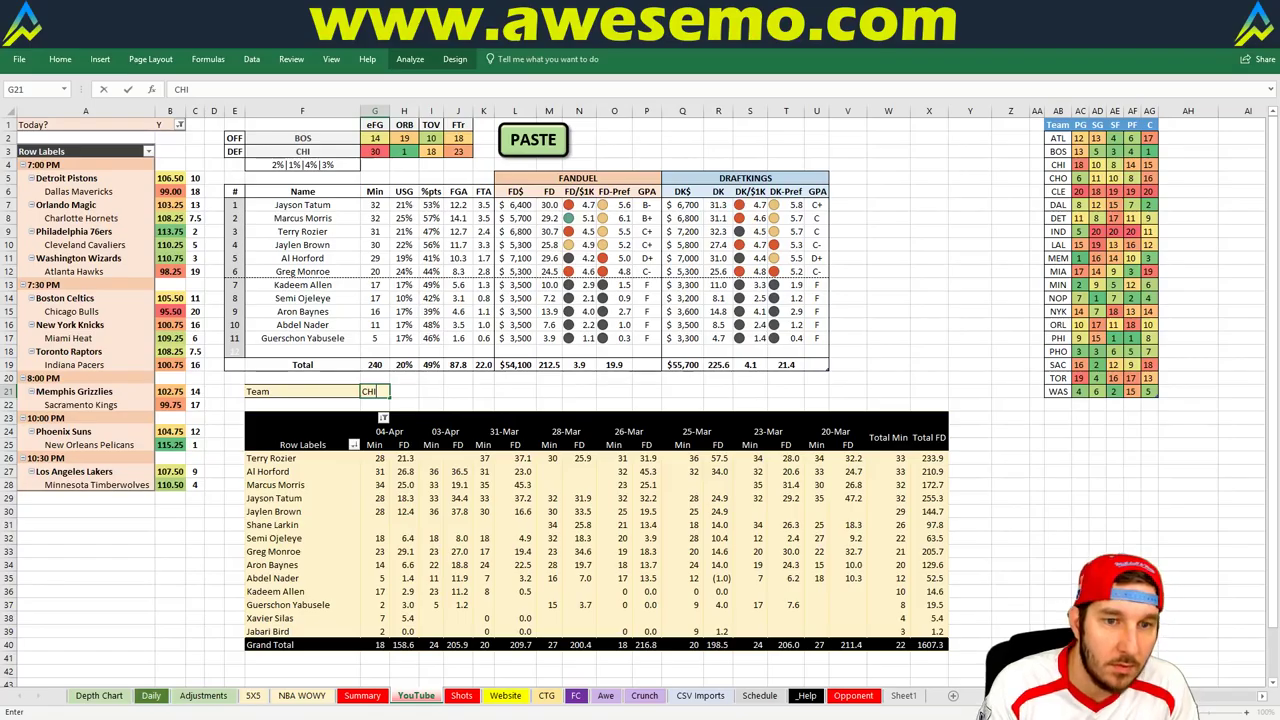
pyautogui.press('Return')
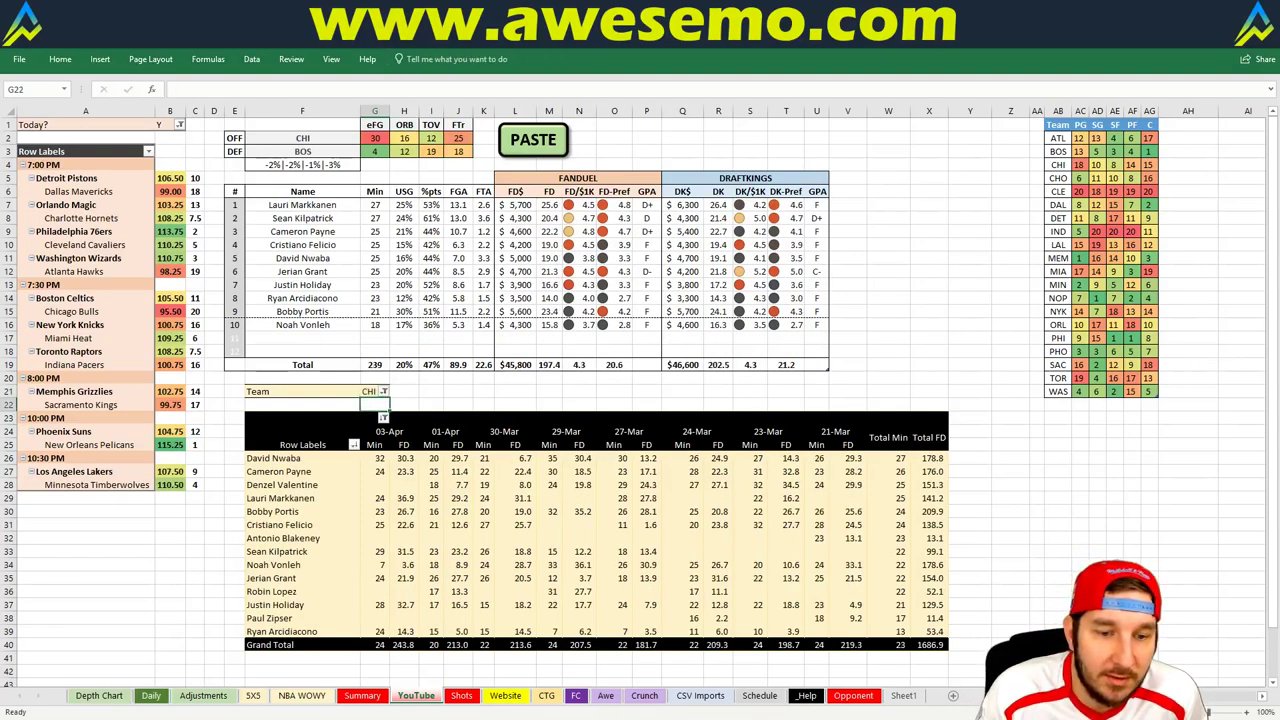
pyautogui.moveTo(805, 598)
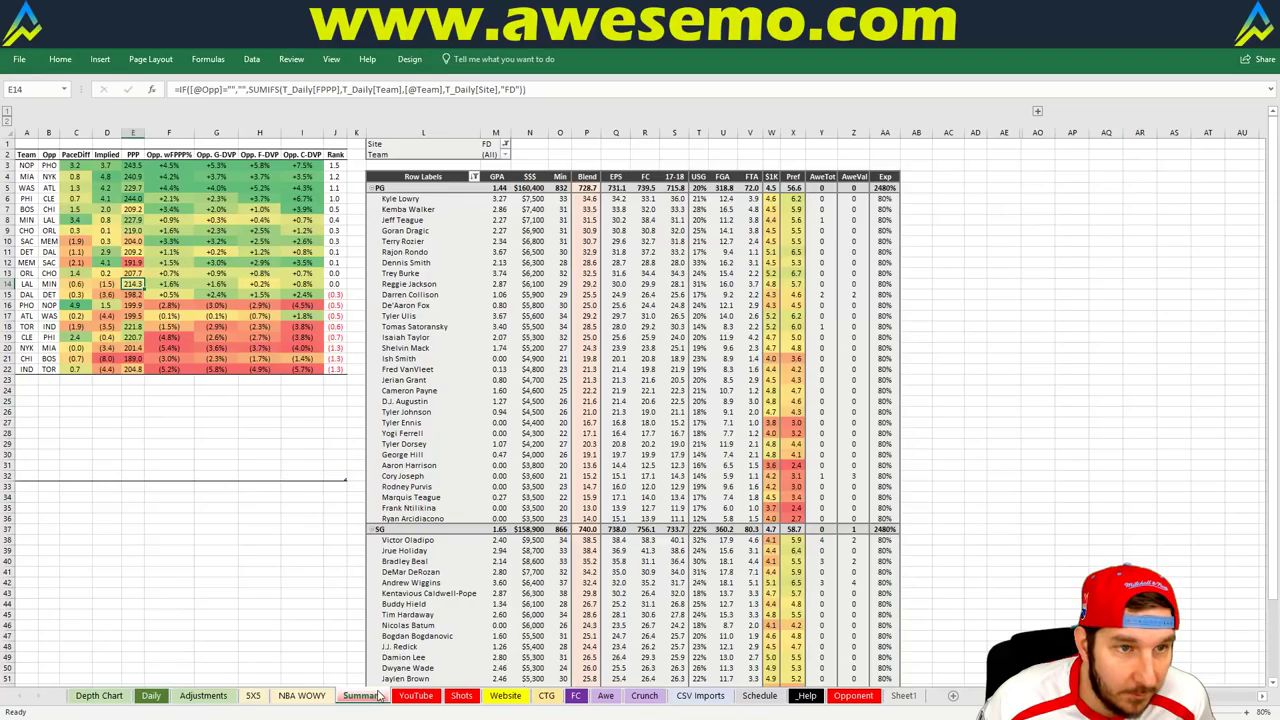
pyautogui.click(376, 697)
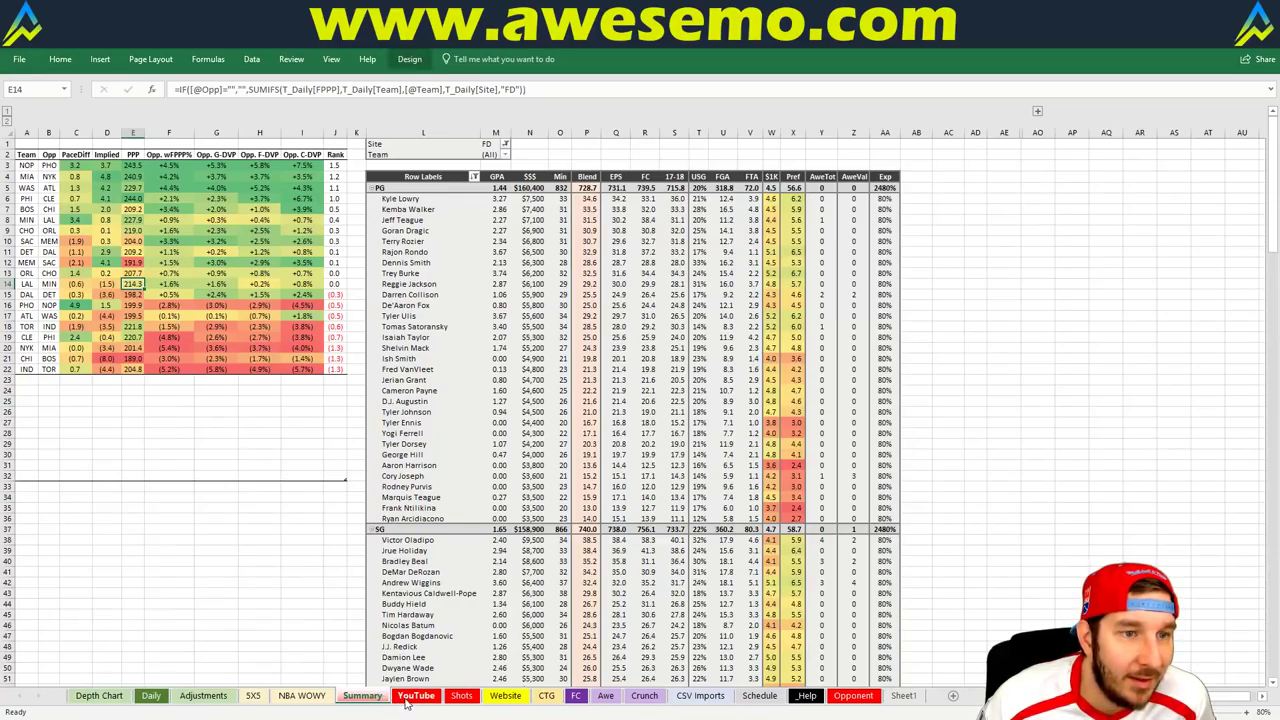
pyautogui.click(411, 696)
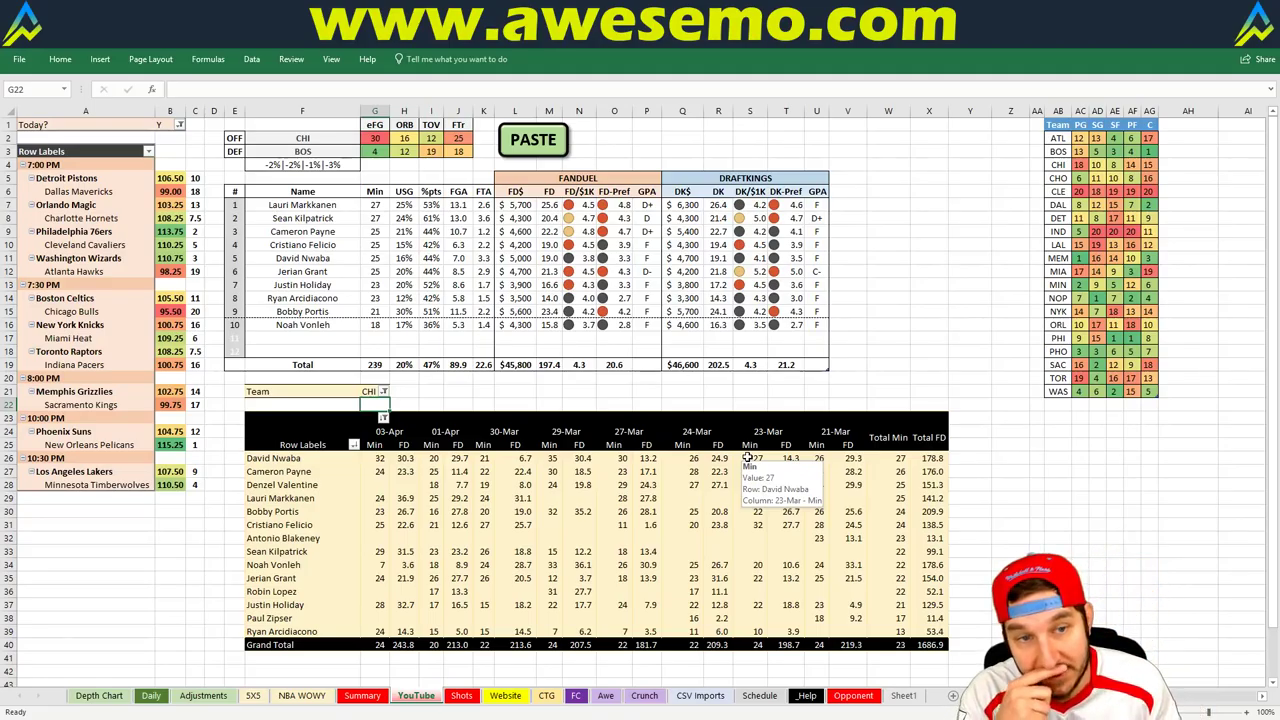
# Step: Set the Team filter to NYK to load New York's projections and game log
pyautogui.click(368, 391)
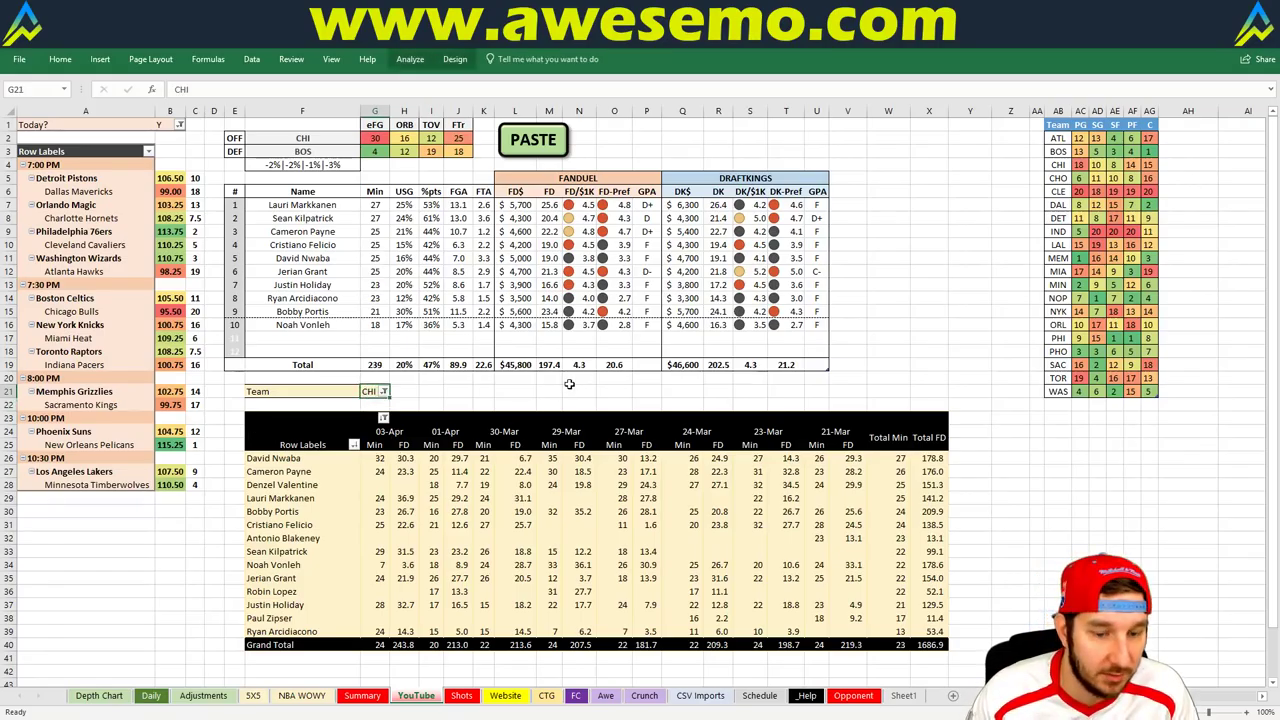
pyautogui.write('NYK')
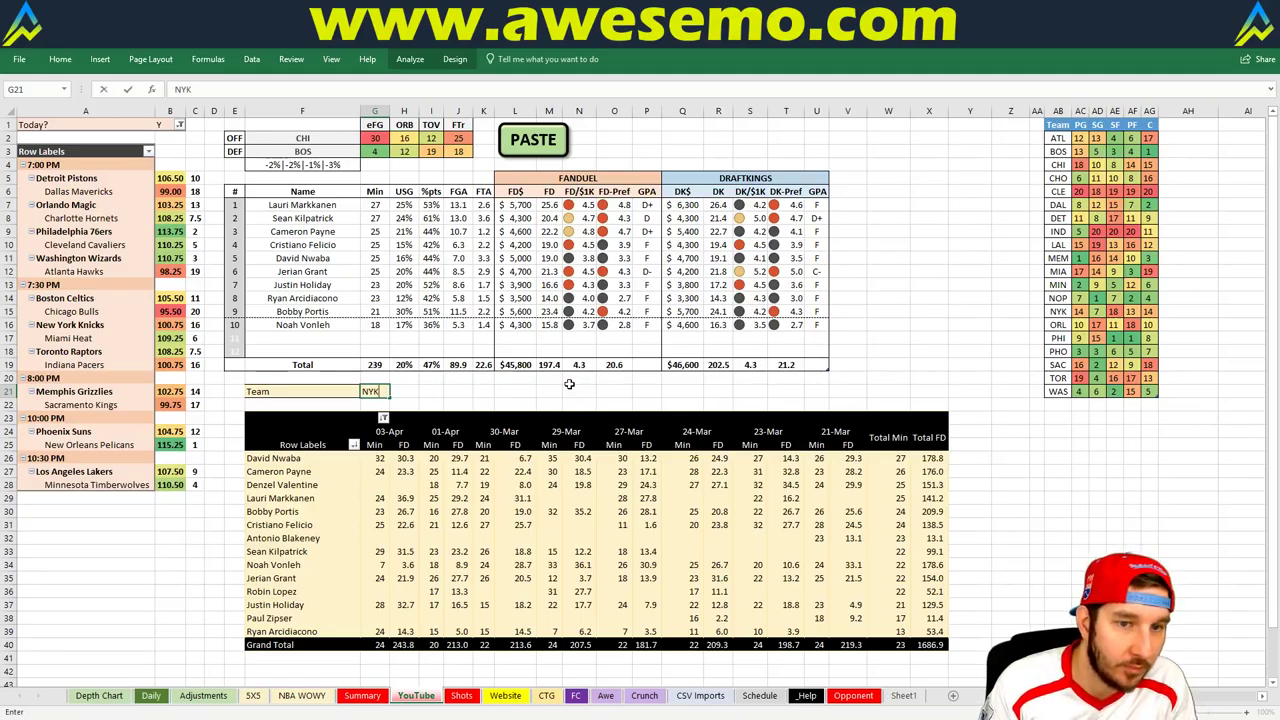
pyautogui.press('Return')
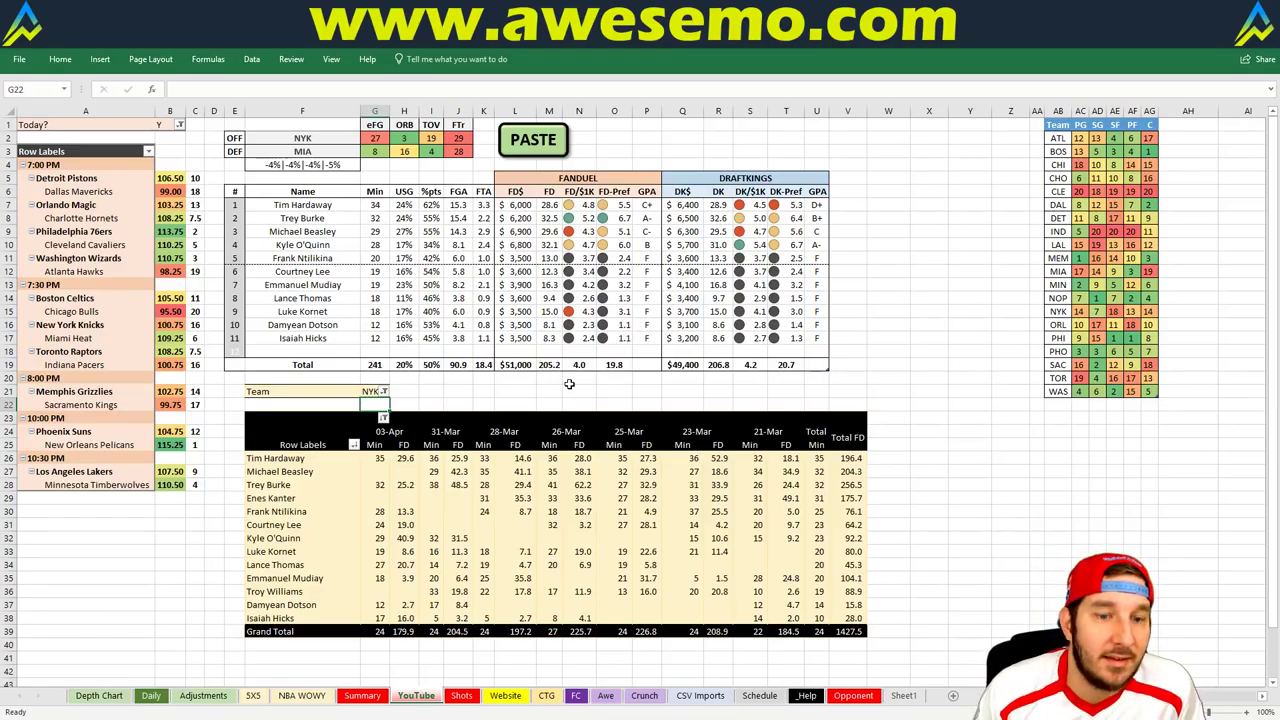
# Step: Examine the Knicks' Implied value in the Summary sheet's matchup rankings and return to their projections on the YouTube sheet
pyautogui.rightClick(362, 695)
pyautogui.press('Escape')
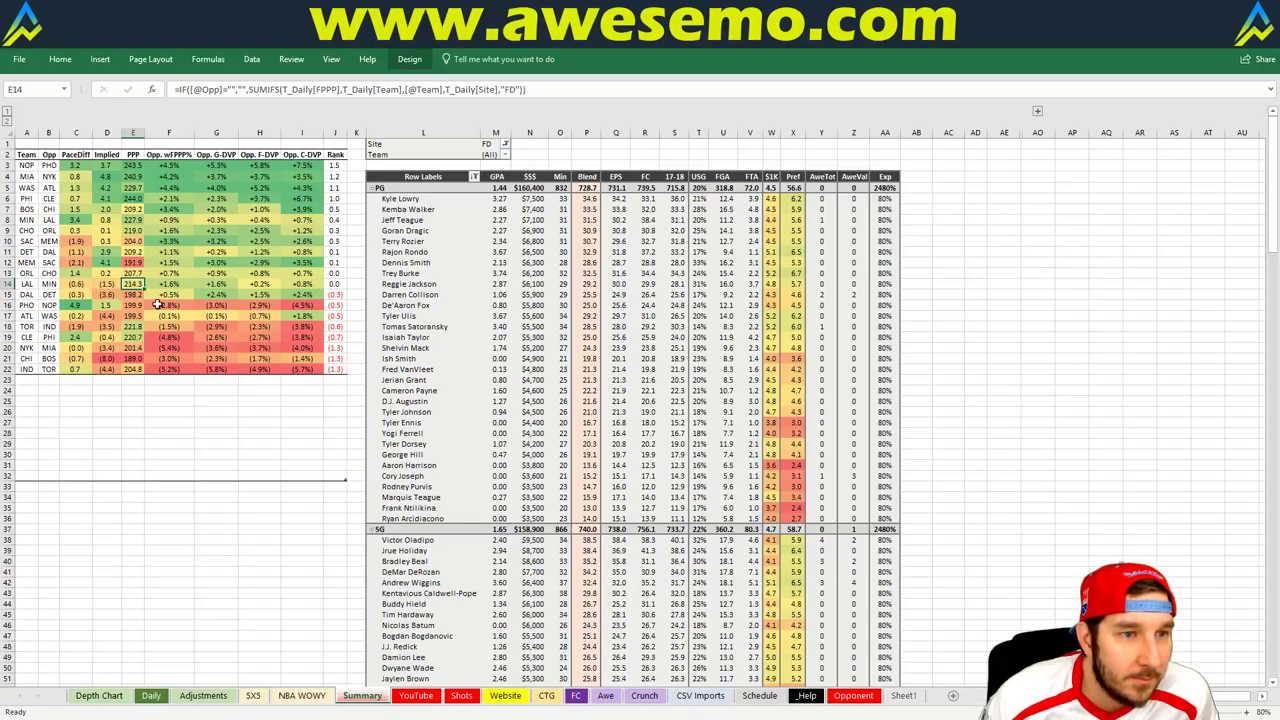
pyautogui.click(106, 347)
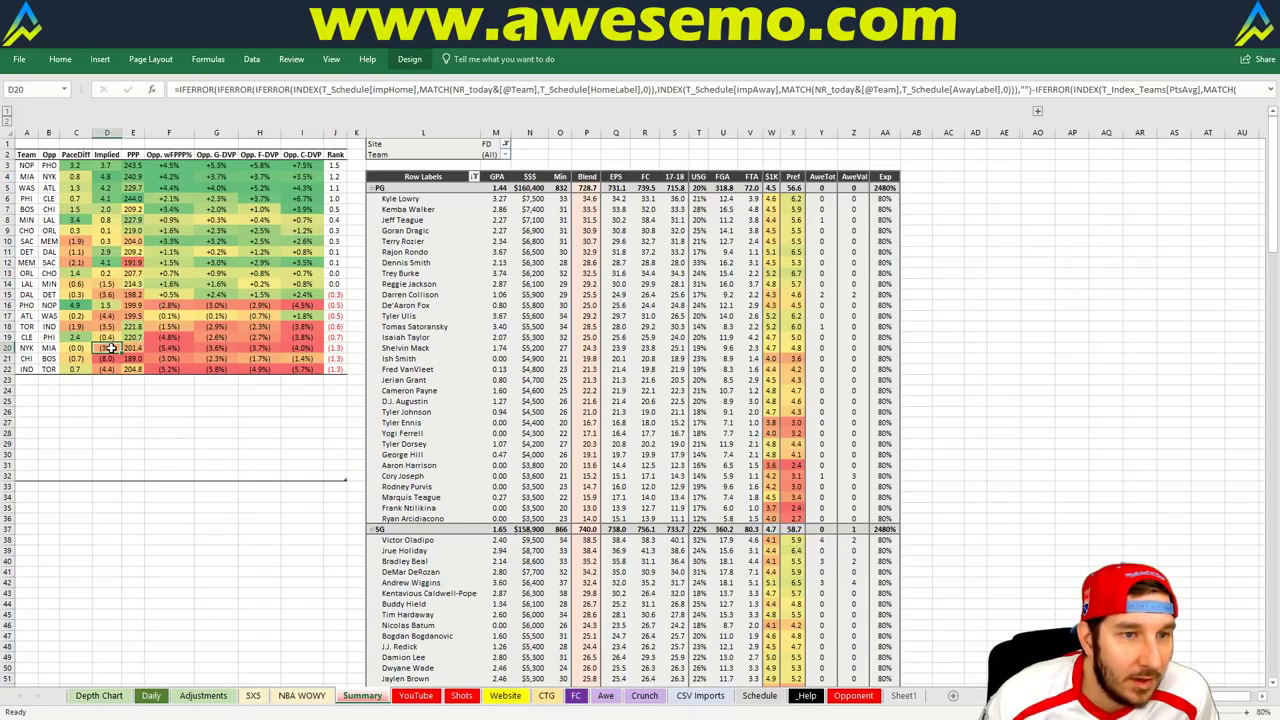
pyautogui.click(412, 697)
pyautogui.click(890, 220)
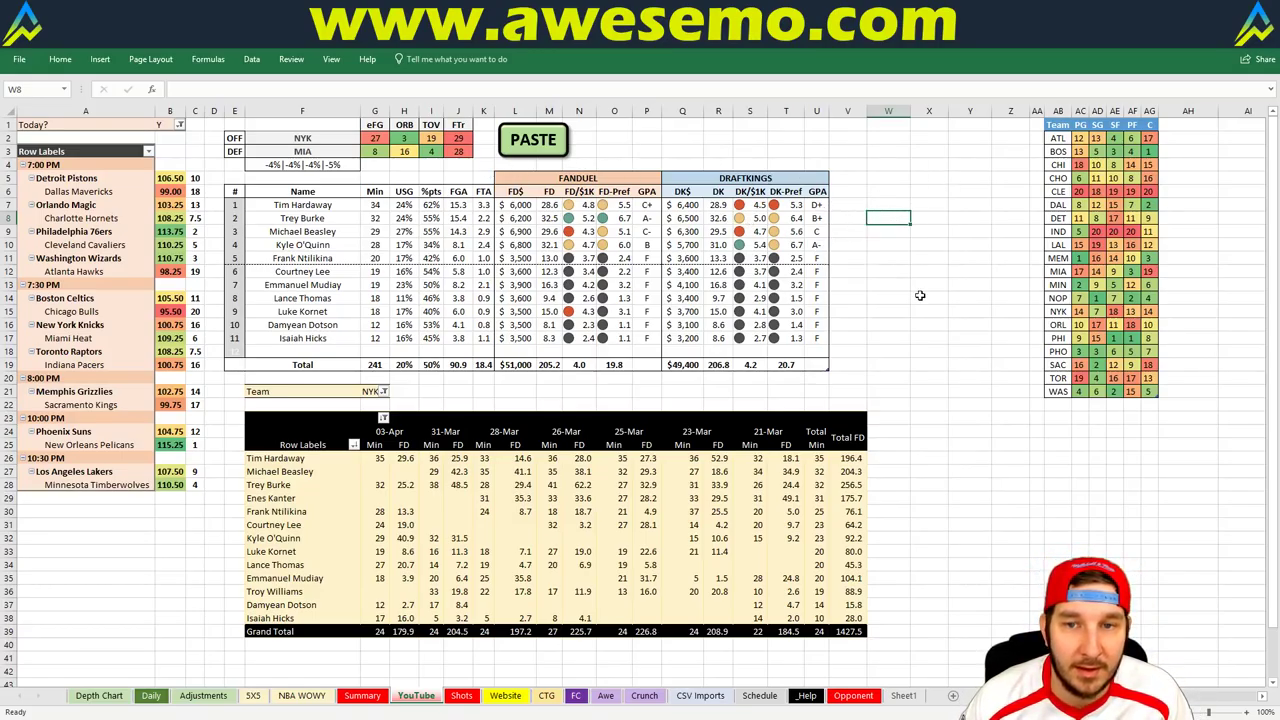
# Step: Set the Team filter to MIA to load Miami's projections and game log
pyautogui.click(368, 391)
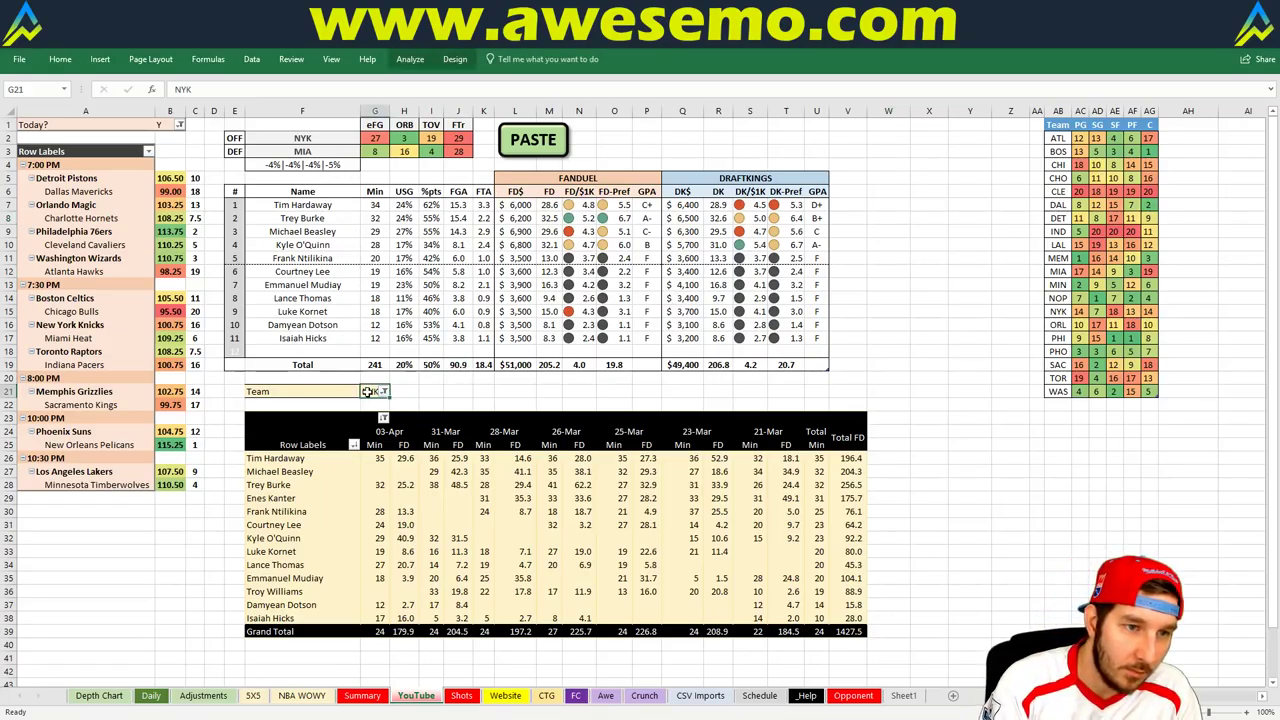
pyautogui.write('MIA')
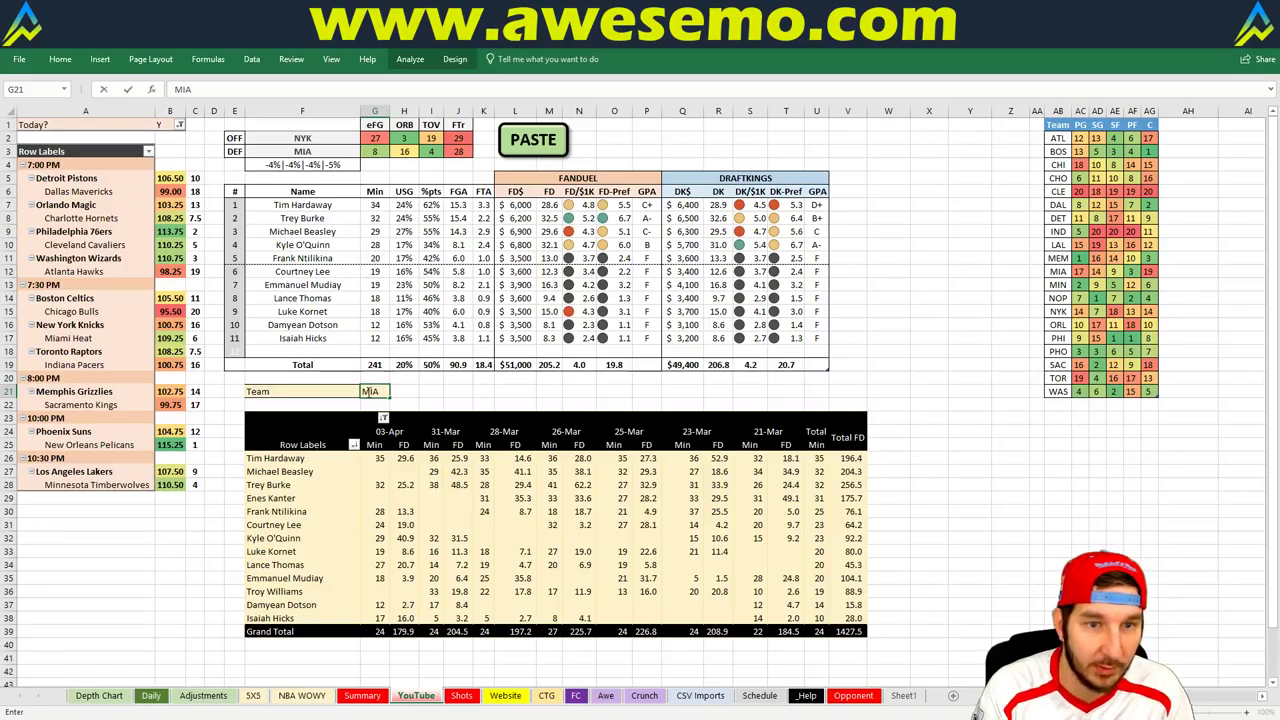
pyautogui.press('Return')
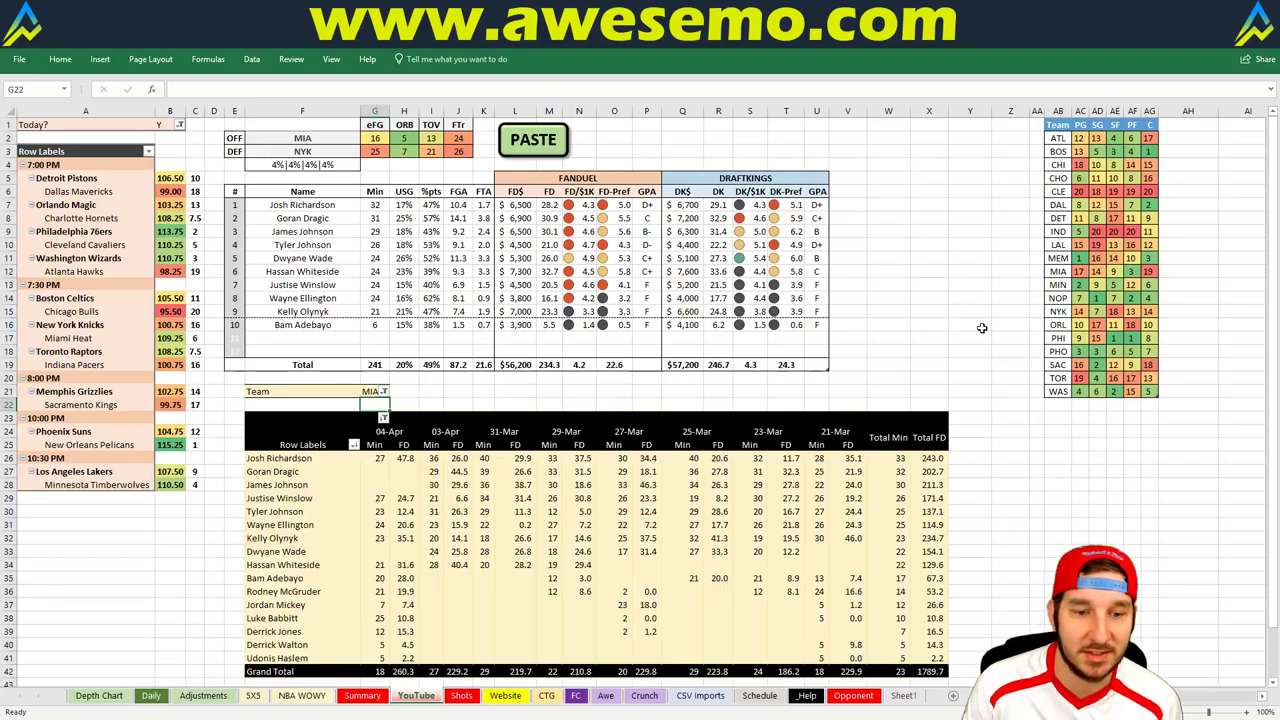
# Step: Compare Miami's matchup ranking on the Summary sheet with its player projections on the YouTube sheet
pyautogui.click(350, 700)
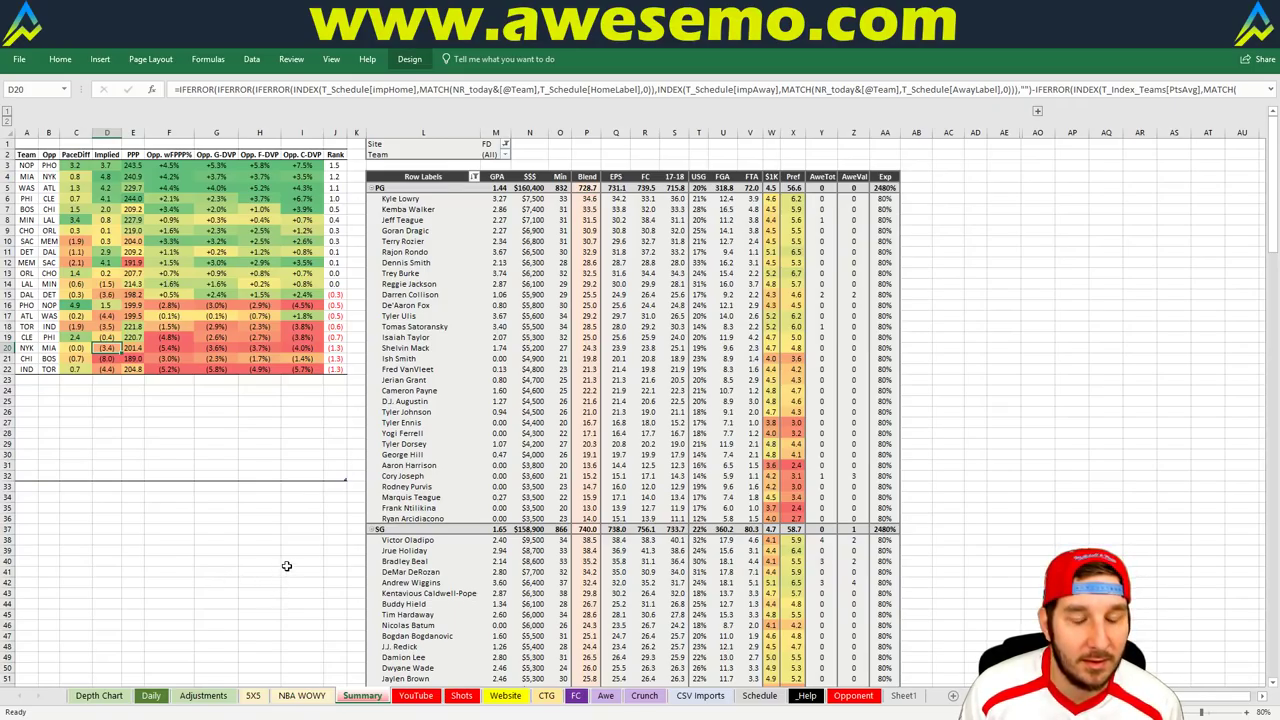
pyautogui.click(428, 698)
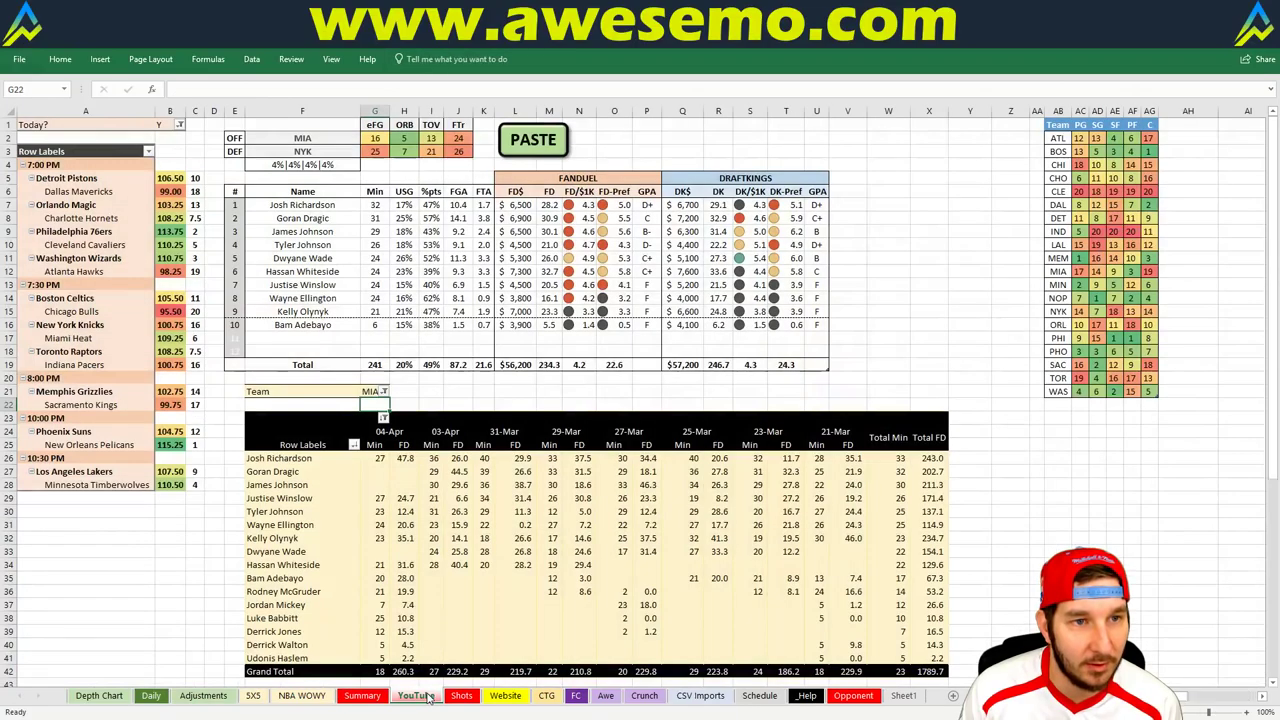
pyautogui.click(362, 697)
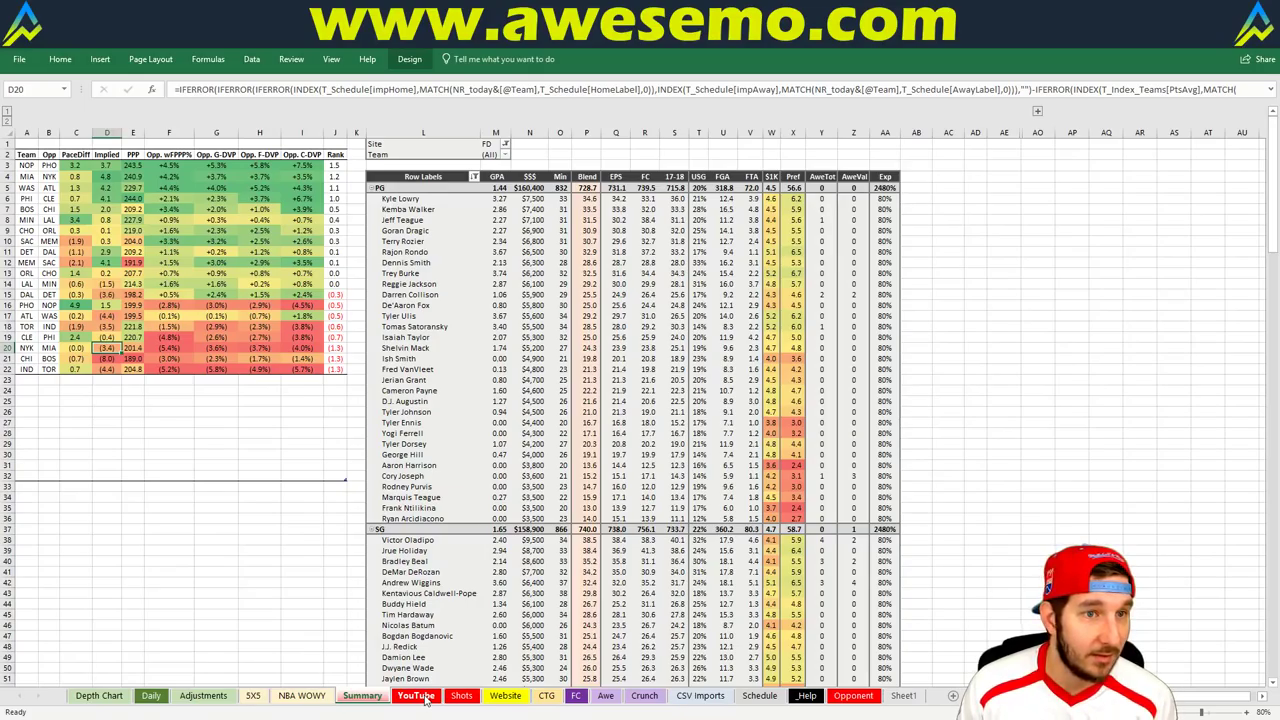
pyautogui.click(426, 698)
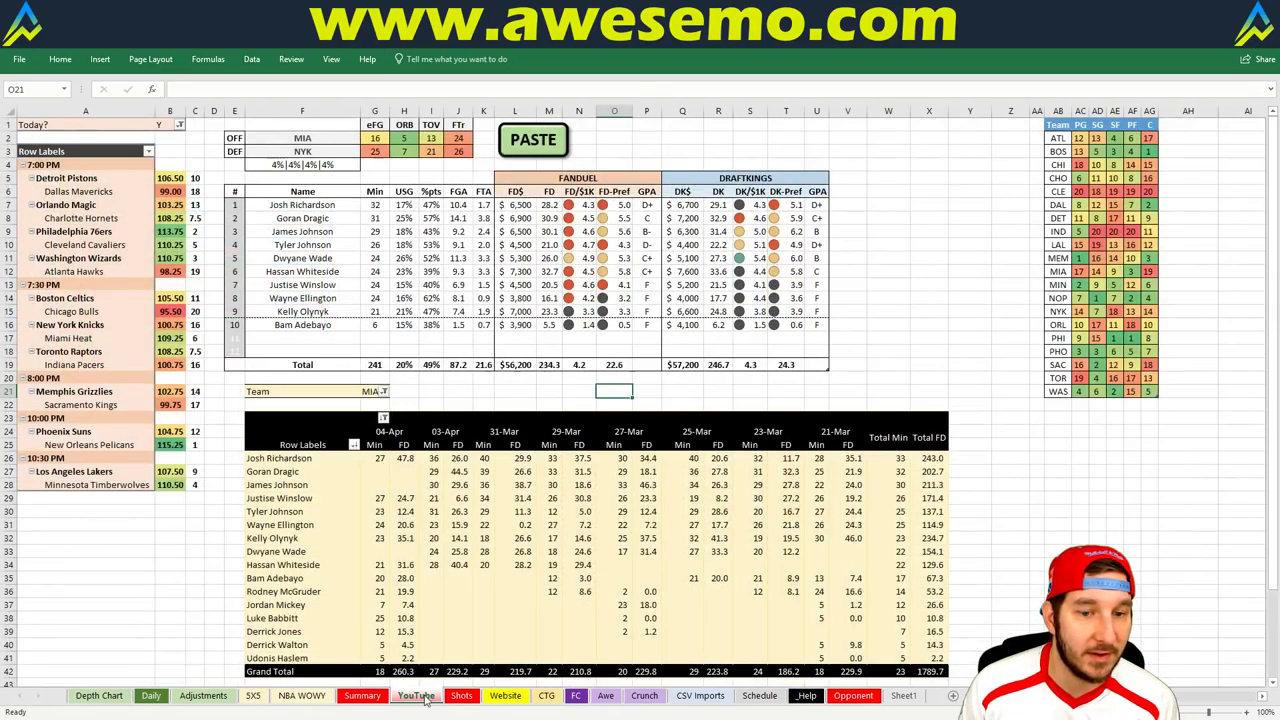
pyautogui.click(860, 364)
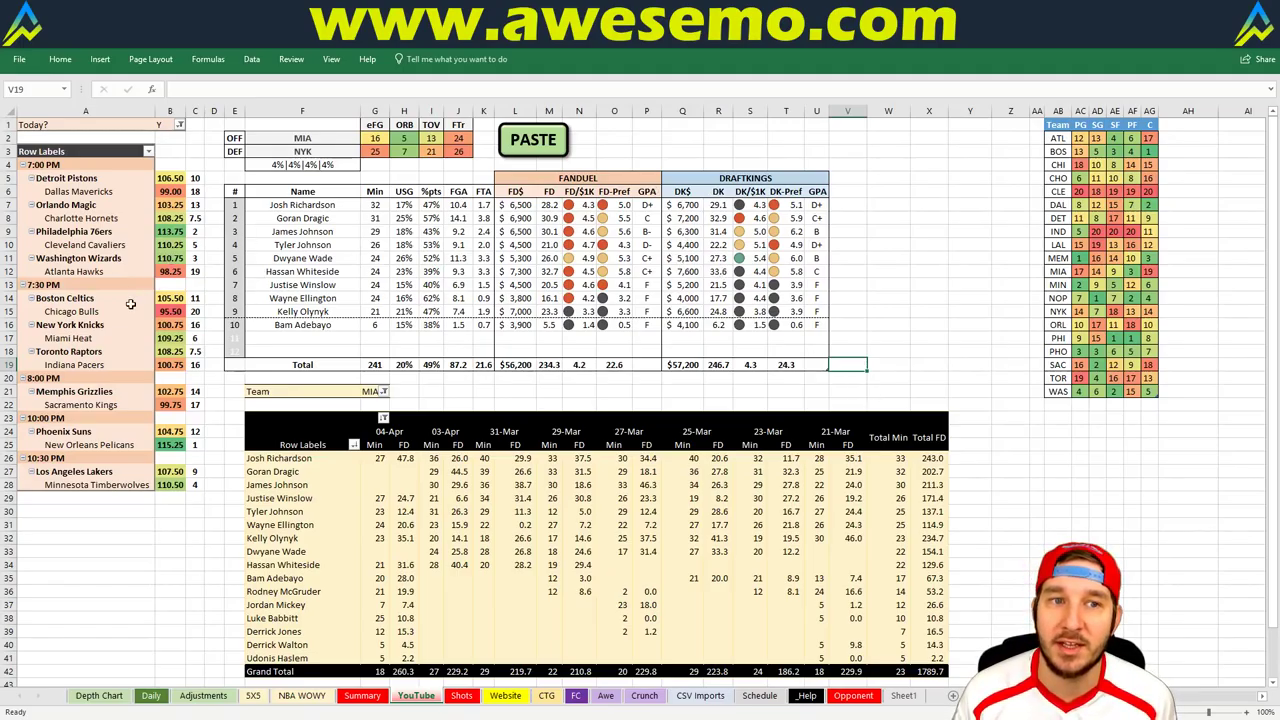
pyautogui.click(429, 391)
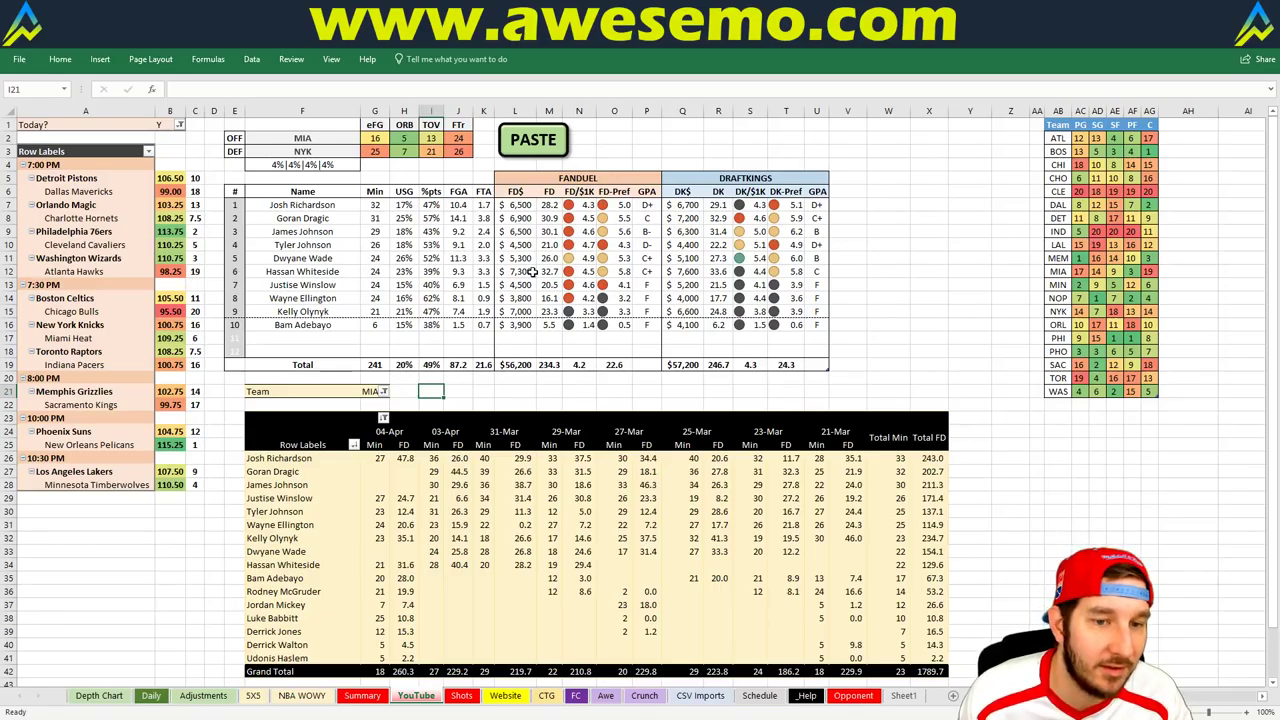
# Step: Set the Team filter to TOR to load Toronto's projections and game log
pyautogui.press('Left')
pyautogui.press('Left')
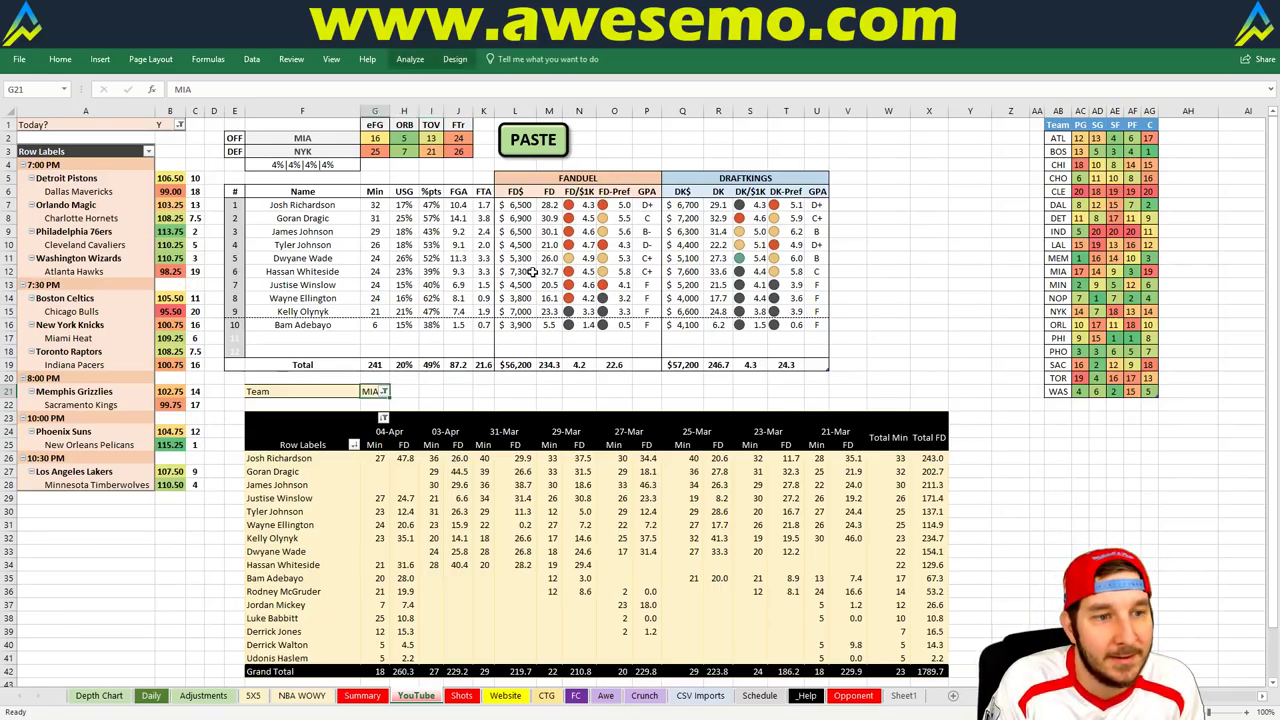
pyautogui.write('TOR')
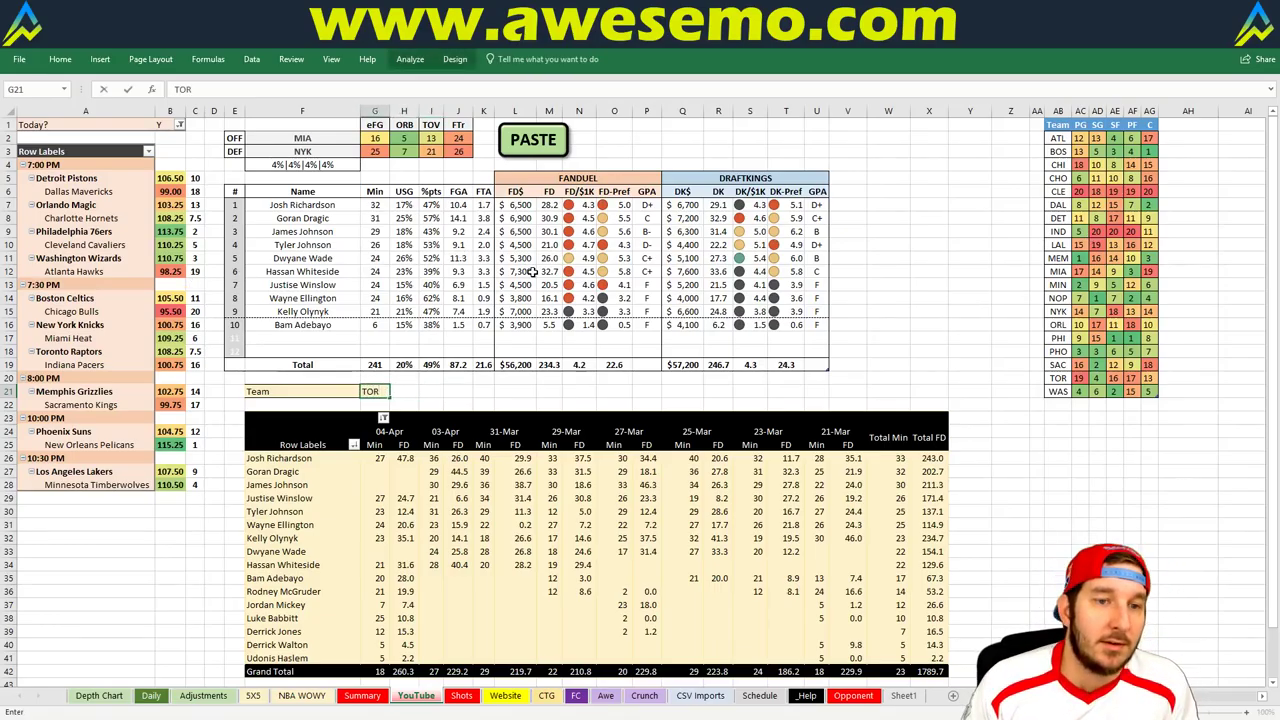
pyautogui.press('Return')
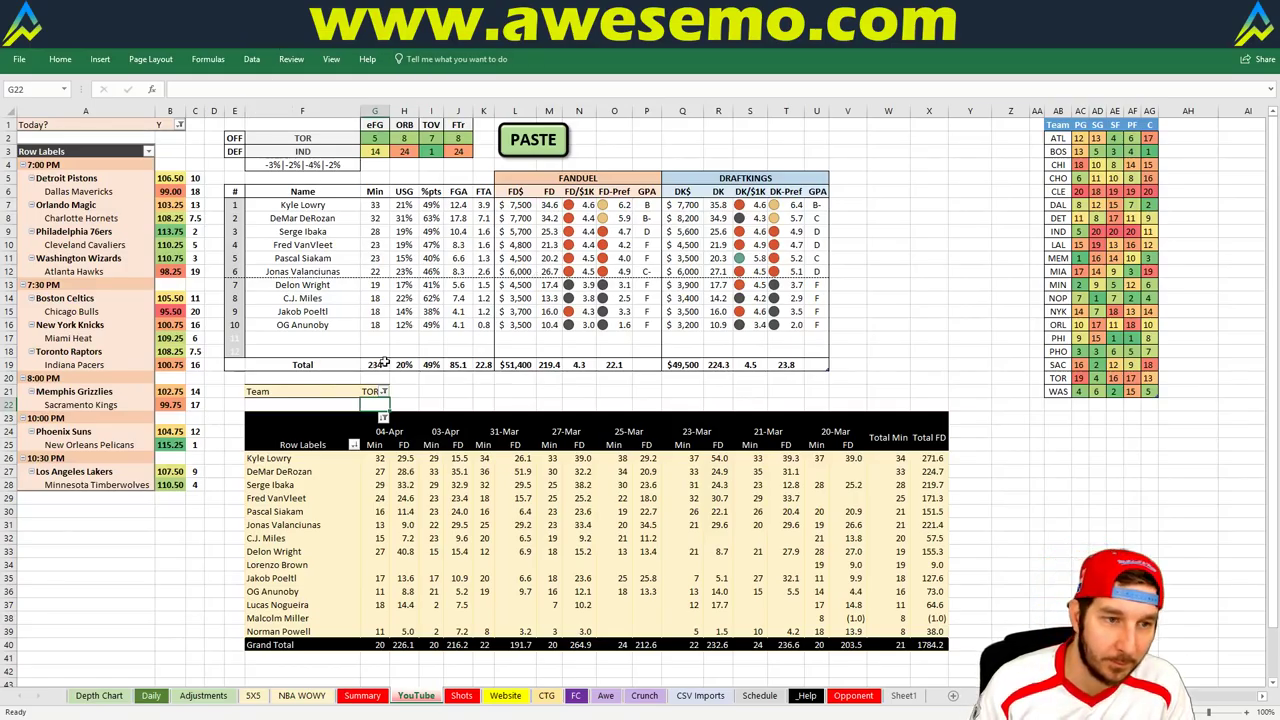
# Step: Set the Team filter to IND to load Indiana's projections and game log
pyautogui.press('Up')
pyautogui.write('IND')
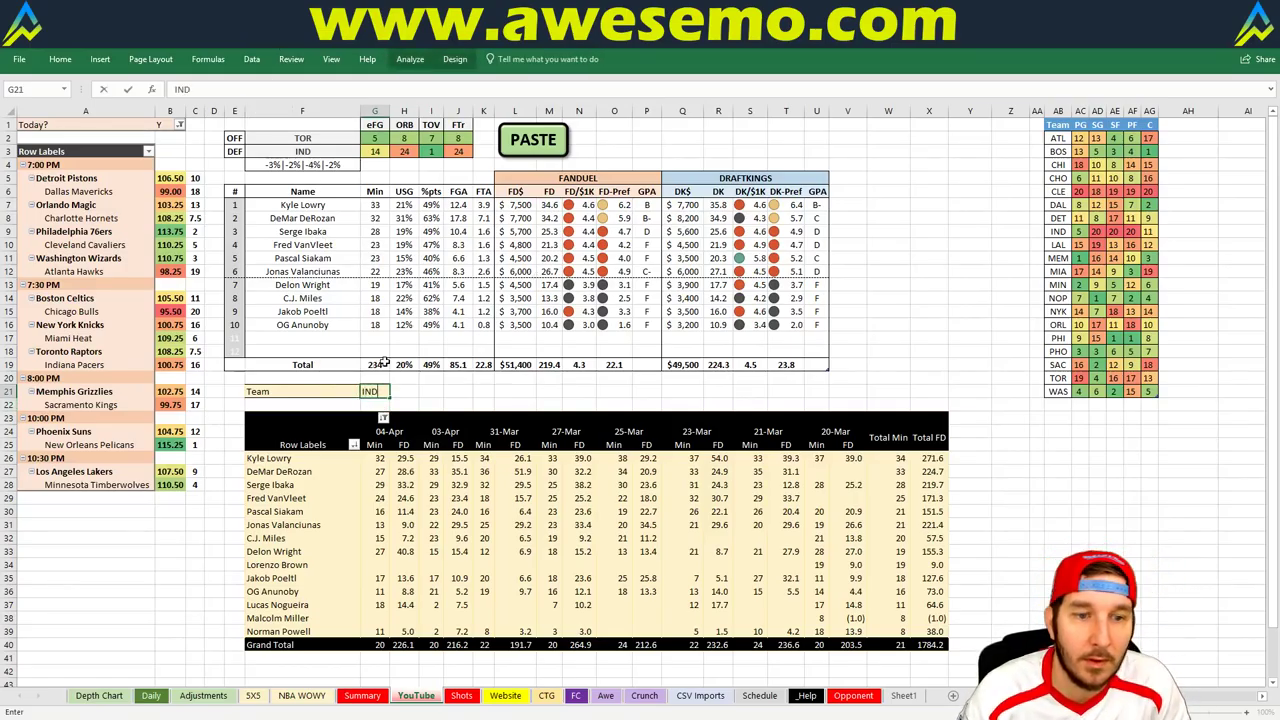
pyautogui.press('Return')
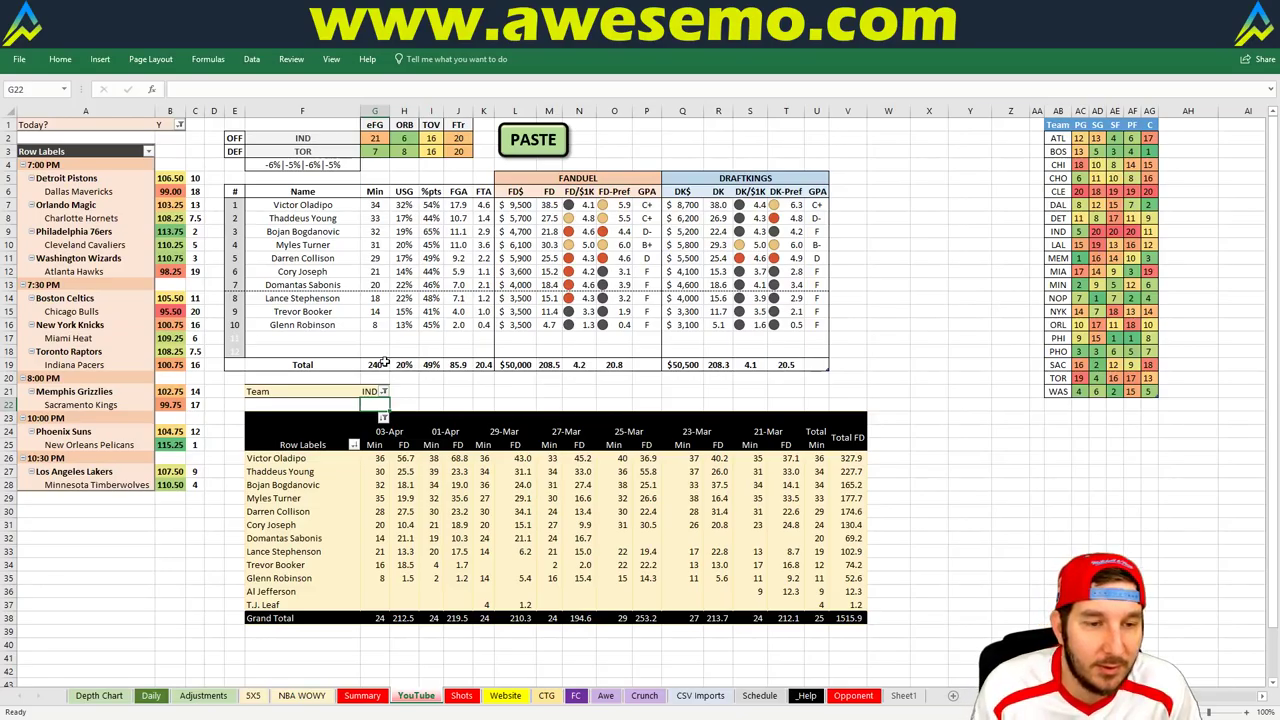
# Step: Check Indiana's matchup ranking on the Summary sheet and return to its player projections on the YouTube sheet
pyautogui.click(362, 695)
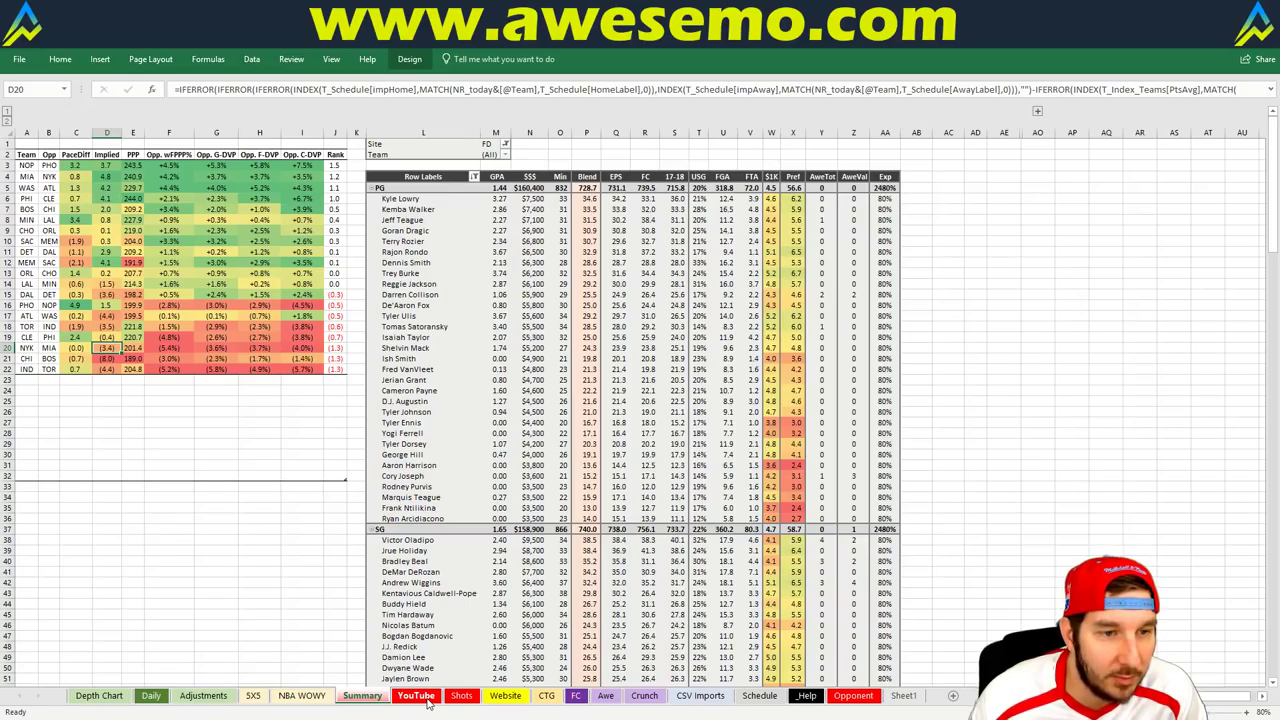
pyautogui.click(426, 700)
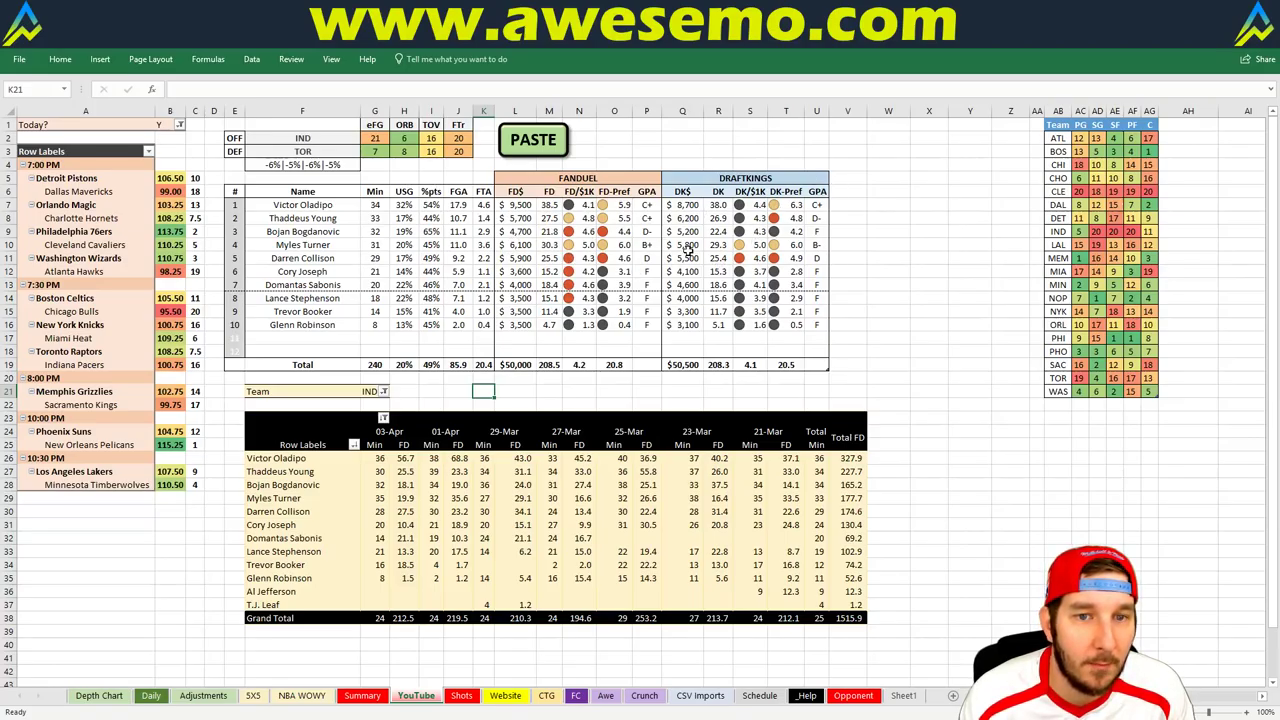
pyautogui.click(907, 248)
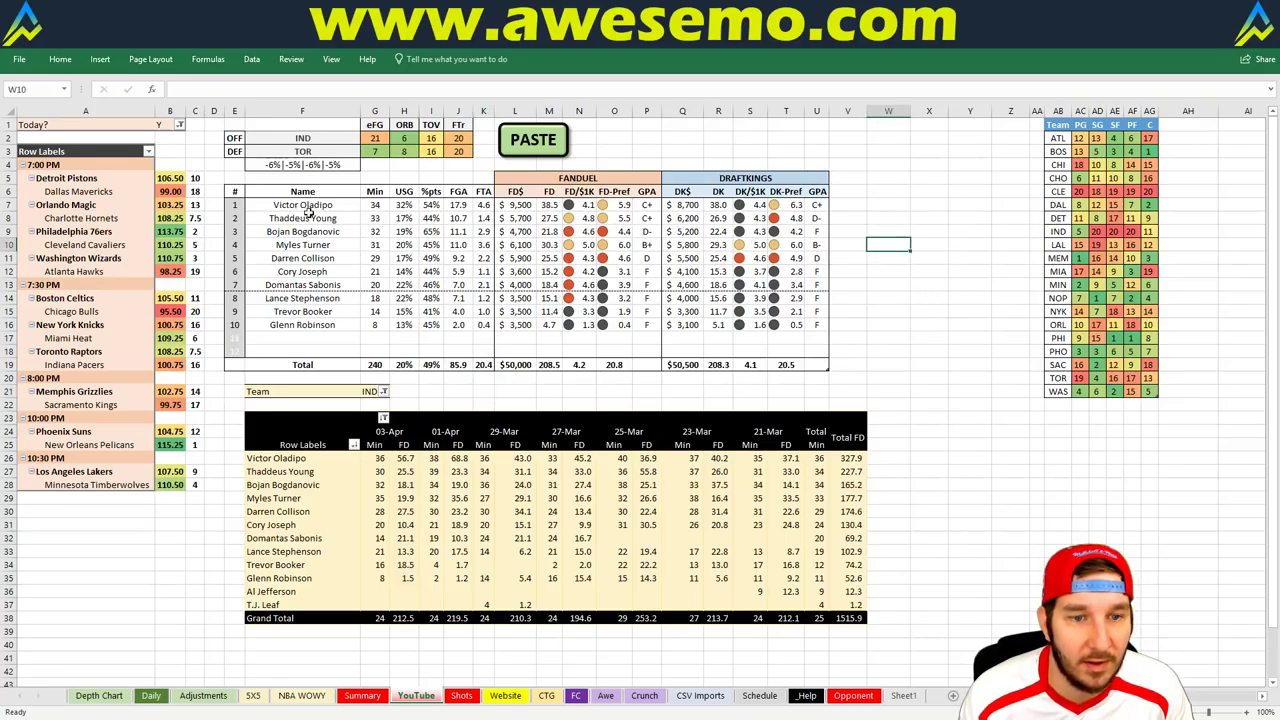
# Step: Set the Team filter to MEM to load Memphis's projections and game log
pyautogui.click(374, 391)
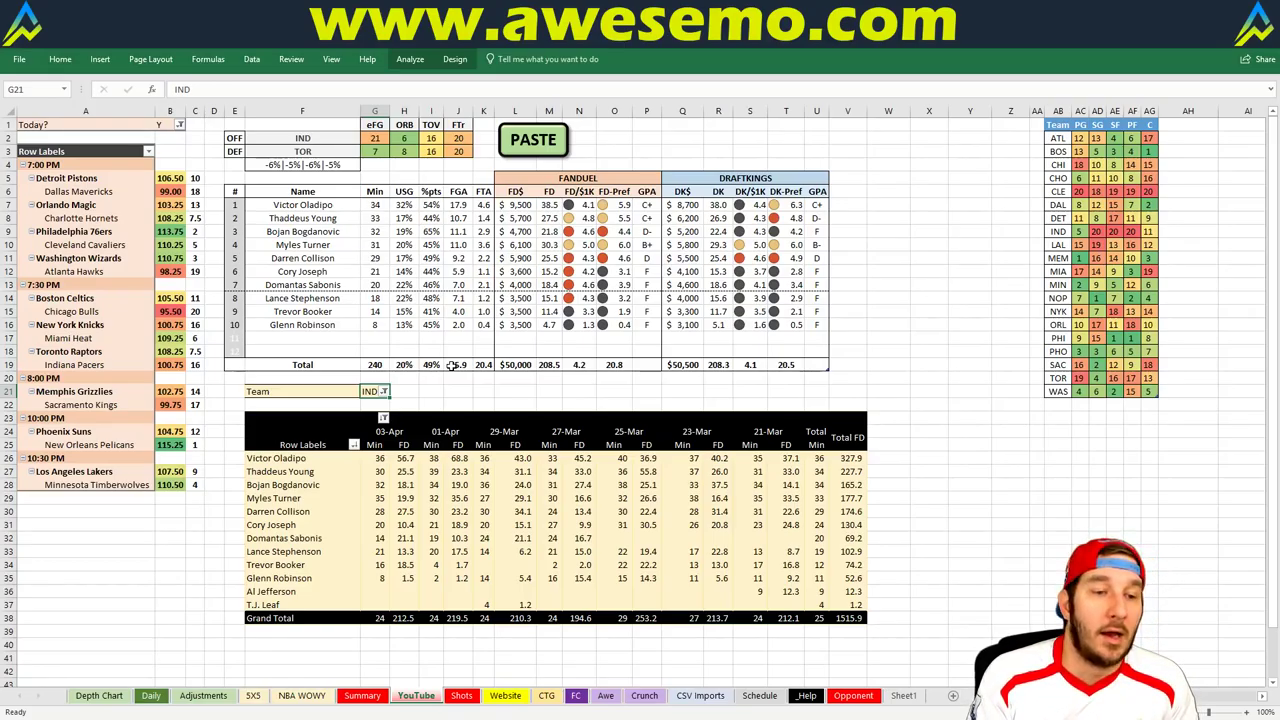
pyautogui.write('MEM')
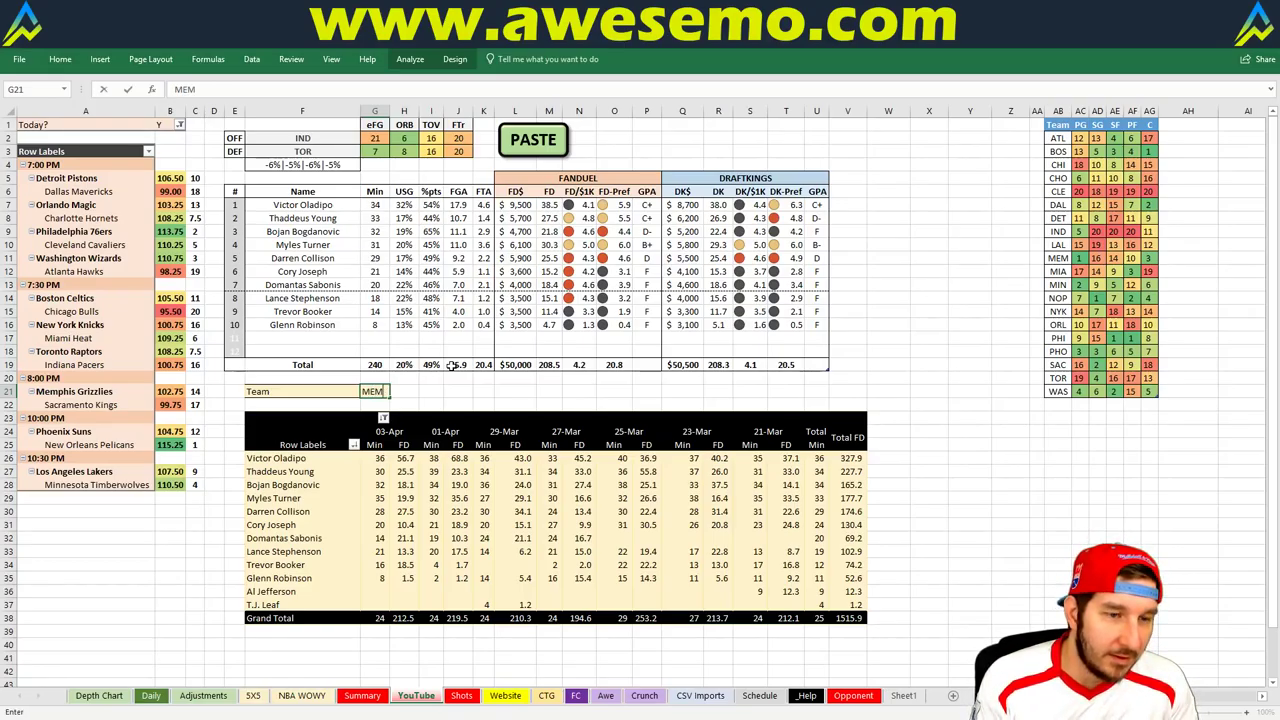
pyautogui.press('Return')
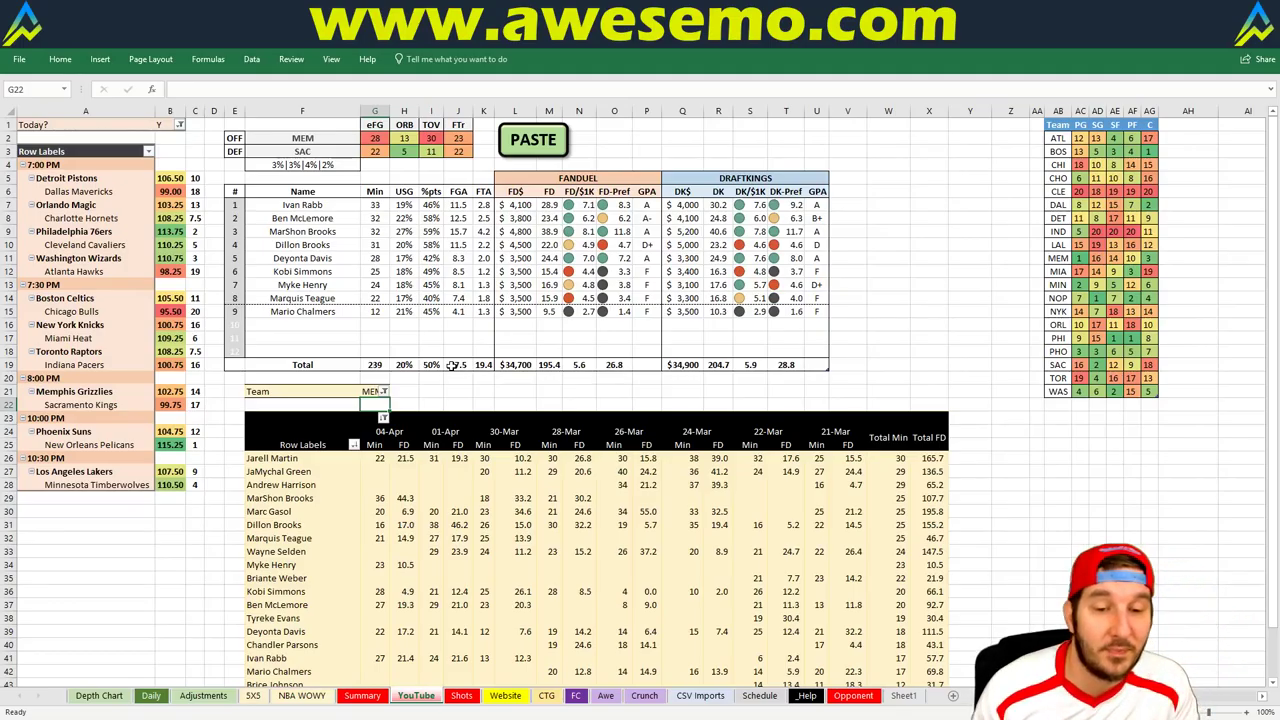
# Step: Switch to the browser and open the bookmarked NBA Spreads with Totals page on Sportsbook Review
pyautogui.hotkey('alt', 'Tab')
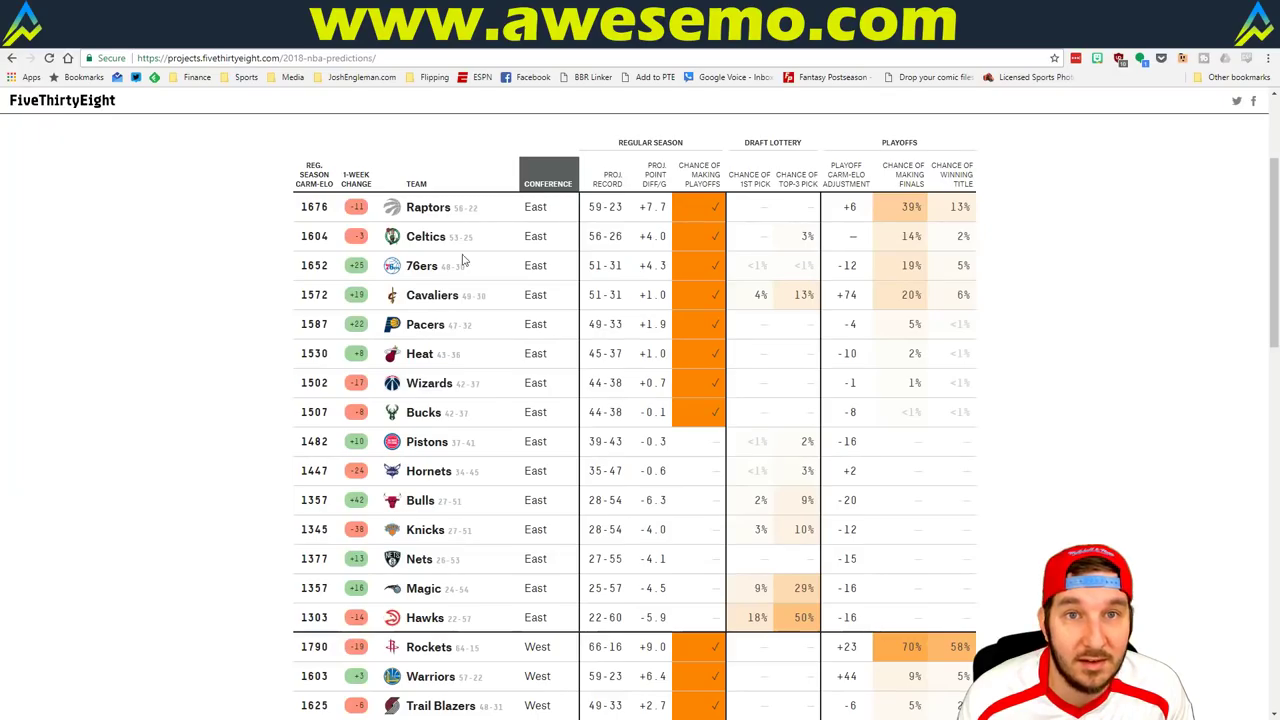
pyautogui.click(821, 60)
pyautogui.write('s')
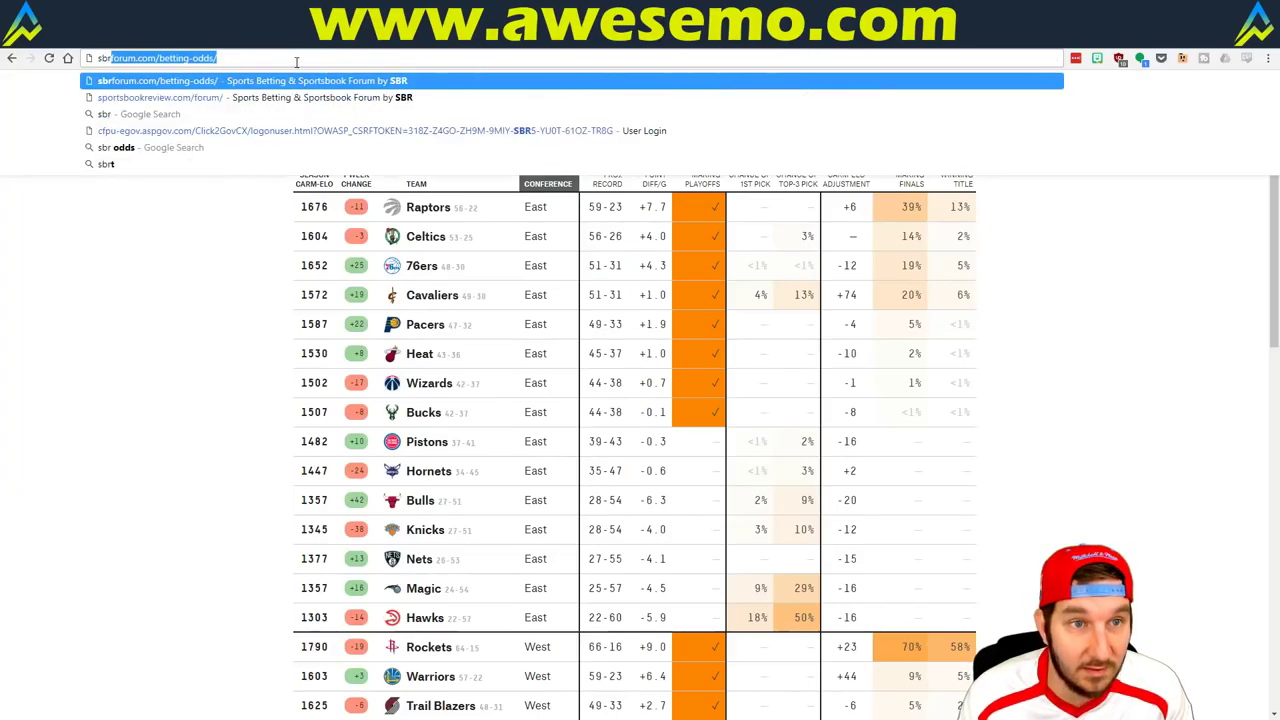
pyautogui.press('Escape')
pyautogui.click(389, 80)
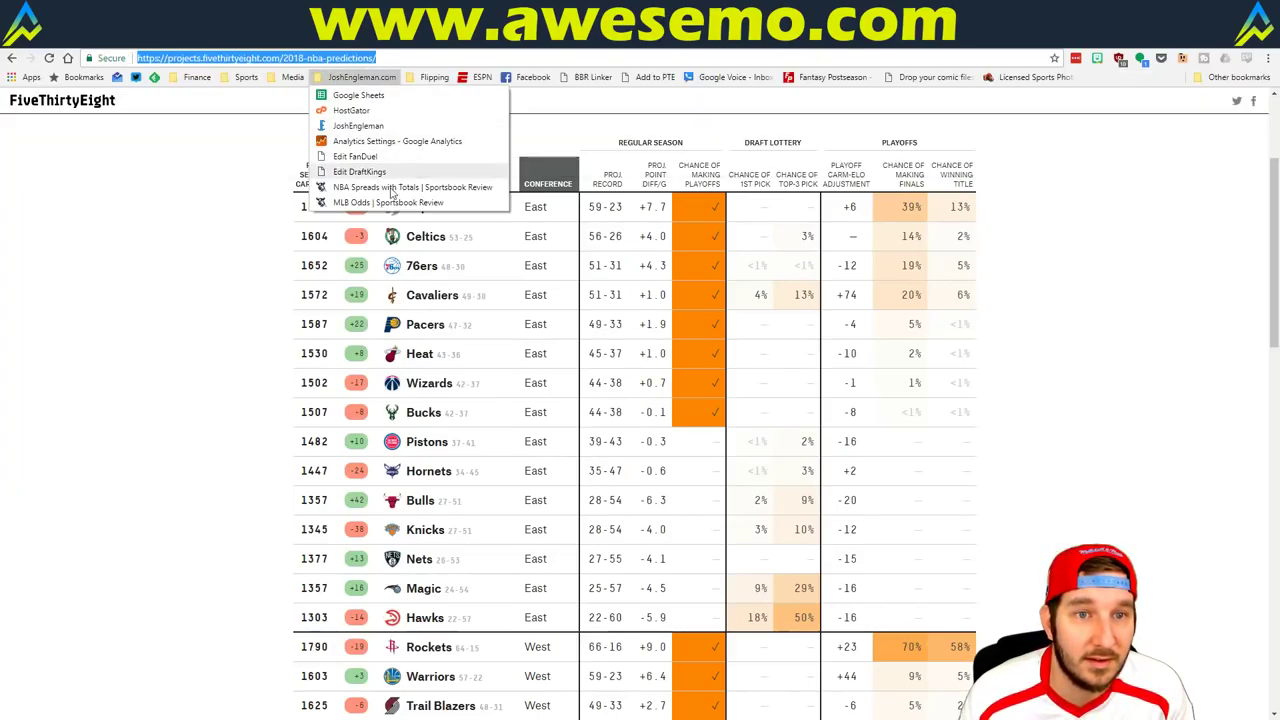
pyautogui.click(395, 187)
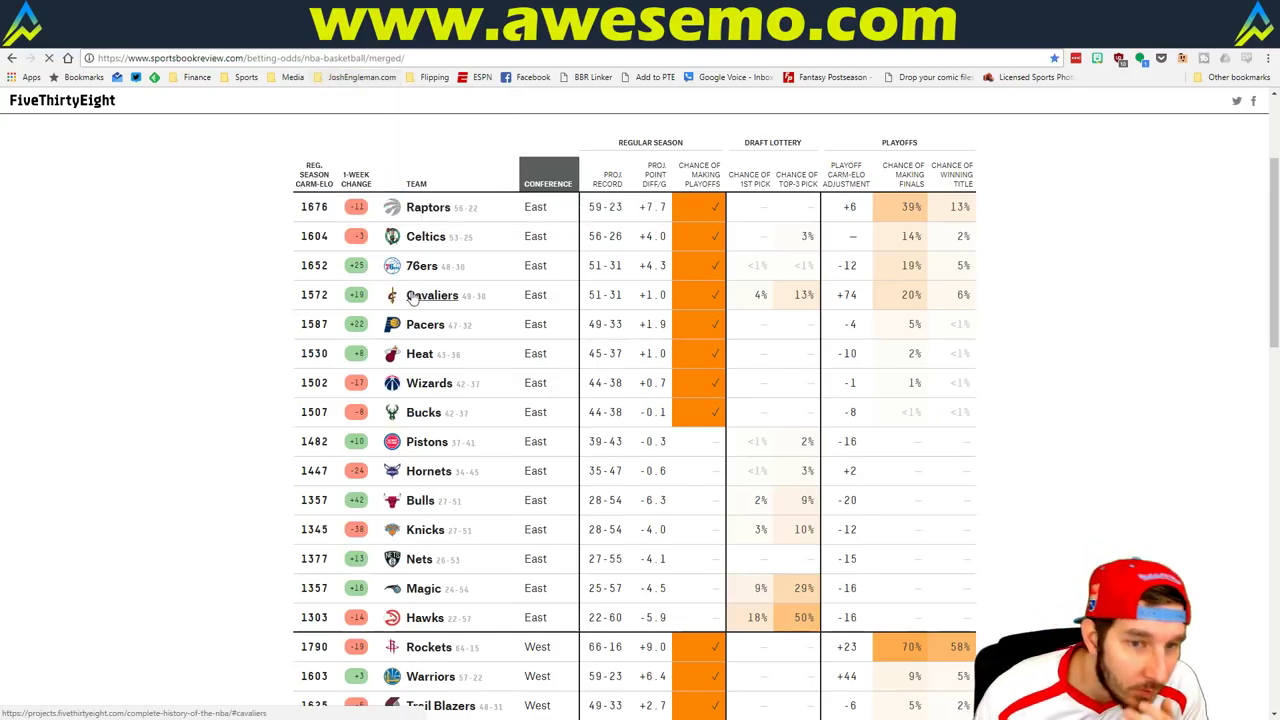
# Step: Examine the Friday, April 6 NBA spreads and totals, including Sacramento at Memphis, and return to the Excel workbook
pyautogui.scroll(-1, 247, 316)
pyautogui.scroll(-2, 247, 316)
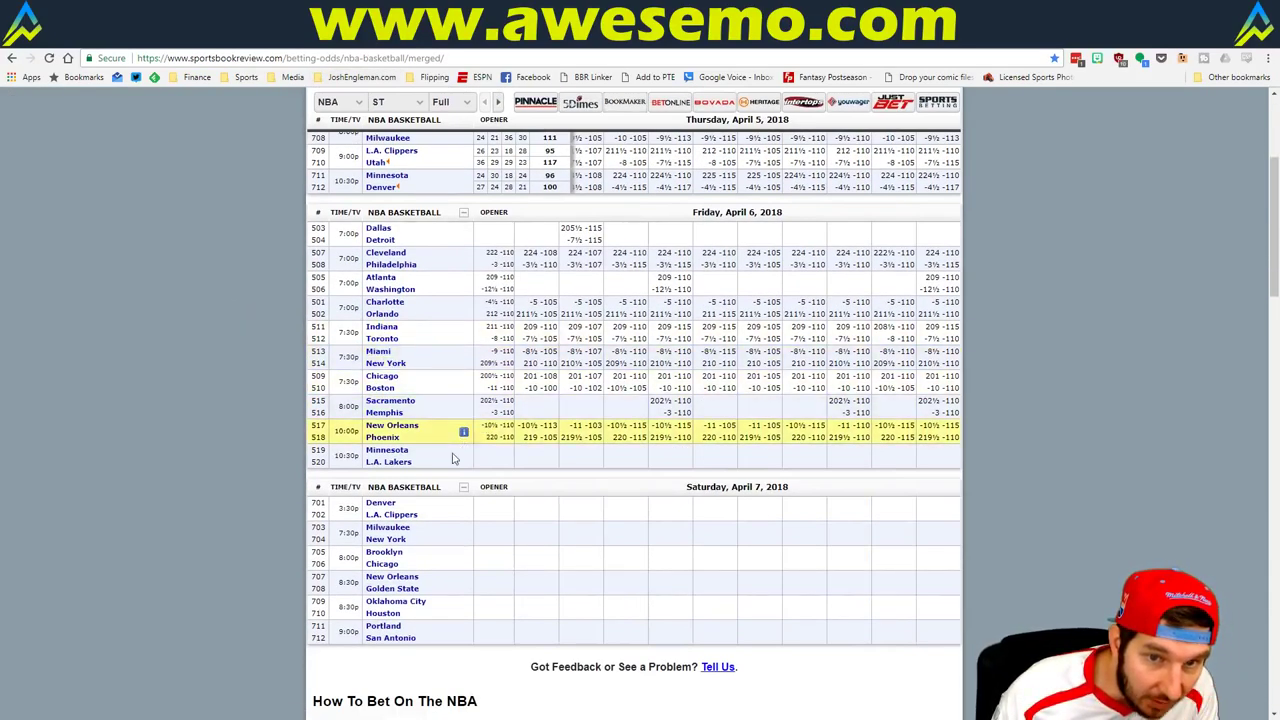
pyautogui.hotkey('alt', 'Tab')
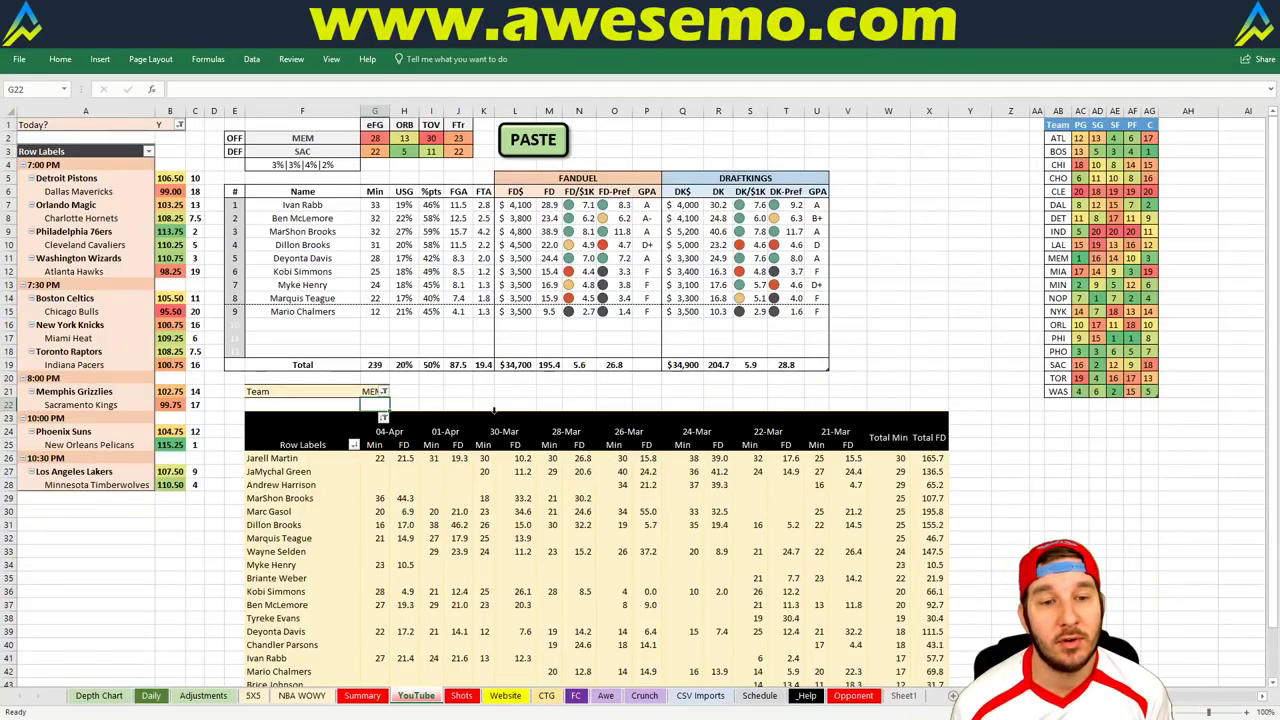
# Step: Review Memphis's full game log, check its matchup ranking on the Summary sheet, and return to the YouTube sheet
pyautogui.scroll(-1, 530, 414)
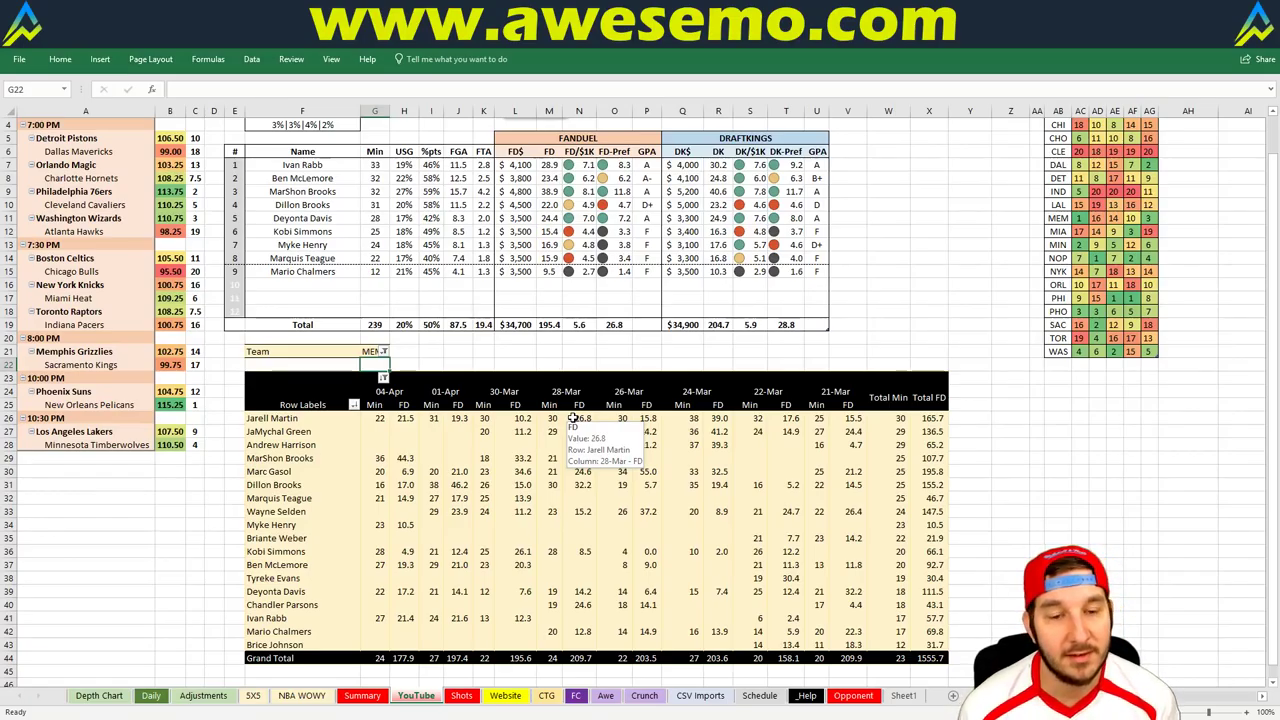
pyautogui.scroll(1, 572, 418)
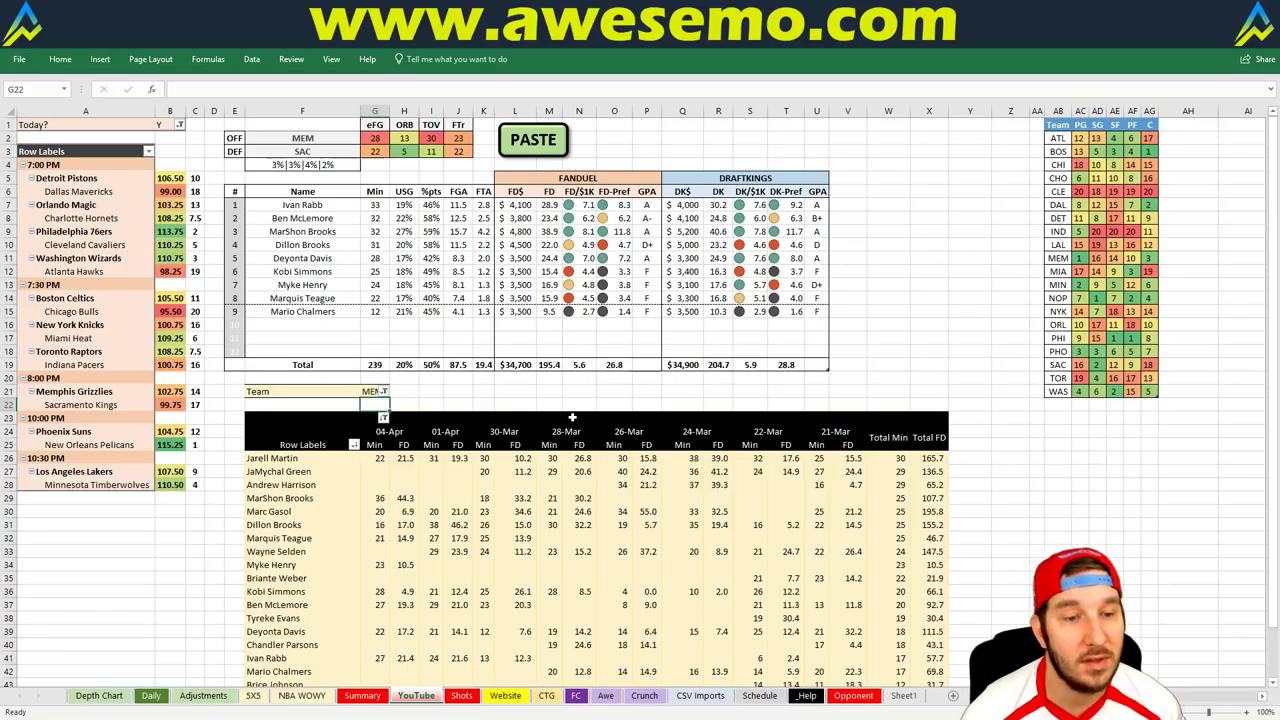
pyautogui.click(256, 697)
pyautogui.click(346, 698)
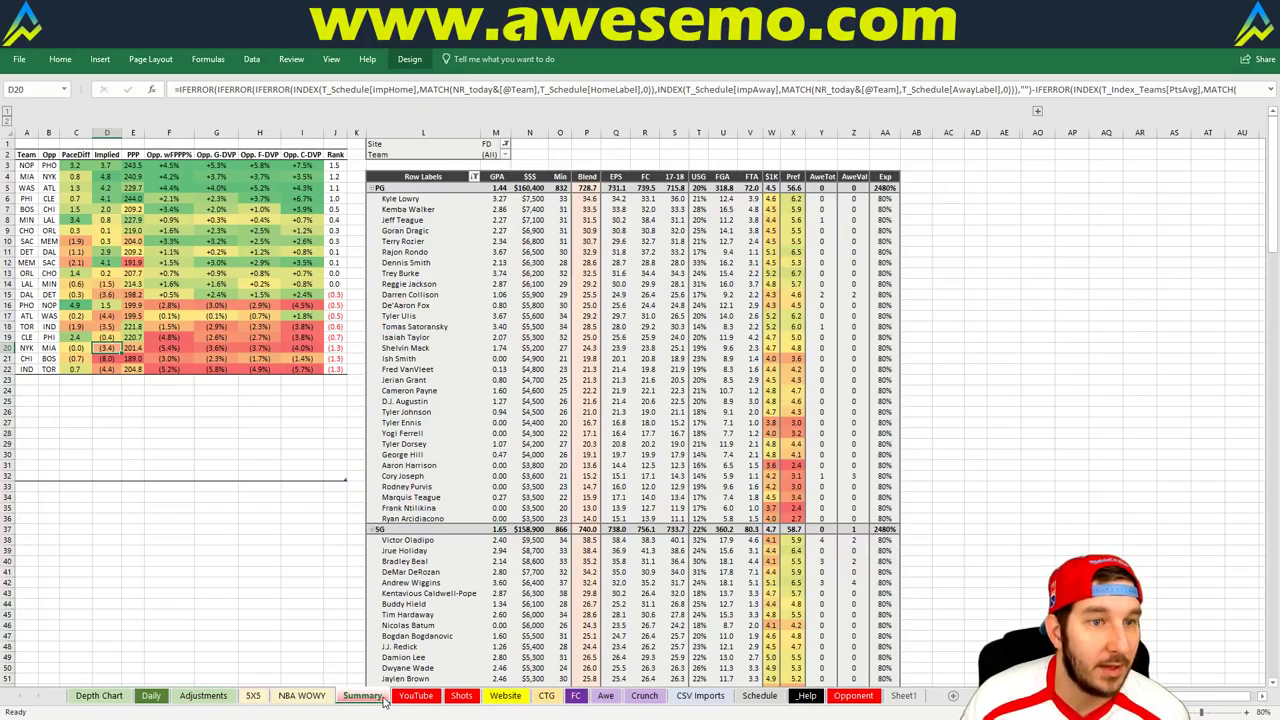
pyautogui.click(416, 697)
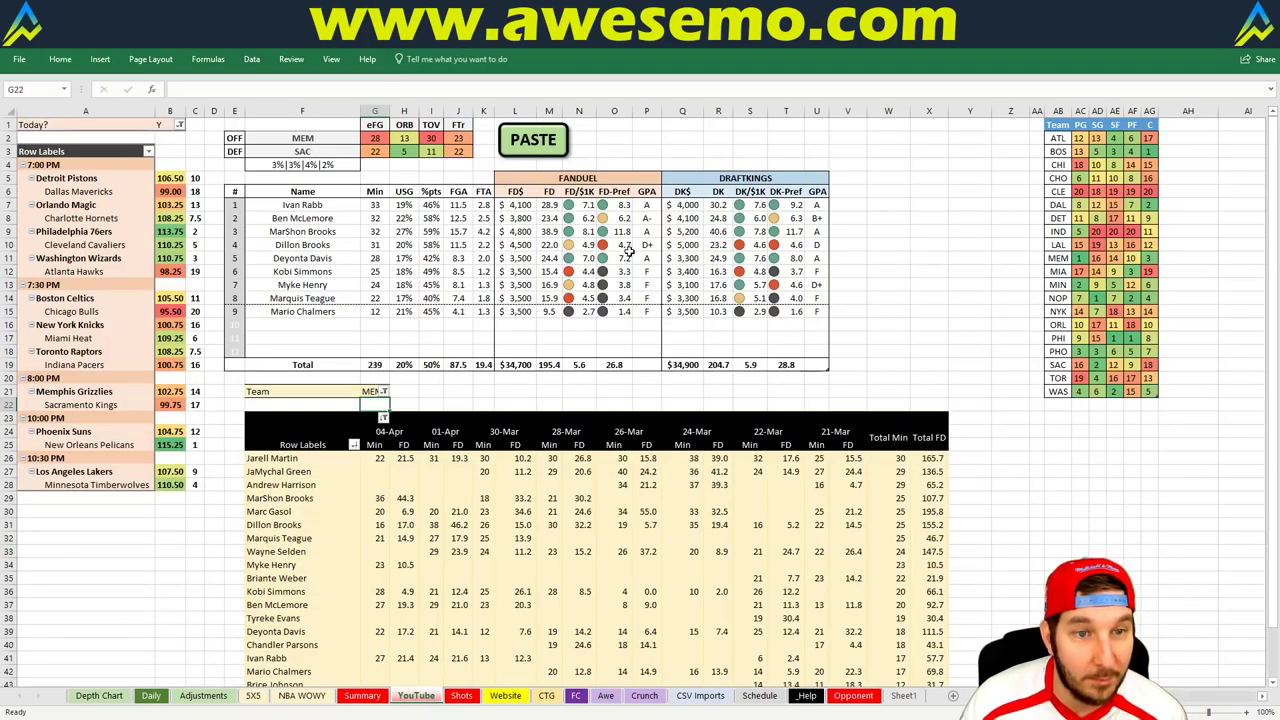
pyautogui.click(748, 393)
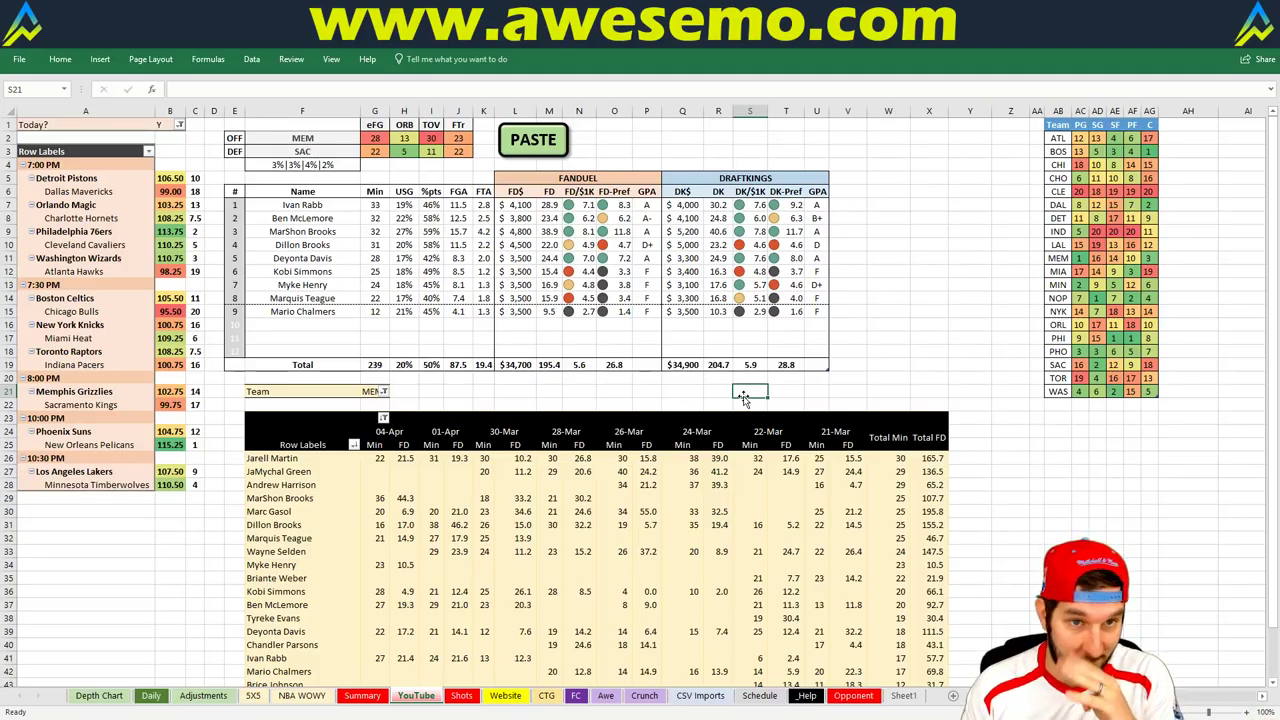
pyautogui.click(877, 308)
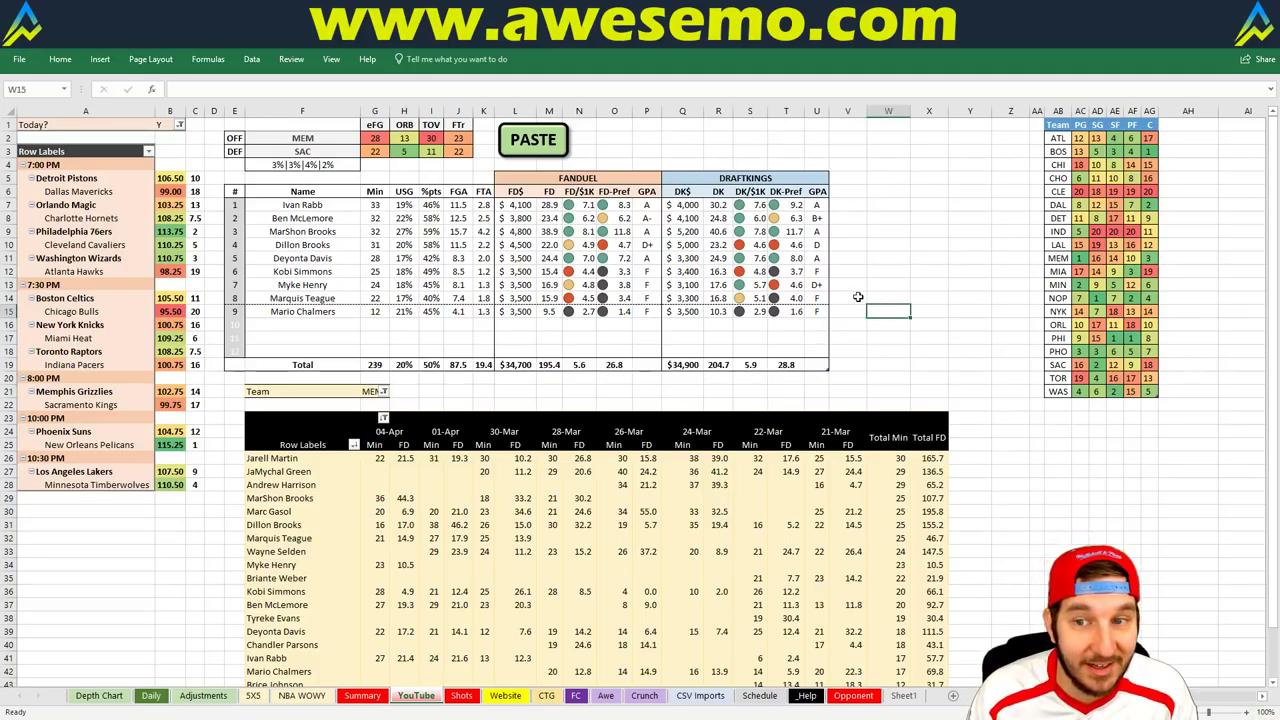
pyautogui.click(855, 295)
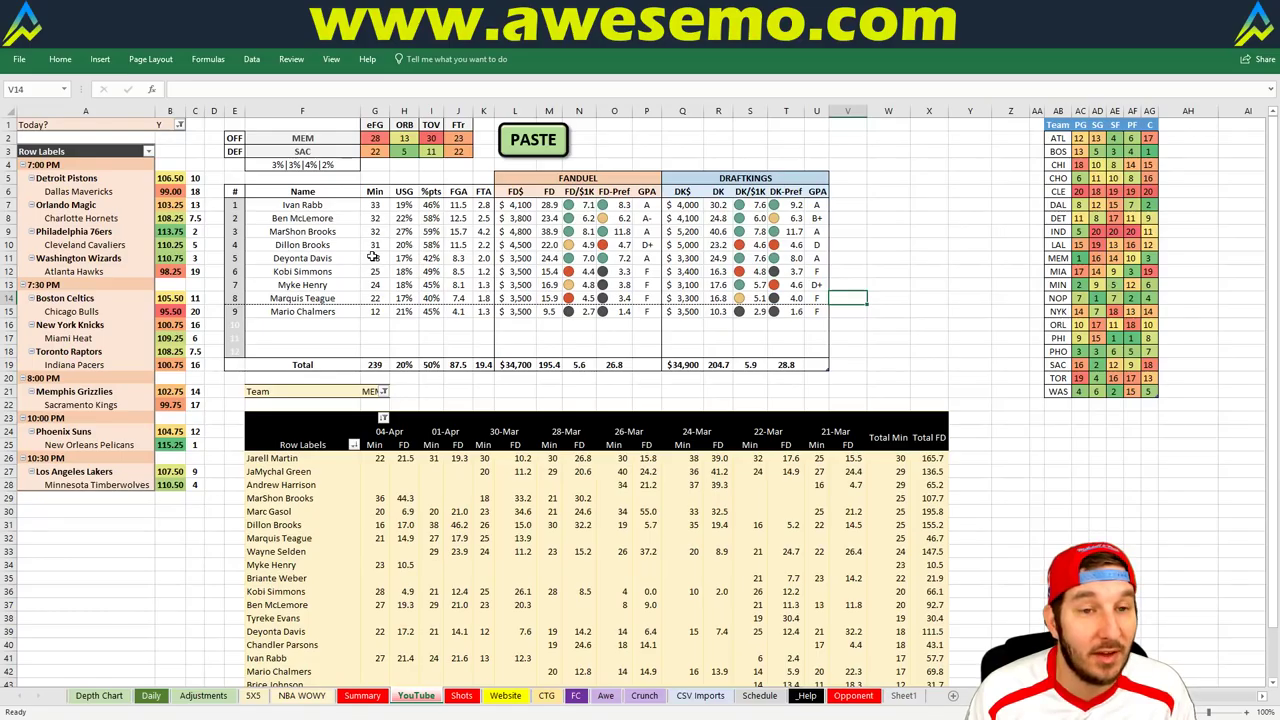
# Step: Set the Team filter to SAC to load Sacramento's projections and game log
pyautogui.click(370, 391)
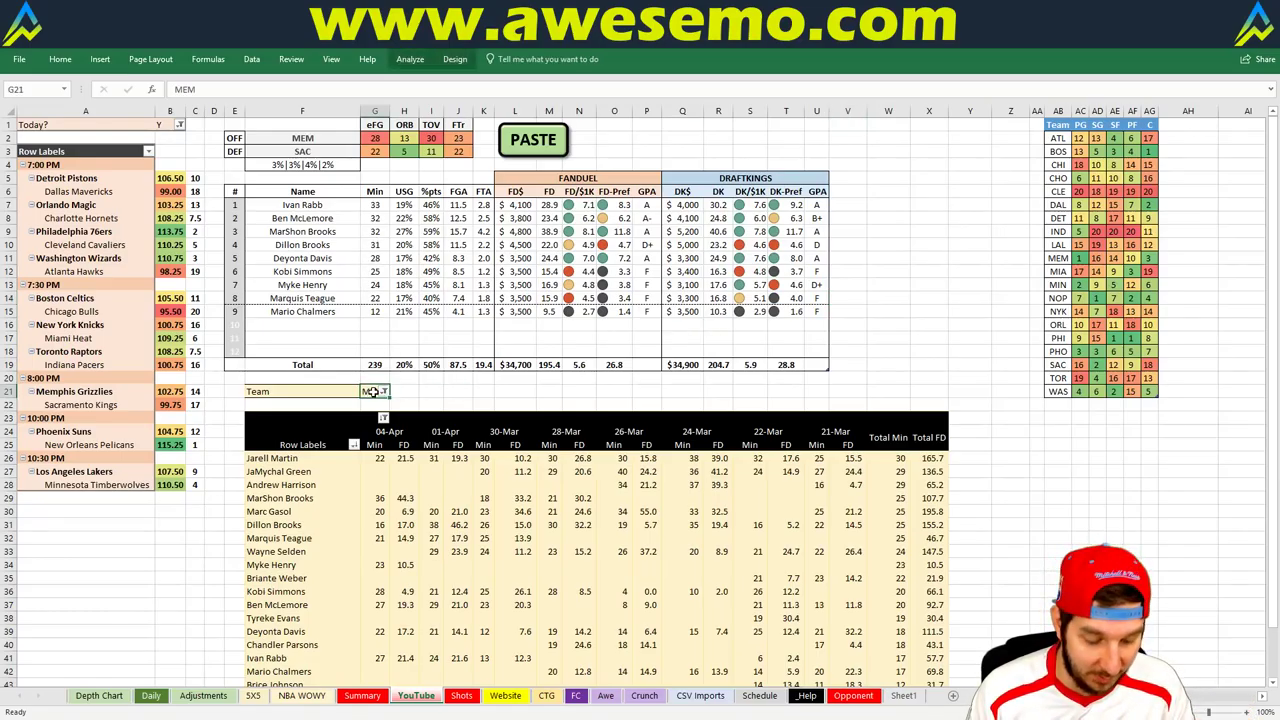
pyautogui.write('SAC')
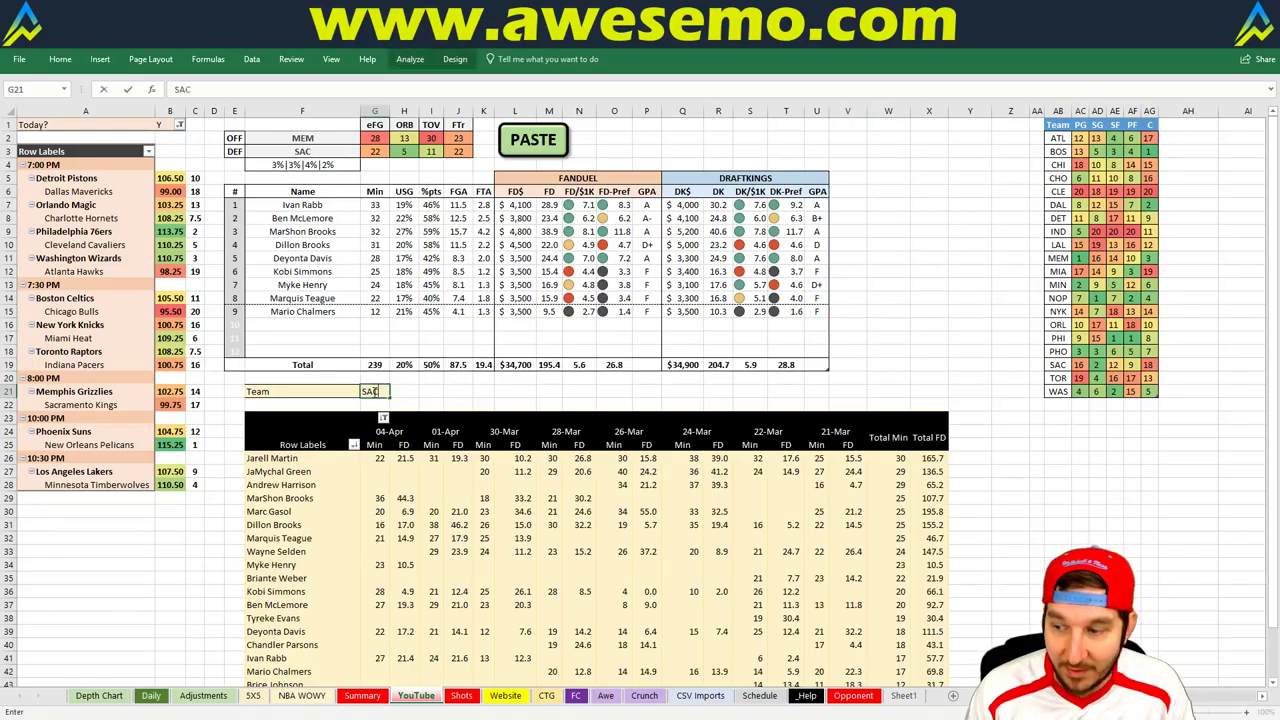
pyautogui.press('Return')
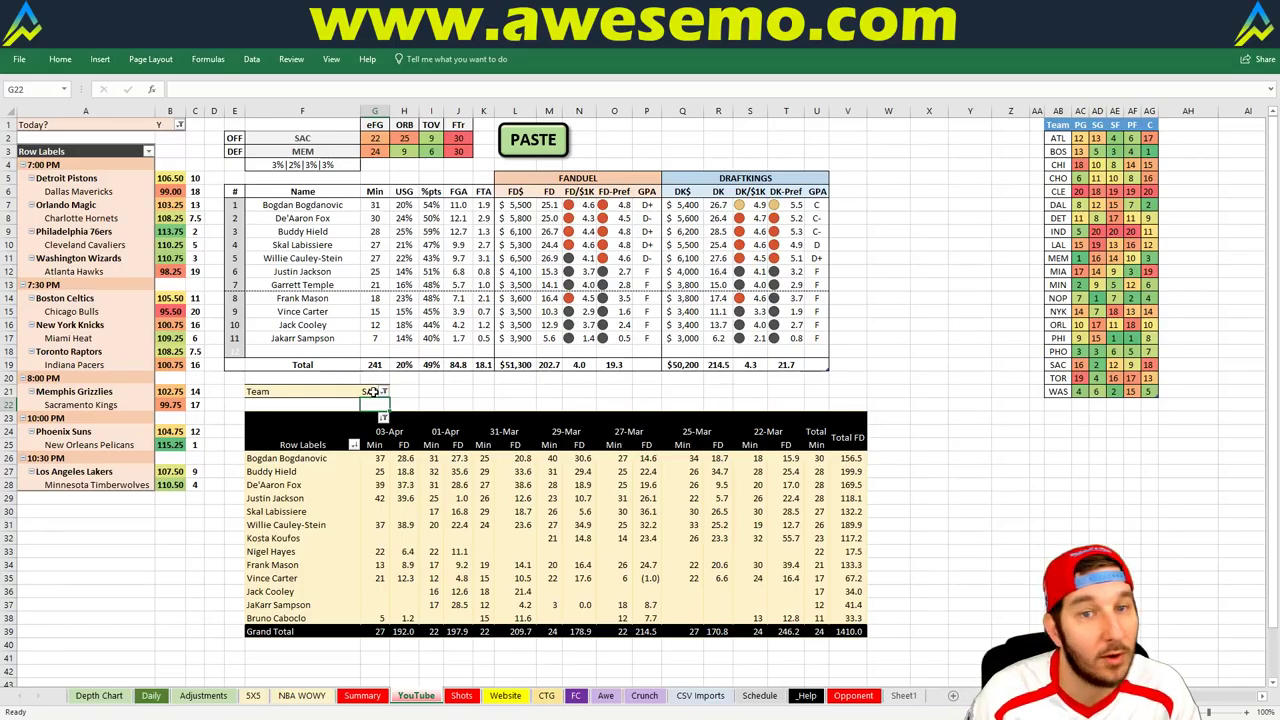
# Step: Set the Team filter to PHO to load Phoenix's projections and game log
pyautogui.press('Up')
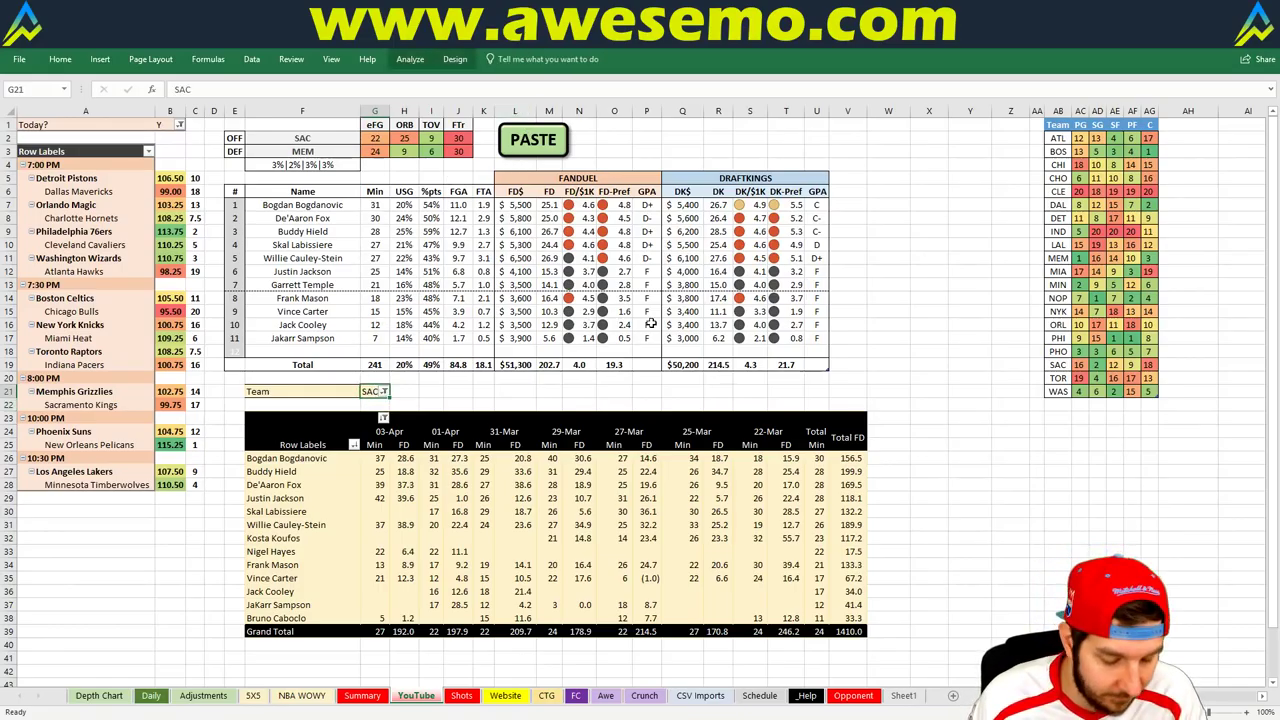
pyautogui.write('PHO')
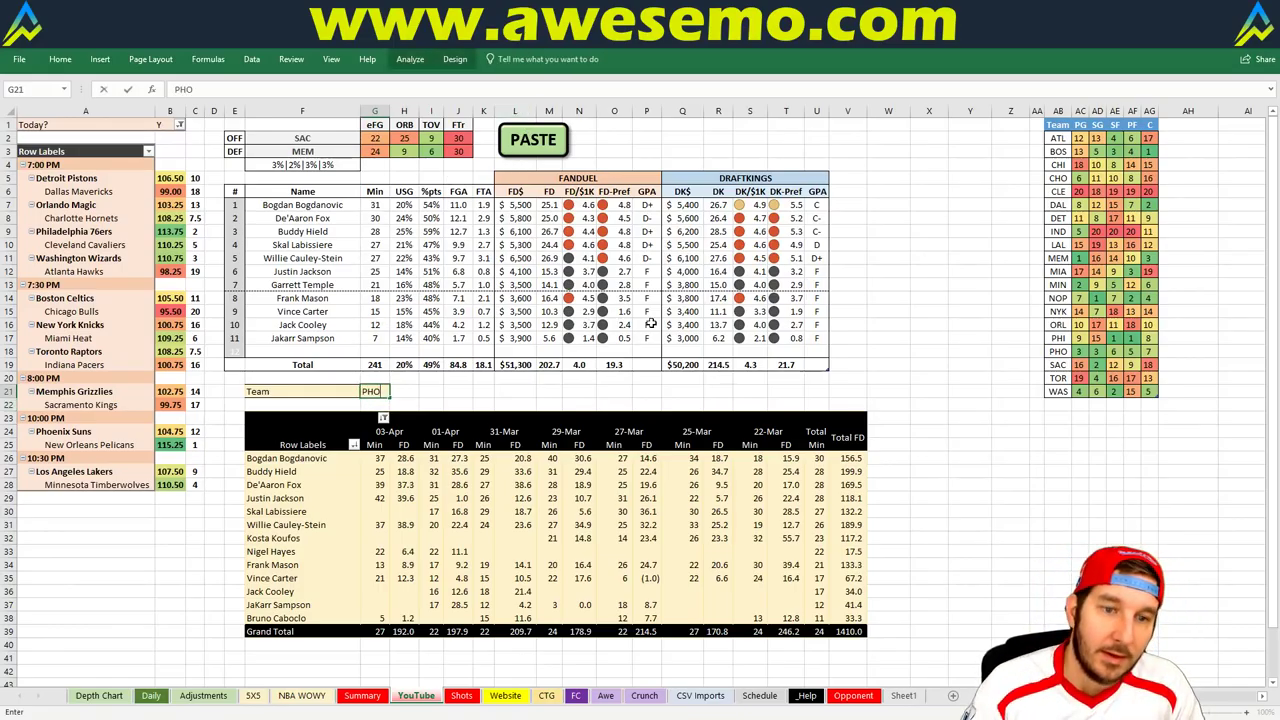
pyautogui.press('Return')
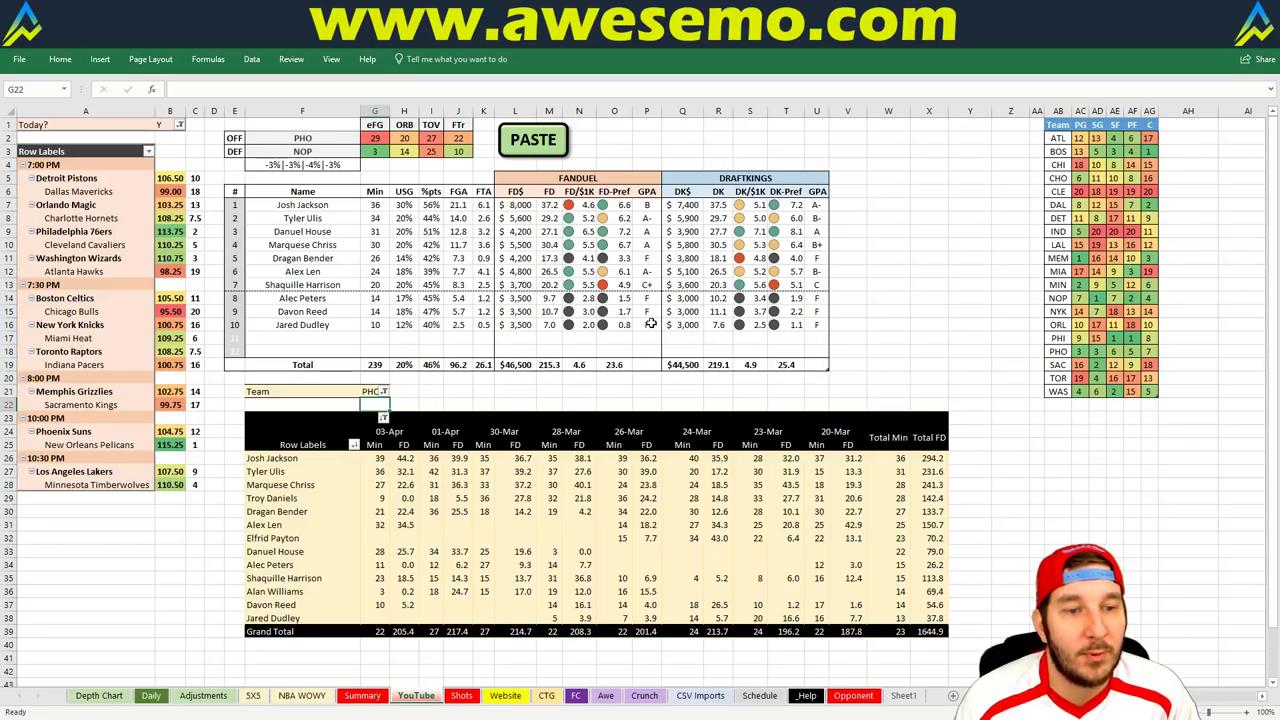
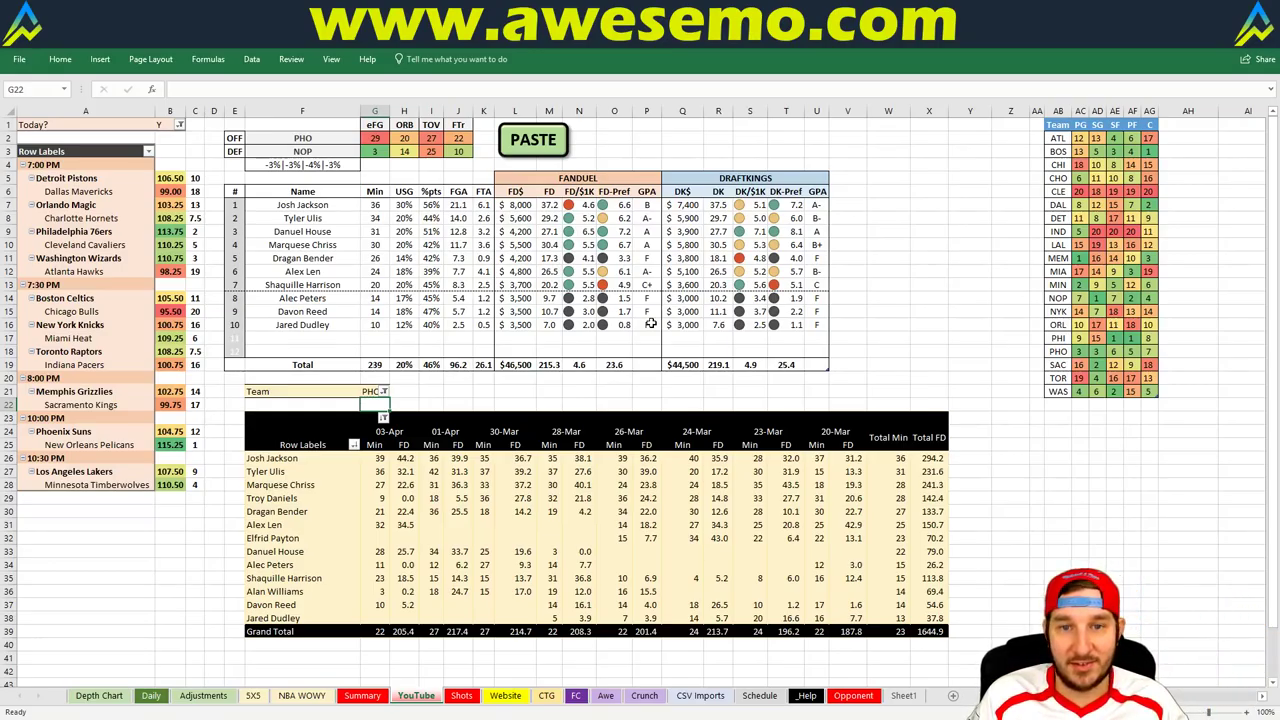
# Step: Set the Team filter to NOP to load New Orleans's projections and game log
pyautogui.press('Up')
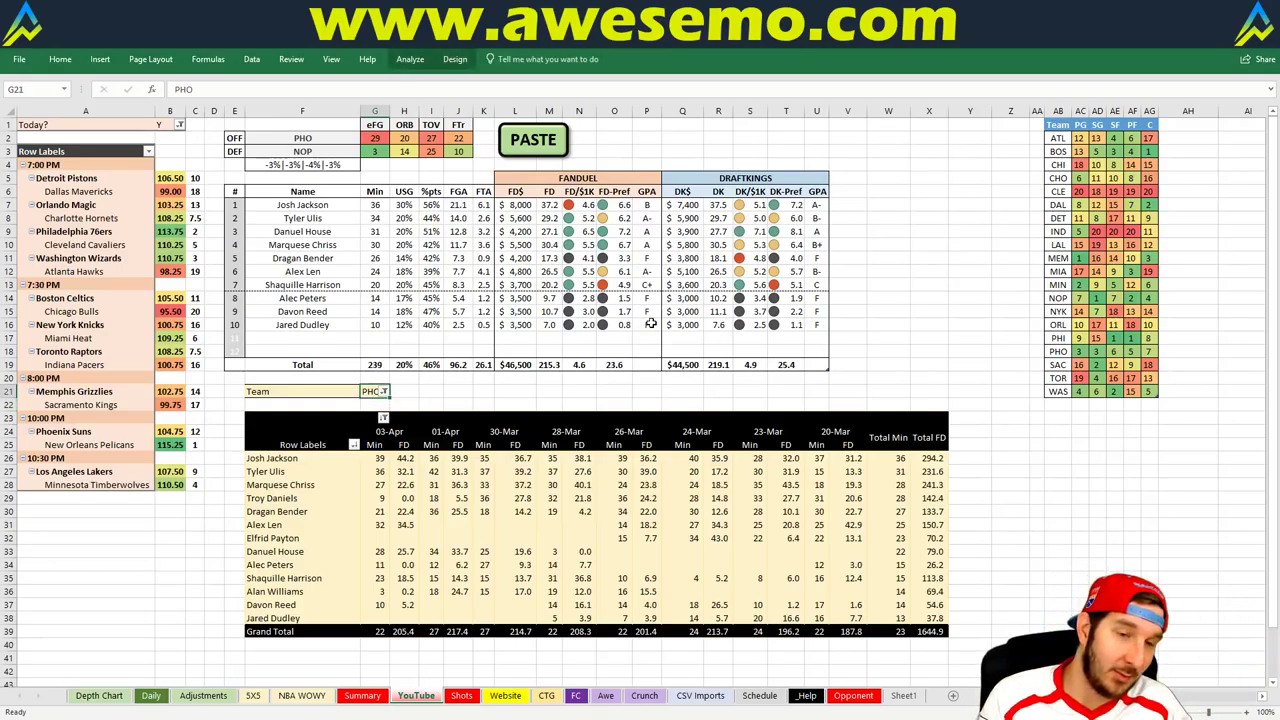
pyautogui.write('NOP')
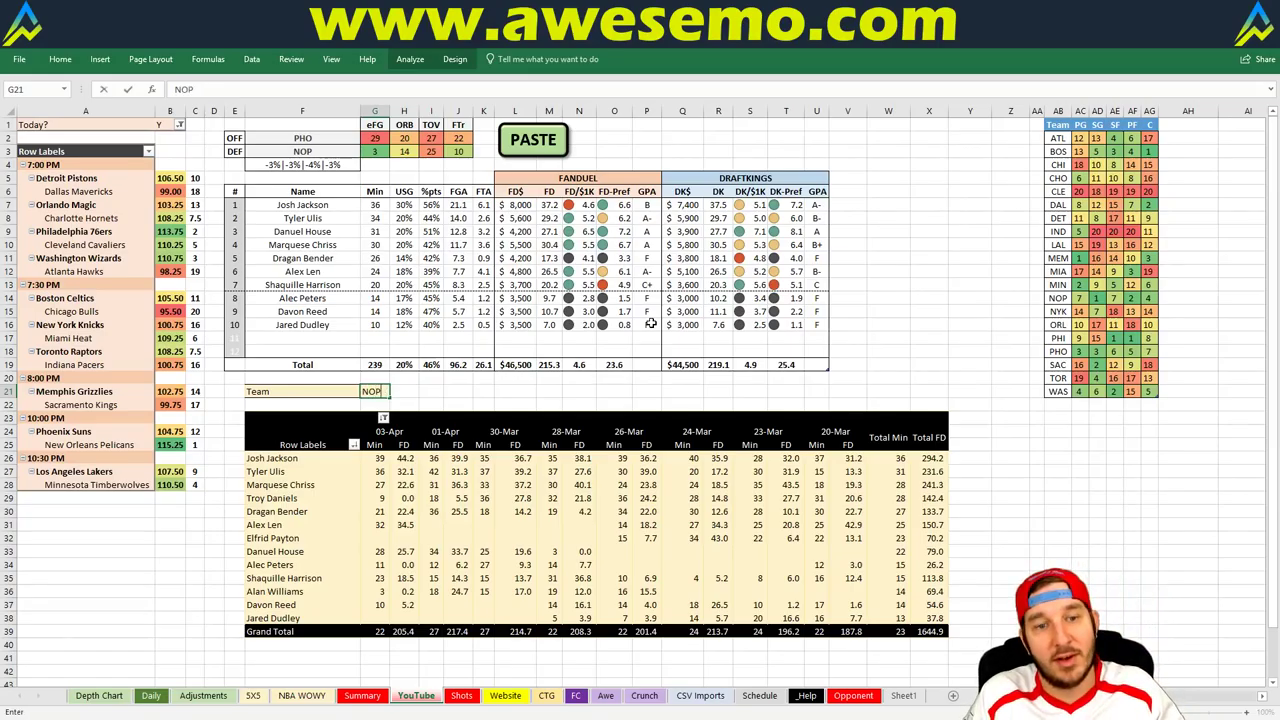
pyautogui.press('Tab')
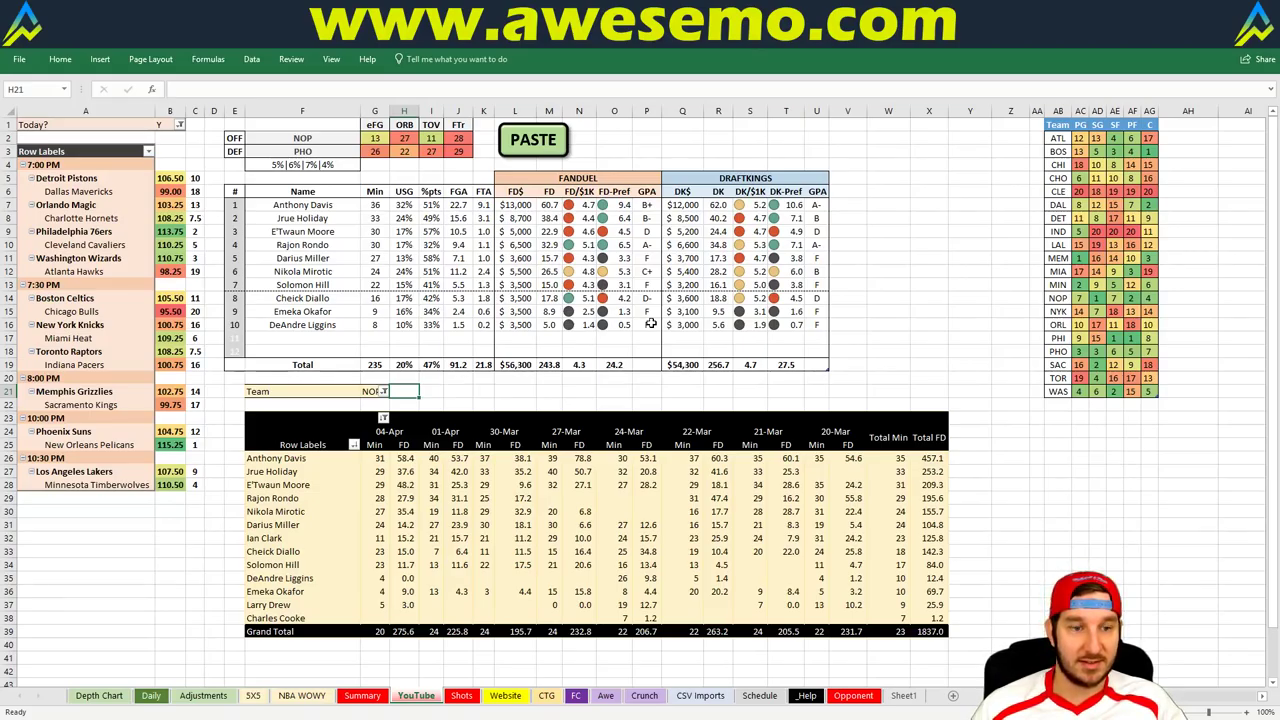
# Step: Review the Western Conference playoff chances in FiveThirtyEight's NBA predictions, sorted by conference, and return to the workbook
pyautogui.hotkey('alt', 'Tab')
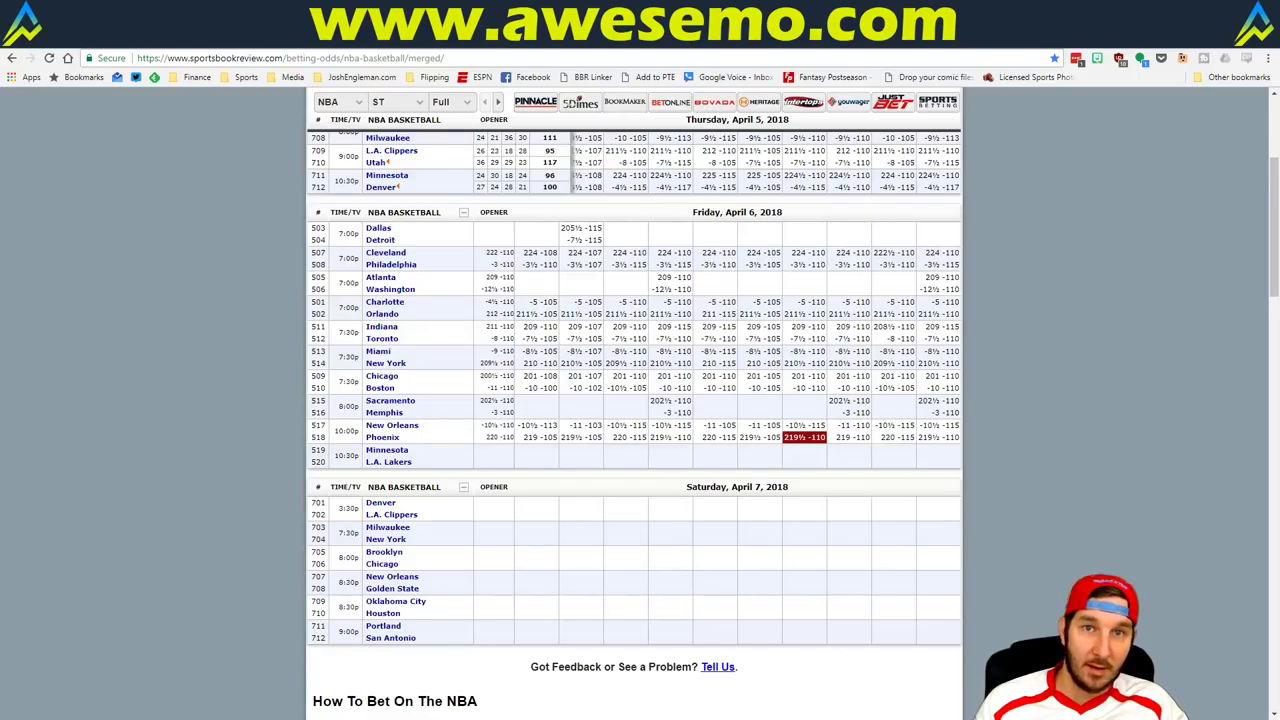
pyautogui.rightClick(10, 59)
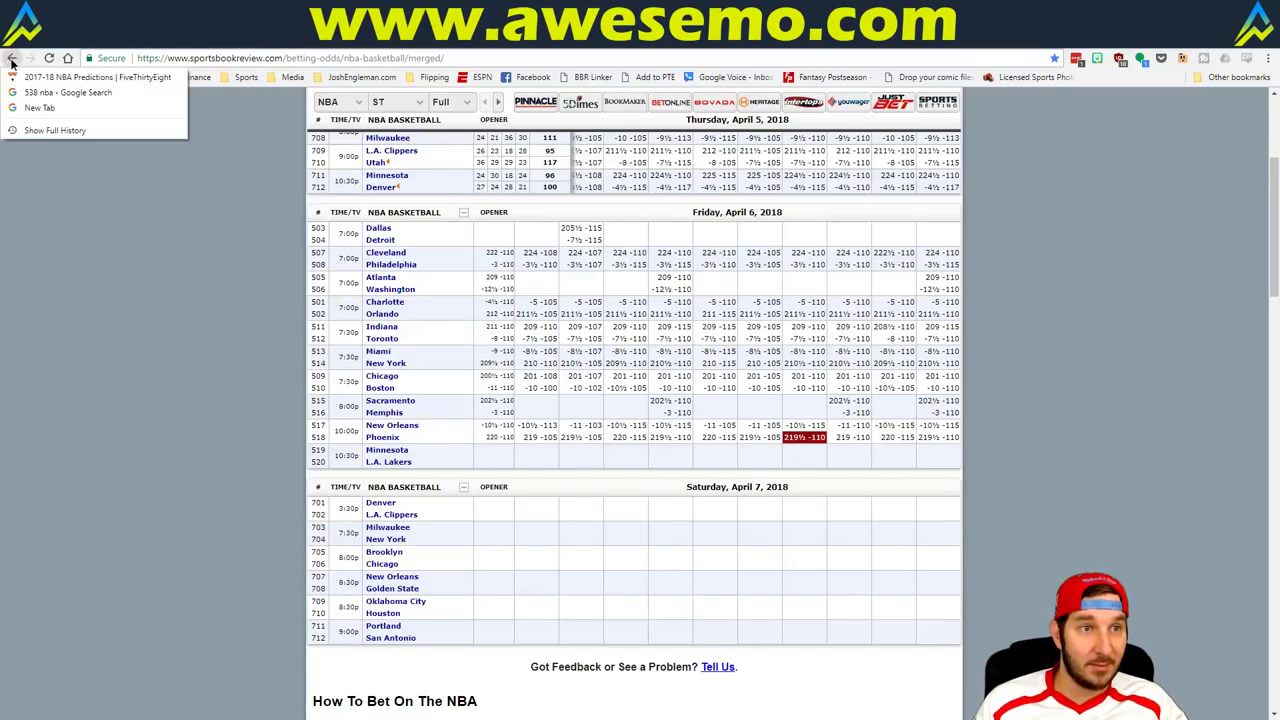
pyautogui.click(110, 77)
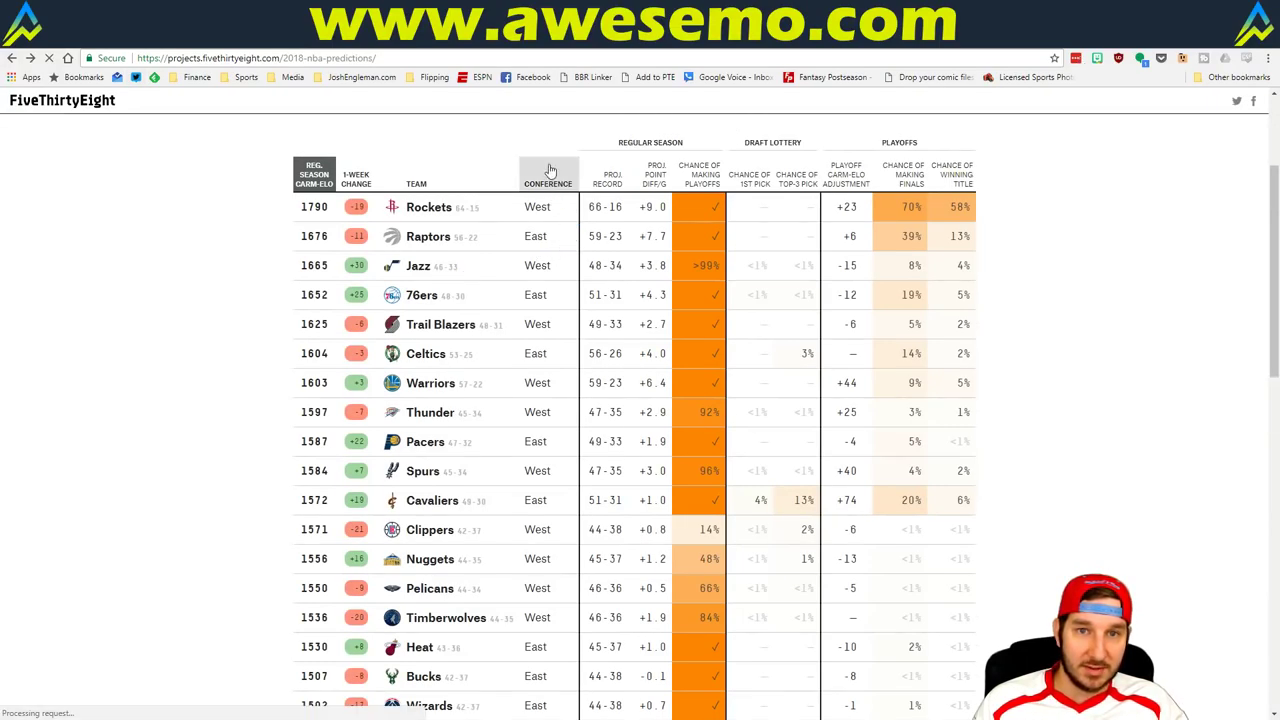
pyautogui.click(550, 172)
pyautogui.scroll(-3, 400, 400)
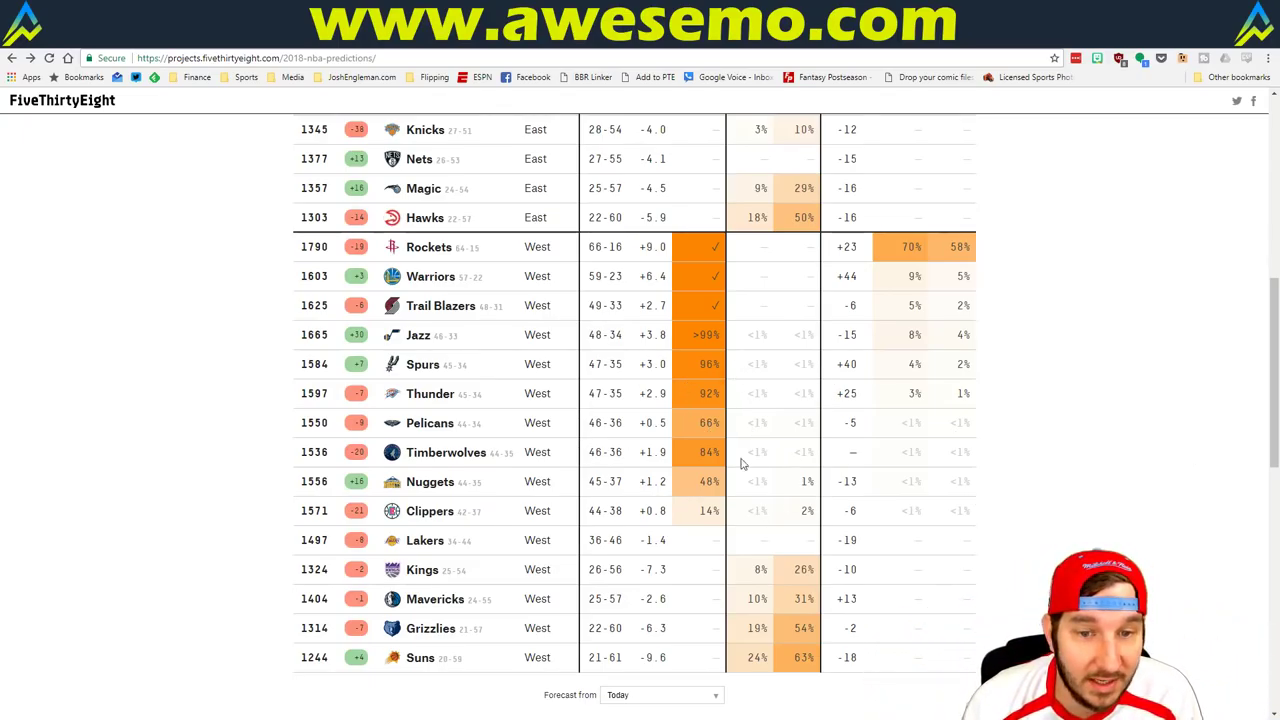
pyautogui.hotkey('alt', 'Tab')
pyautogui.click(922, 214)
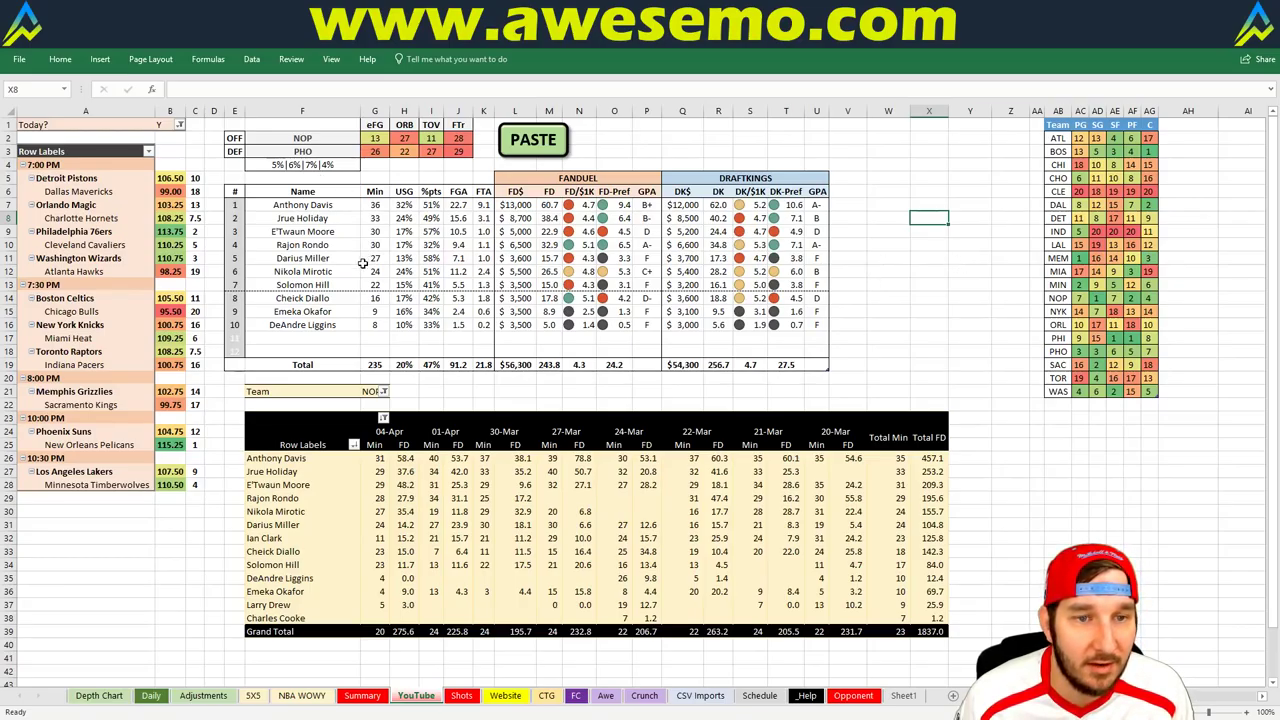
# Step: Set the Team filter to LAL to load the Lakers' projections and game log
pyautogui.click(370, 391)
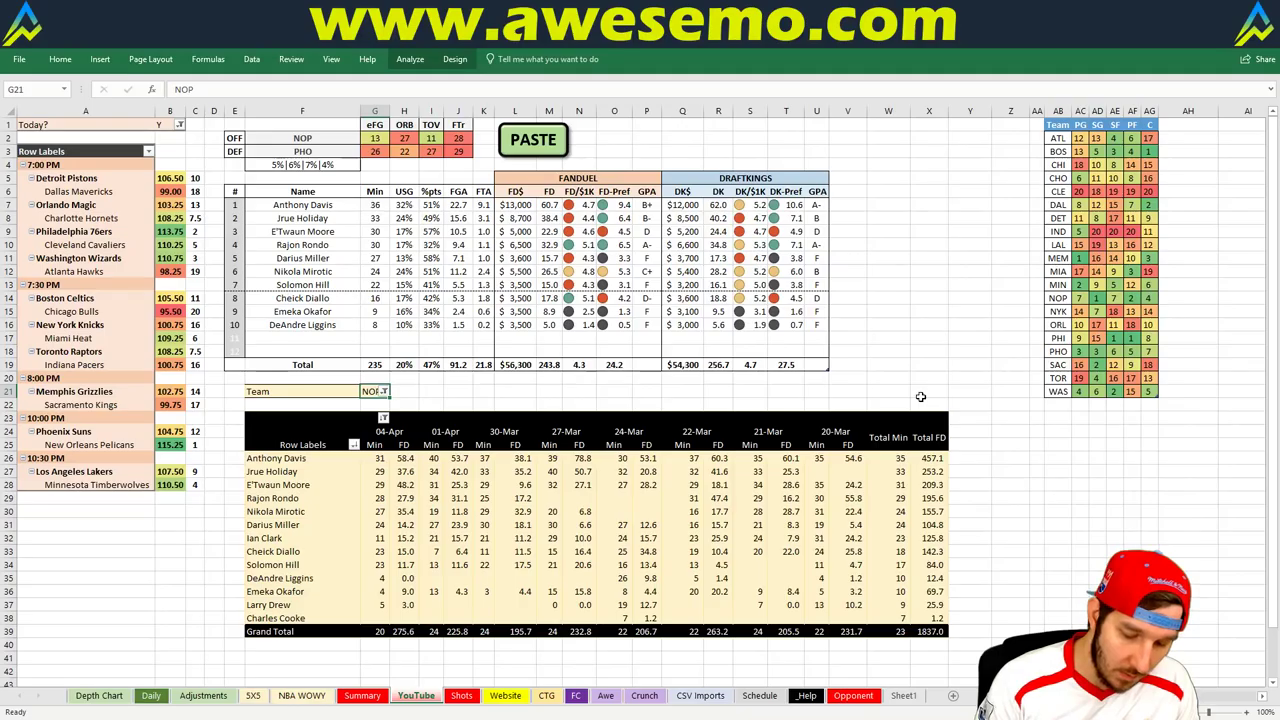
pyautogui.write('LAL')
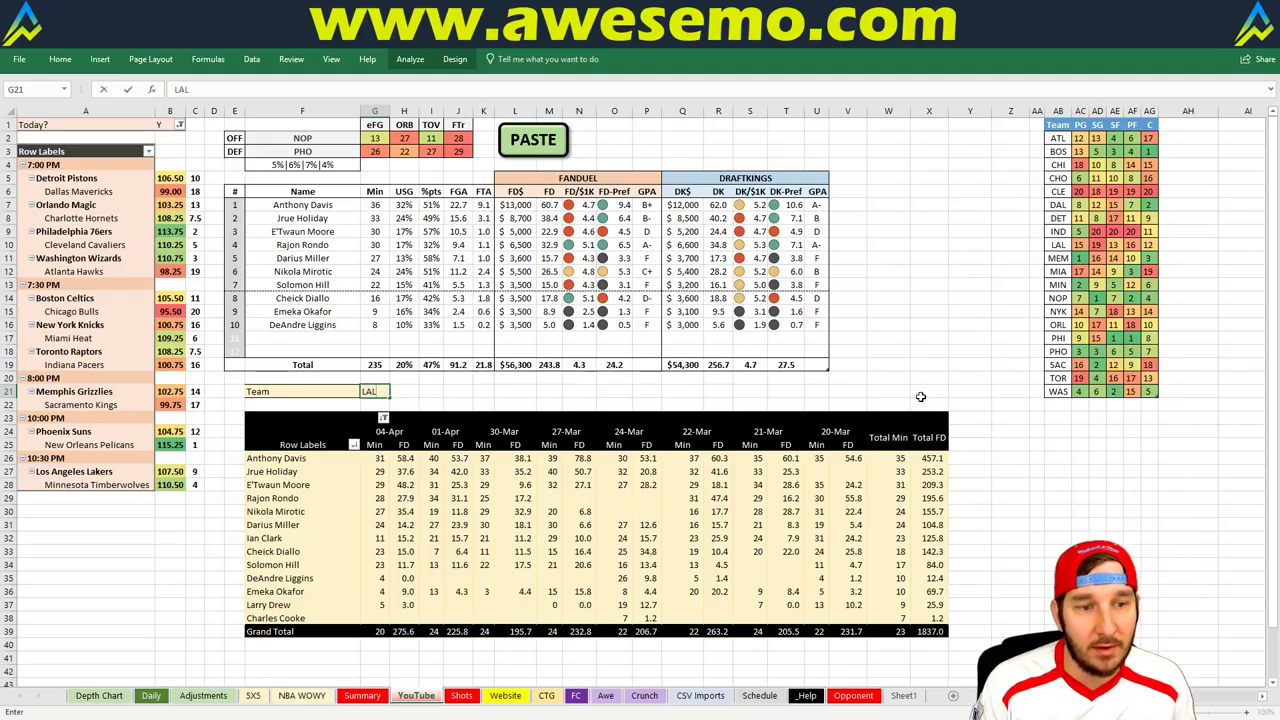
pyautogui.press('Return')
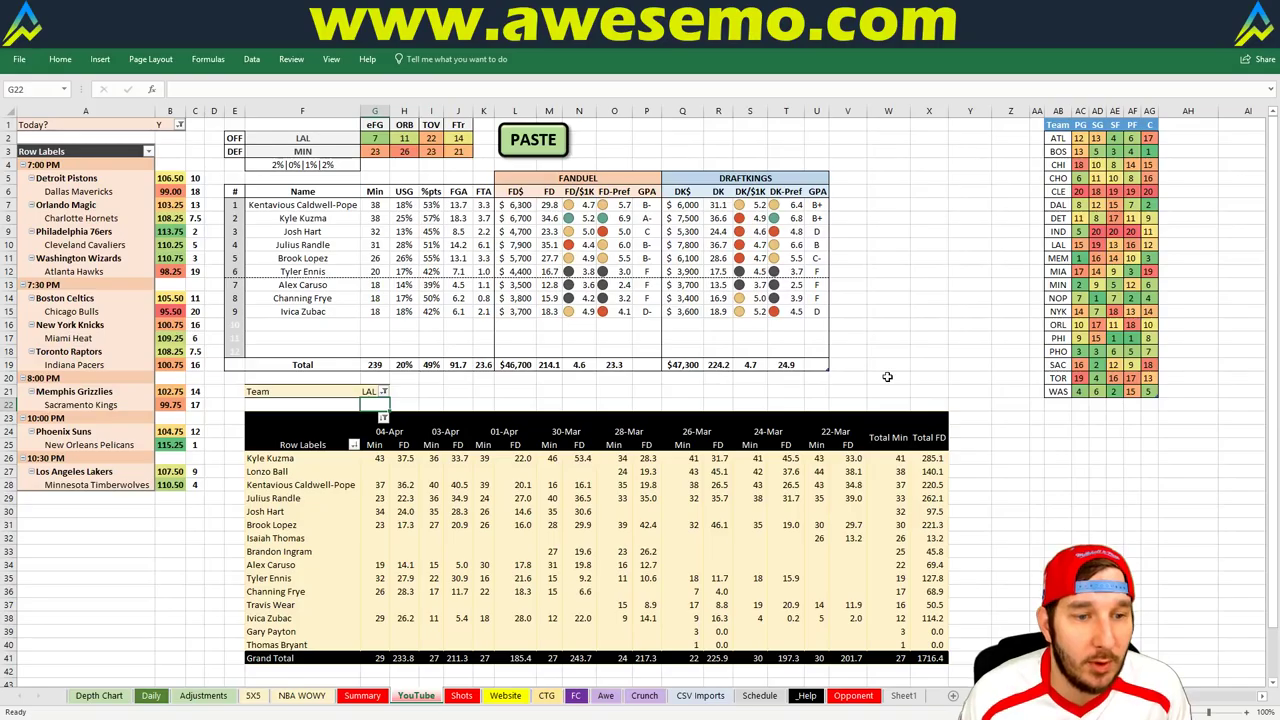
# Step: Check the Lakers' and Timberwolves' matchup rankings on the Summary sheet and return to the YouTube sheet
pyautogui.click(362, 695)
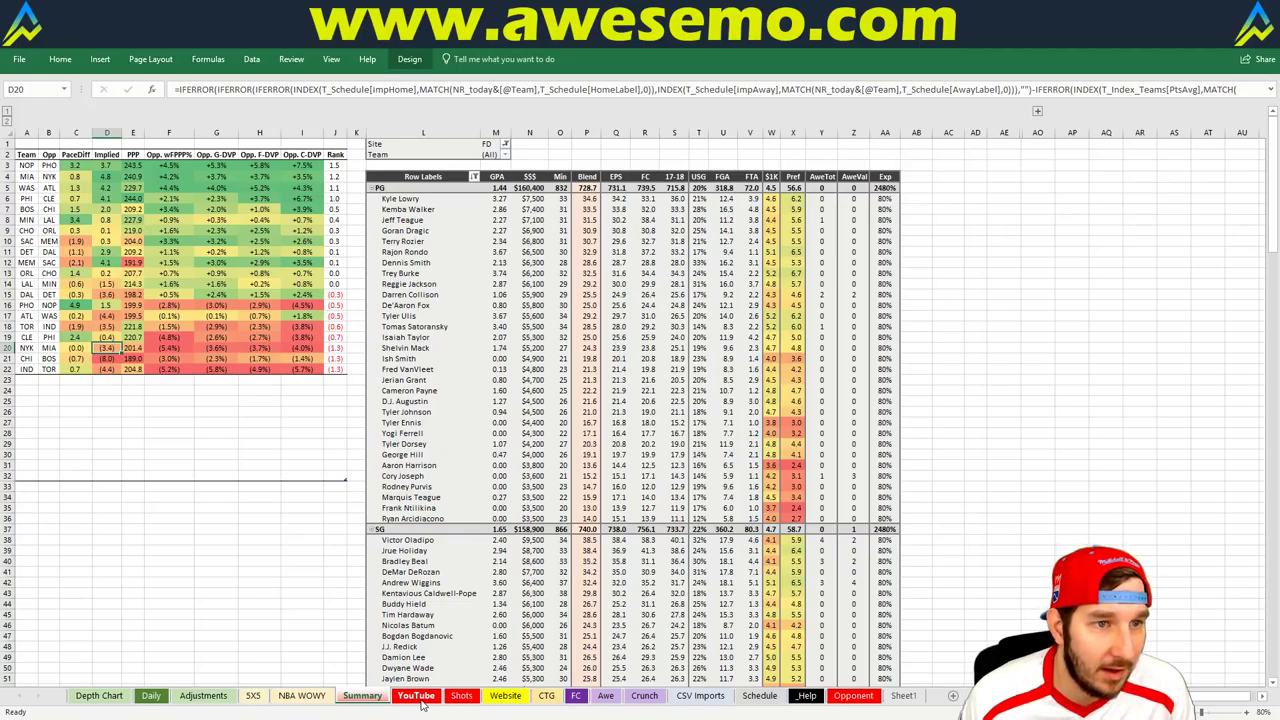
pyautogui.click(418, 697)
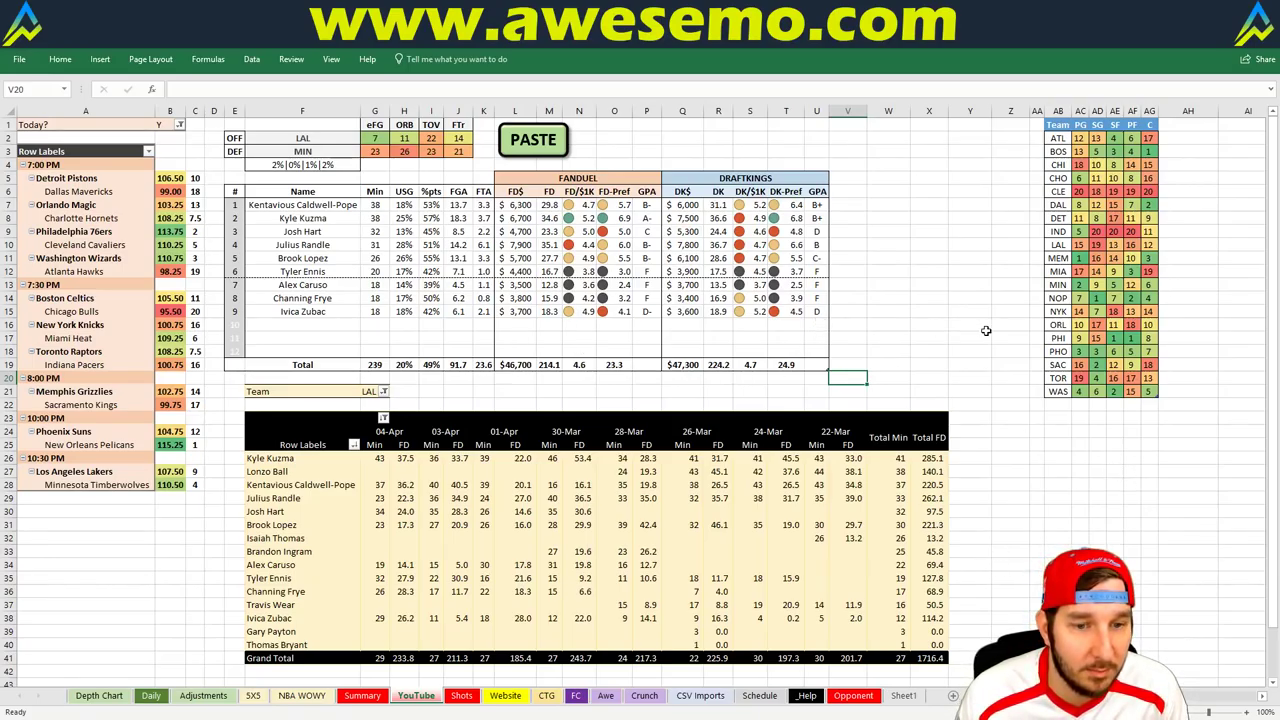
pyautogui.click(856, 325)
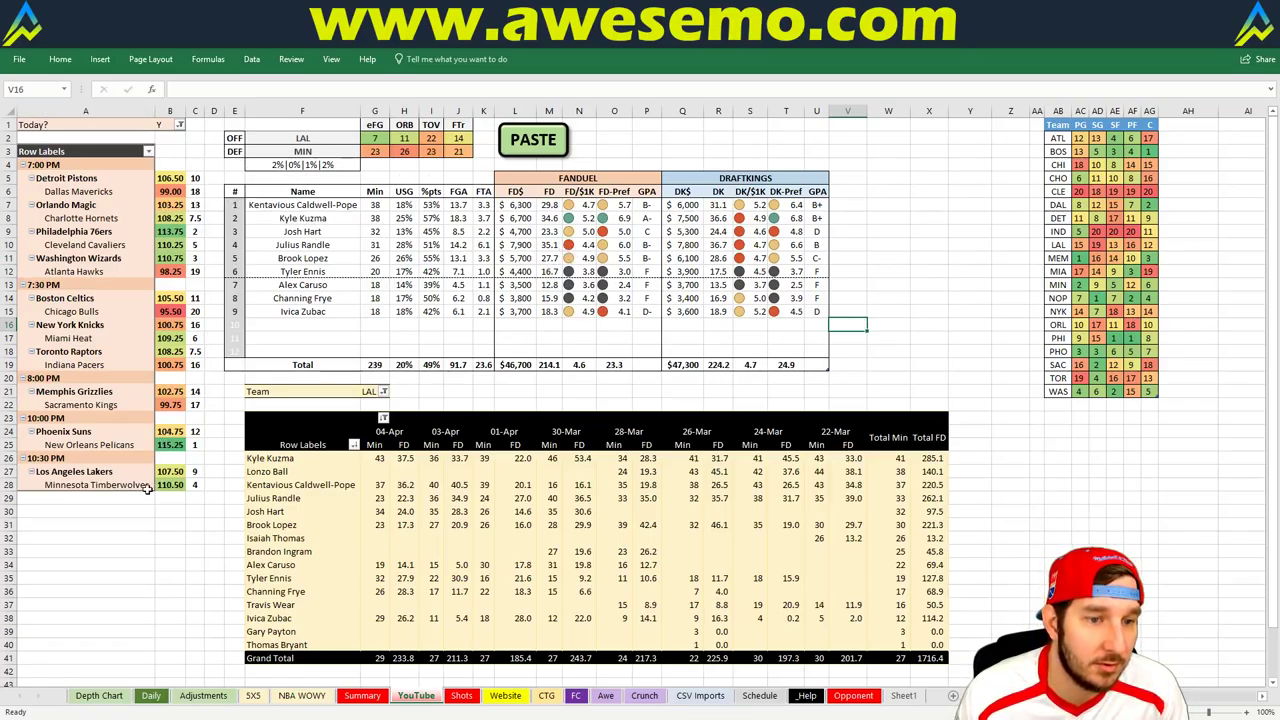
# Step: Set the Team filter to MIN to load Minnesota's projections and game log
pyautogui.click(368, 391)
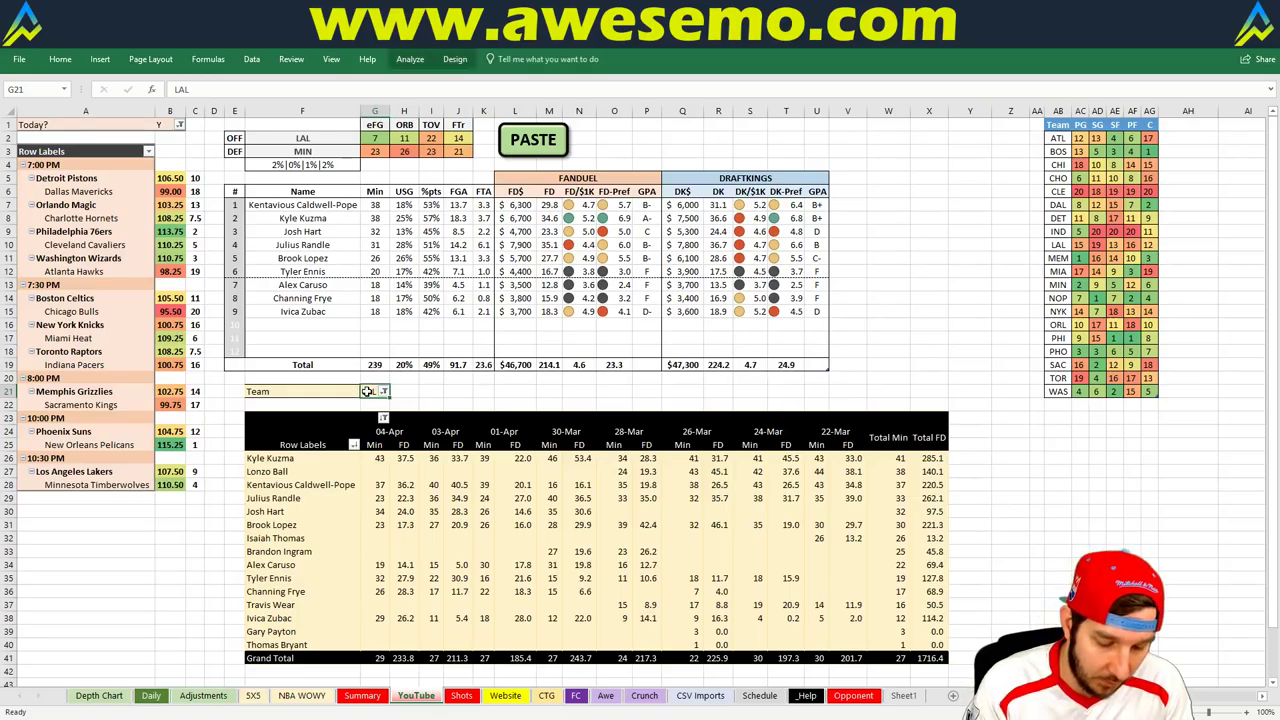
pyautogui.write('MIN')
pyautogui.press('Return')
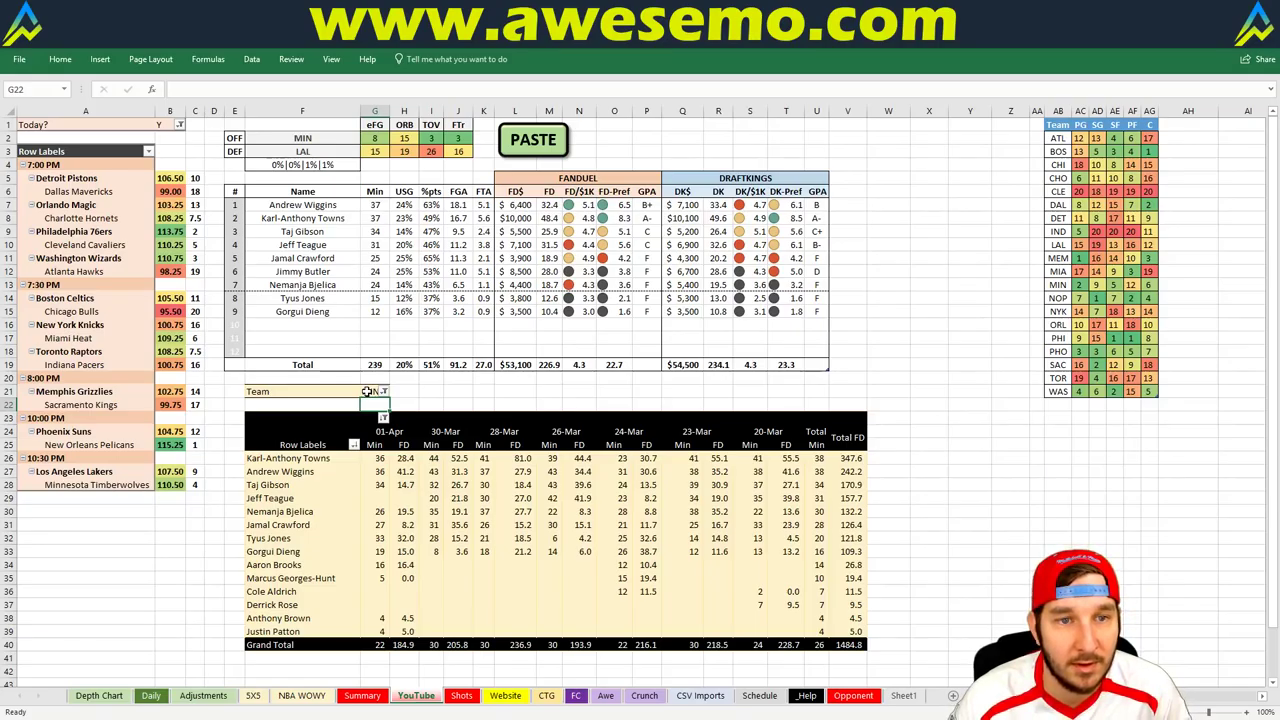
# Step: Copy the player projections from the Daily sheet and open the FanDuel NBA lineup optimizer in Fantasy Cruncher
pyautogui.click(151, 695)
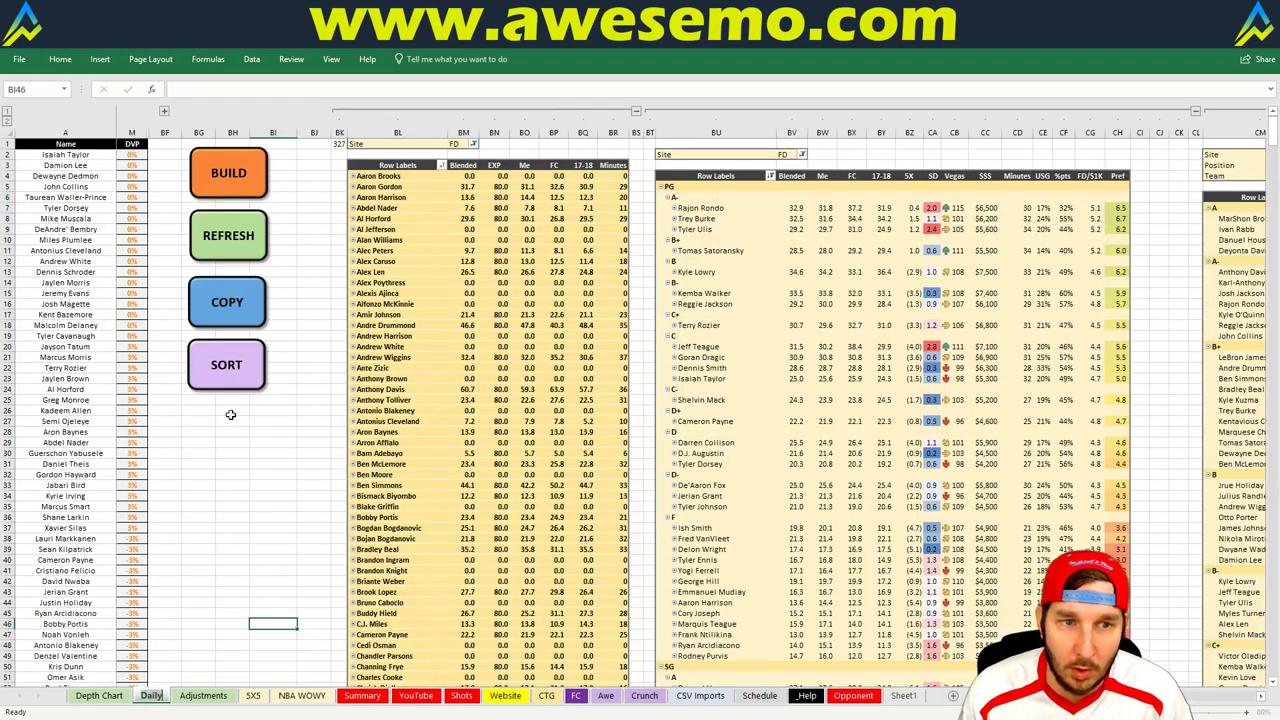
pyautogui.click(226, 302)
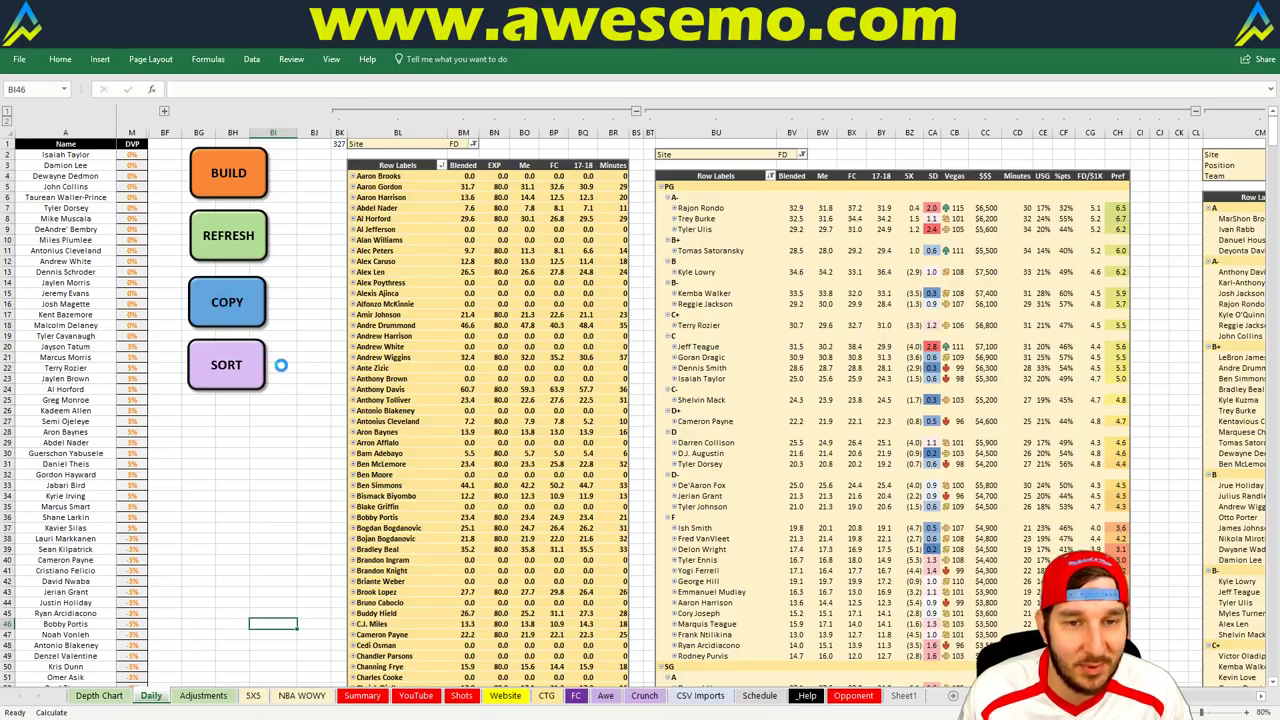
pyautogui.hotkey('alt', 'Tab')
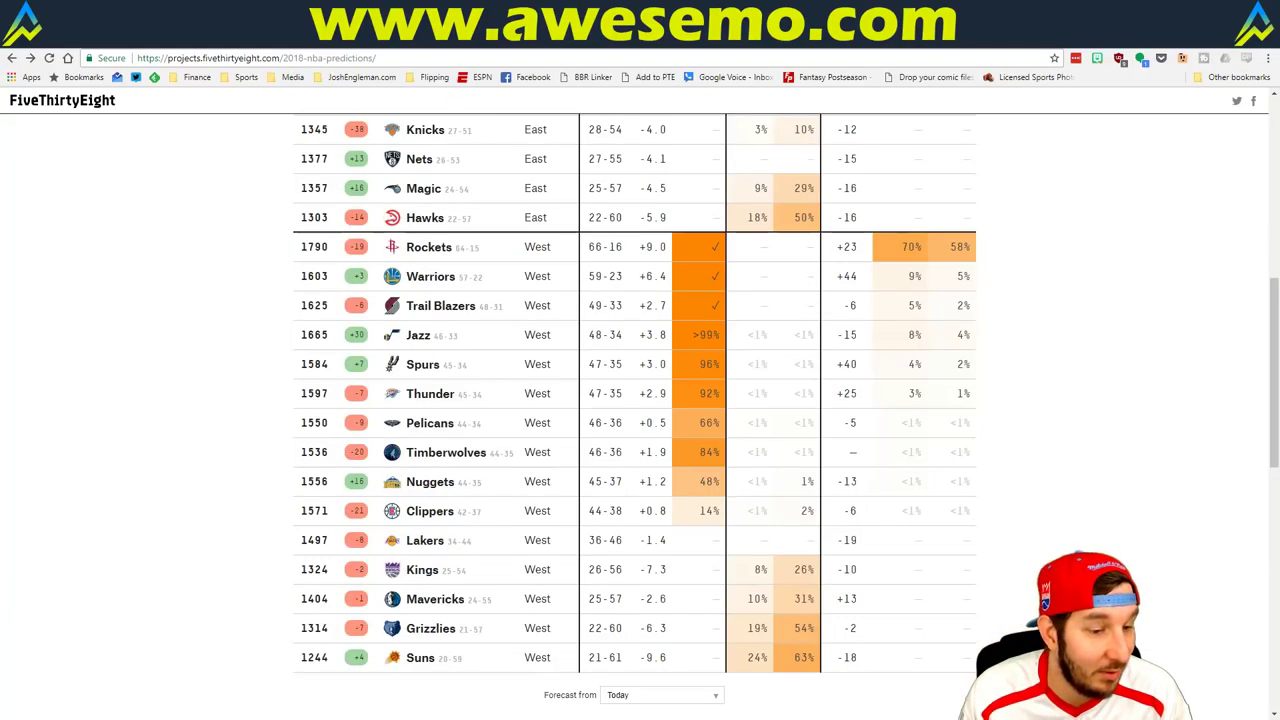
pyautogui.hotkey('ctrl', 'Tab')
pyautogui.click(189, 390)
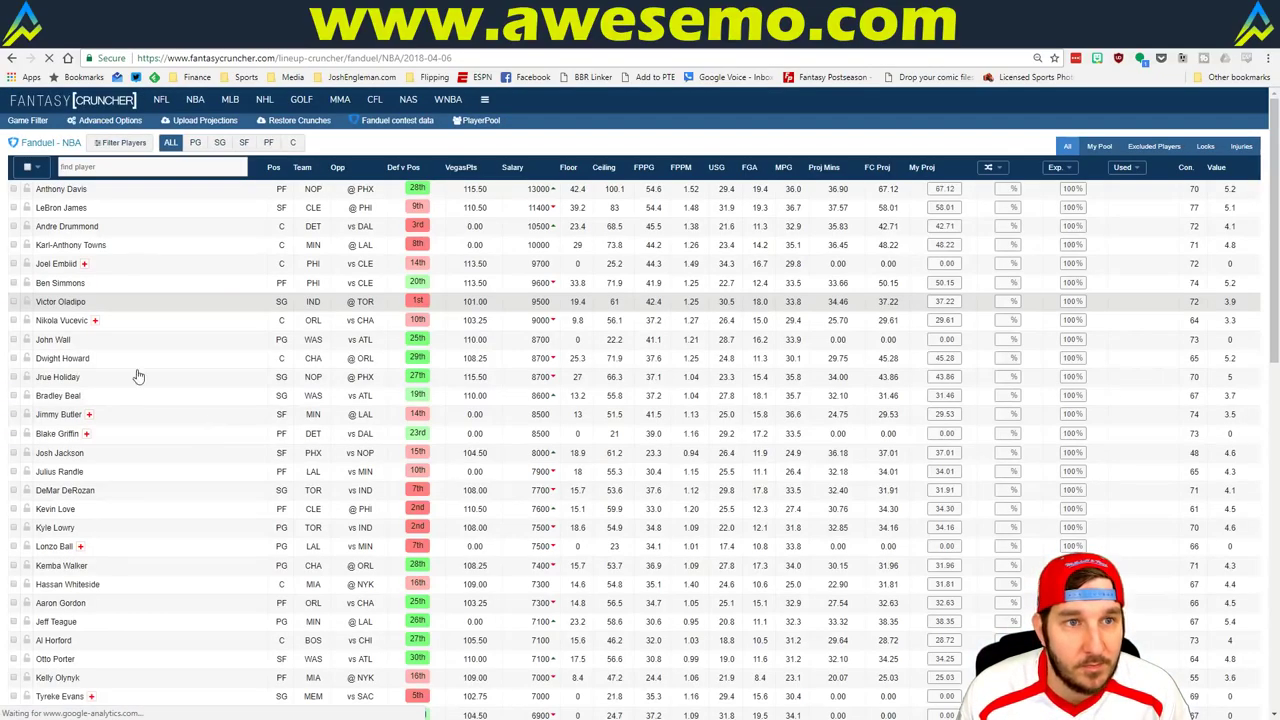
# Step: Upload the copied player projections for NBA FanDuel 2018-04-06 and return to the Lineup Cruncher
pyautogui.click(197, 121)
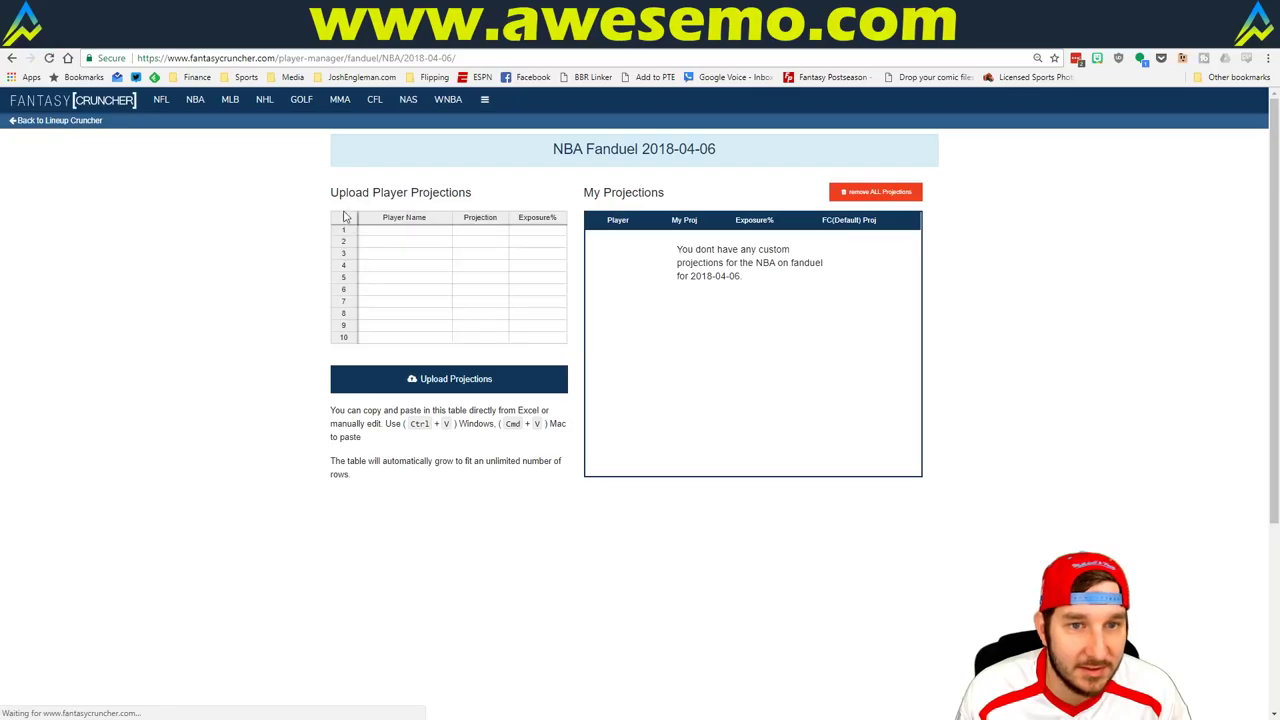
pyautogui.click(386, 232)
pyautogui.hotkey('ctrl', 'v')
pyautogui.click(490, 385)
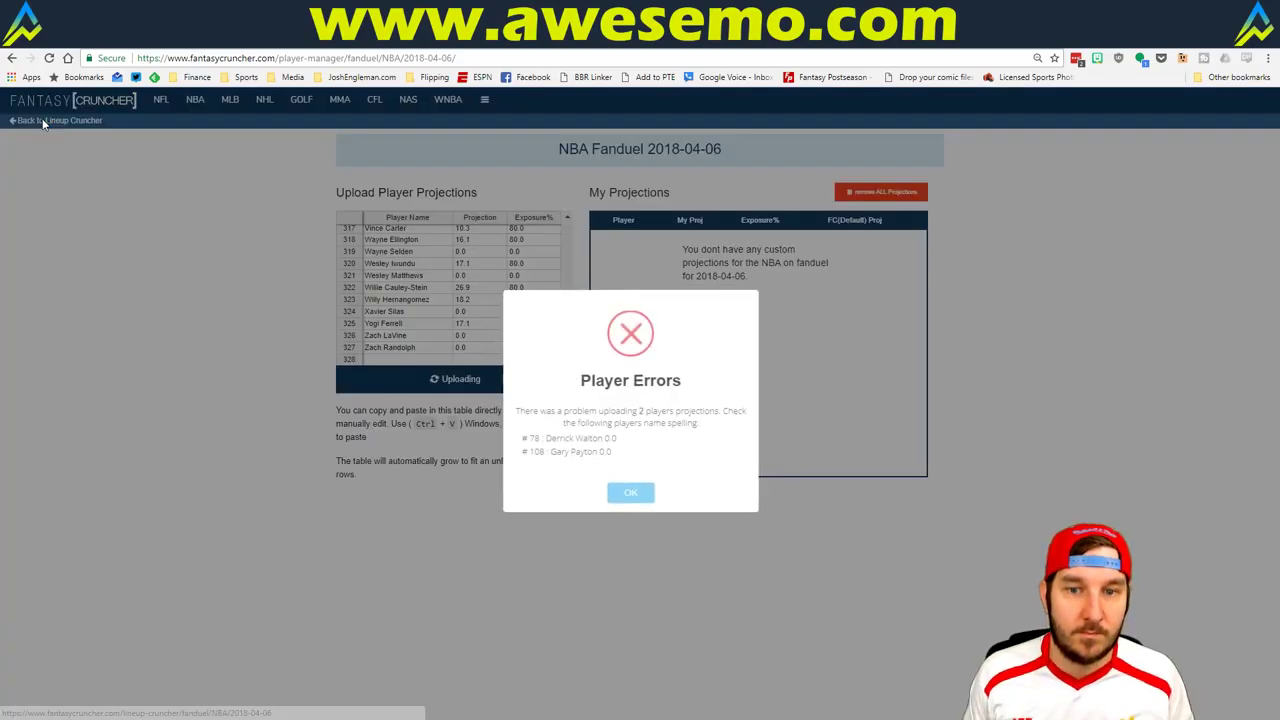
pyautogui.click(629, 491)
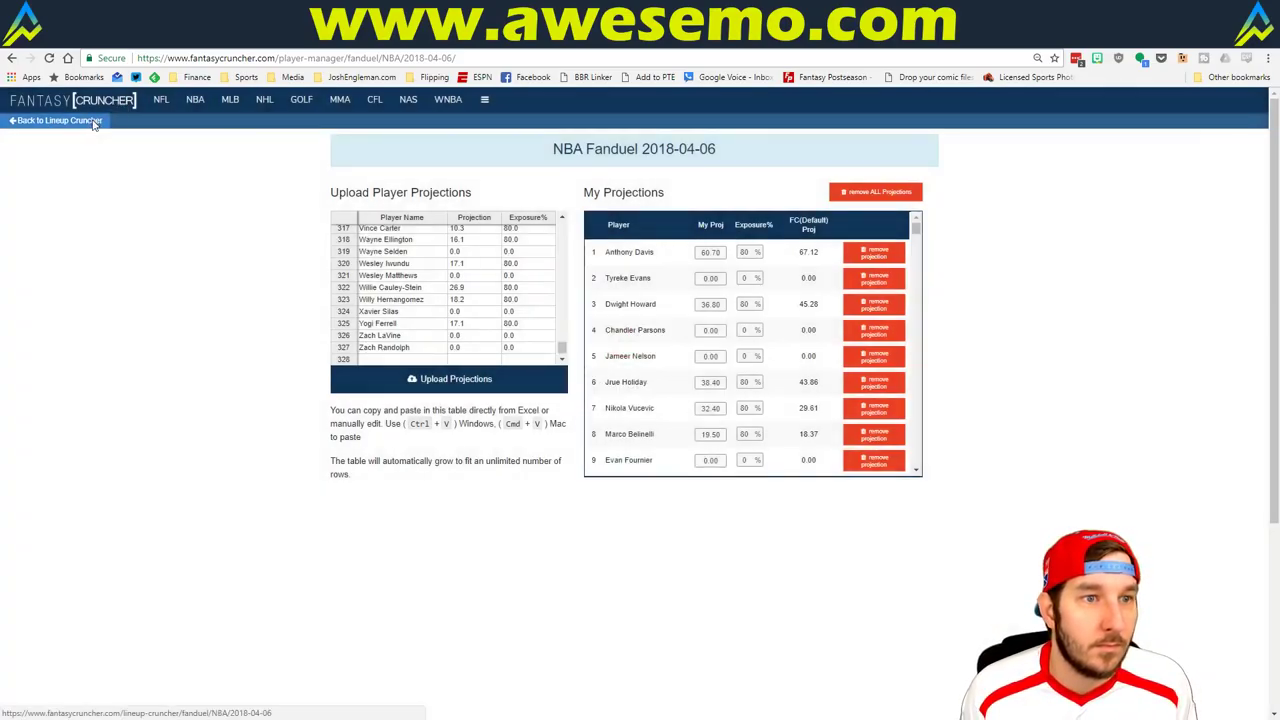
pyautogui.click(55, 120)
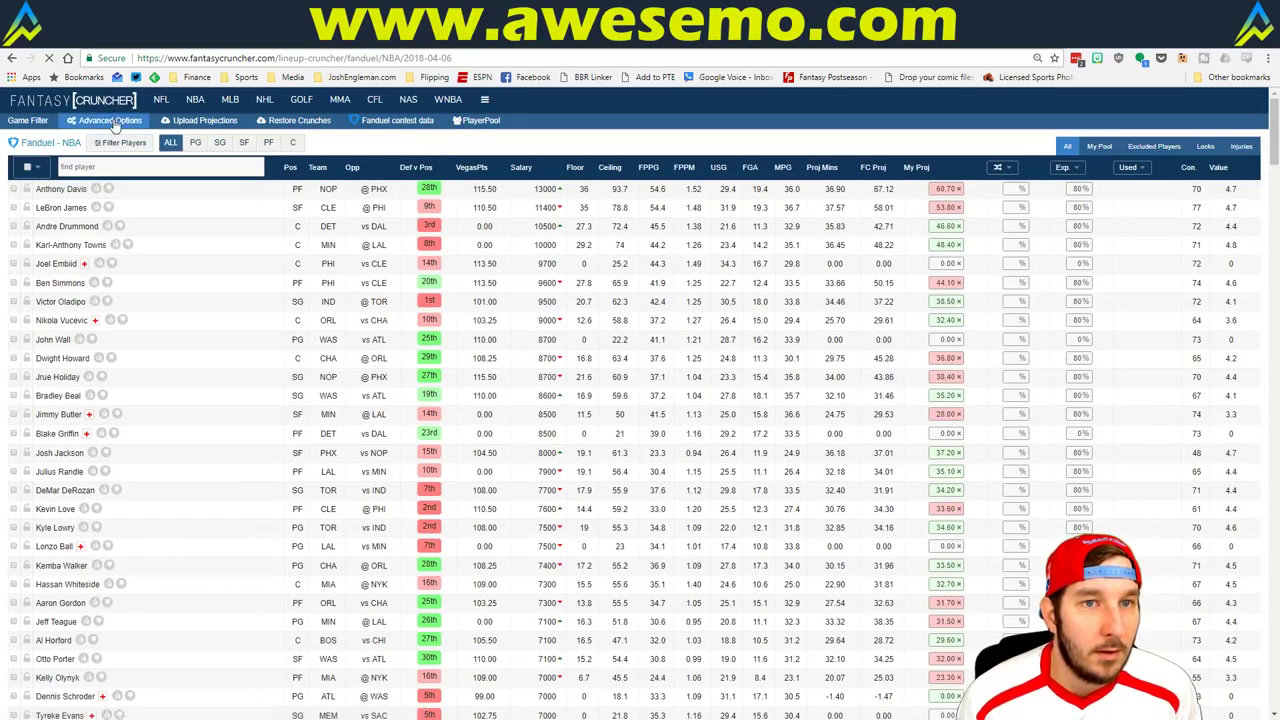
# Step: Set the randomness to 10% for all players in the advanced options
pyautogui.click(111, 121)
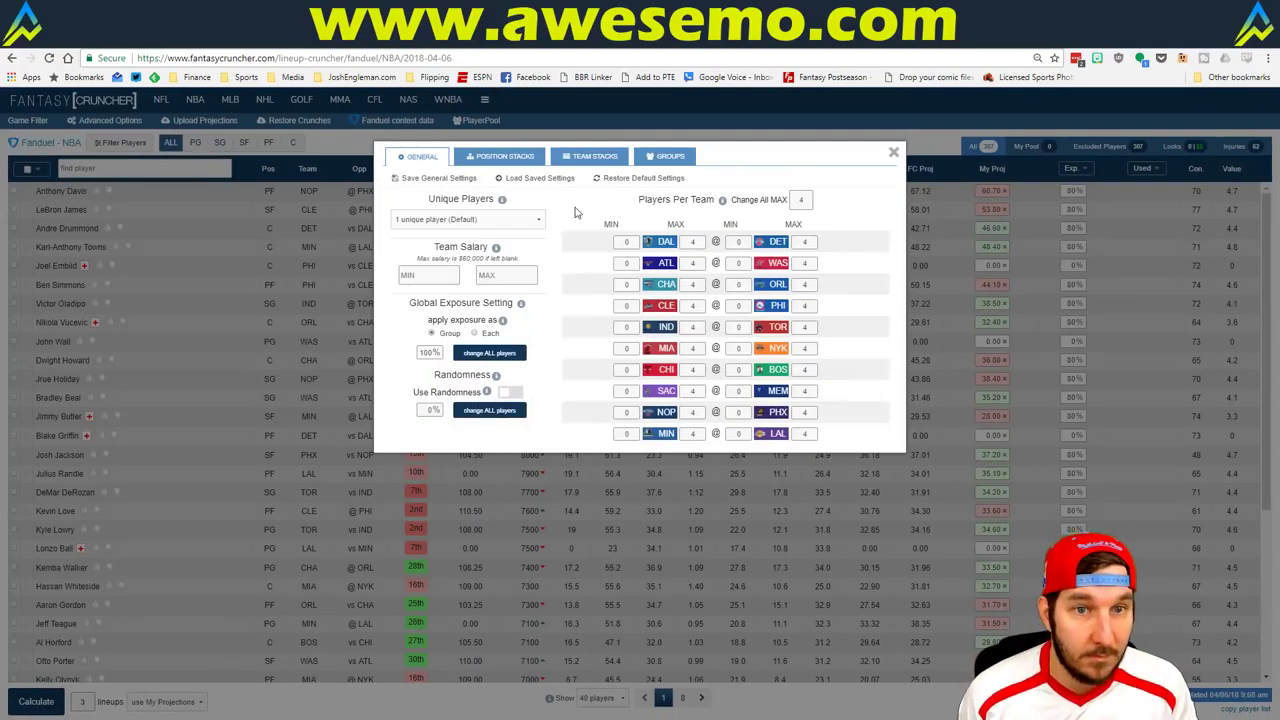
pyautogui.doubleClick(432, 410)
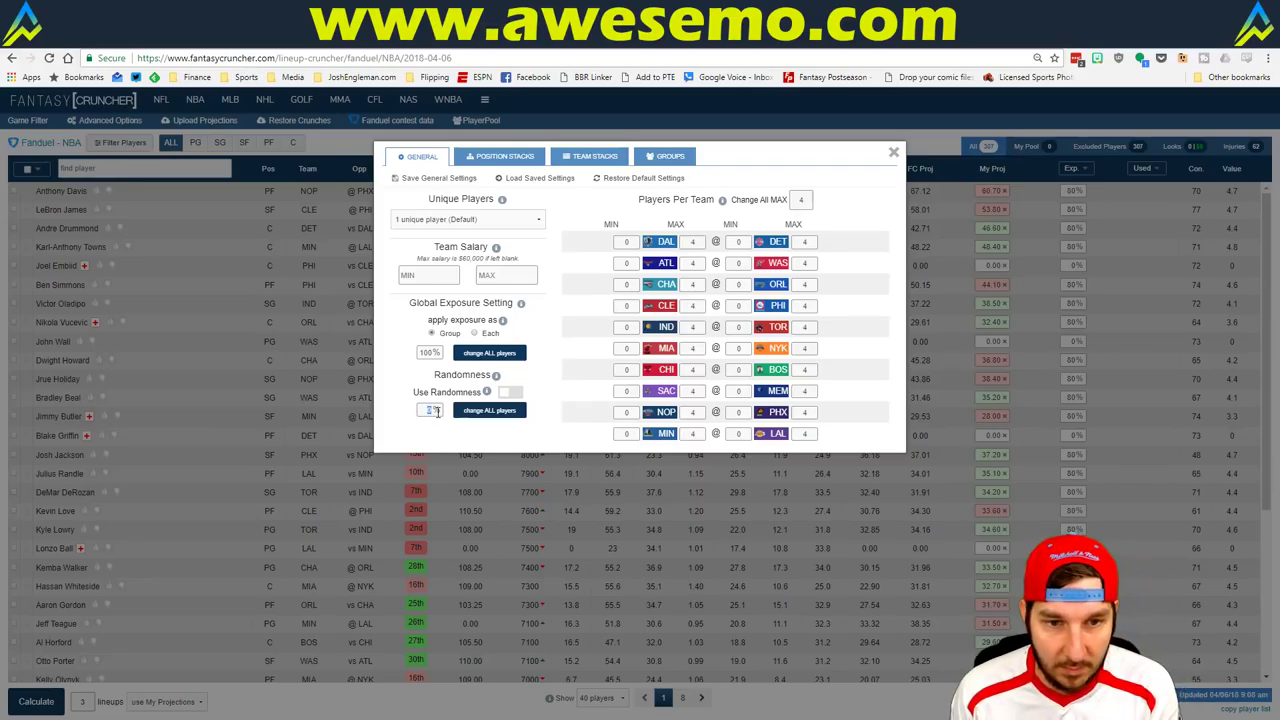
pyautogui.click(489, 410)
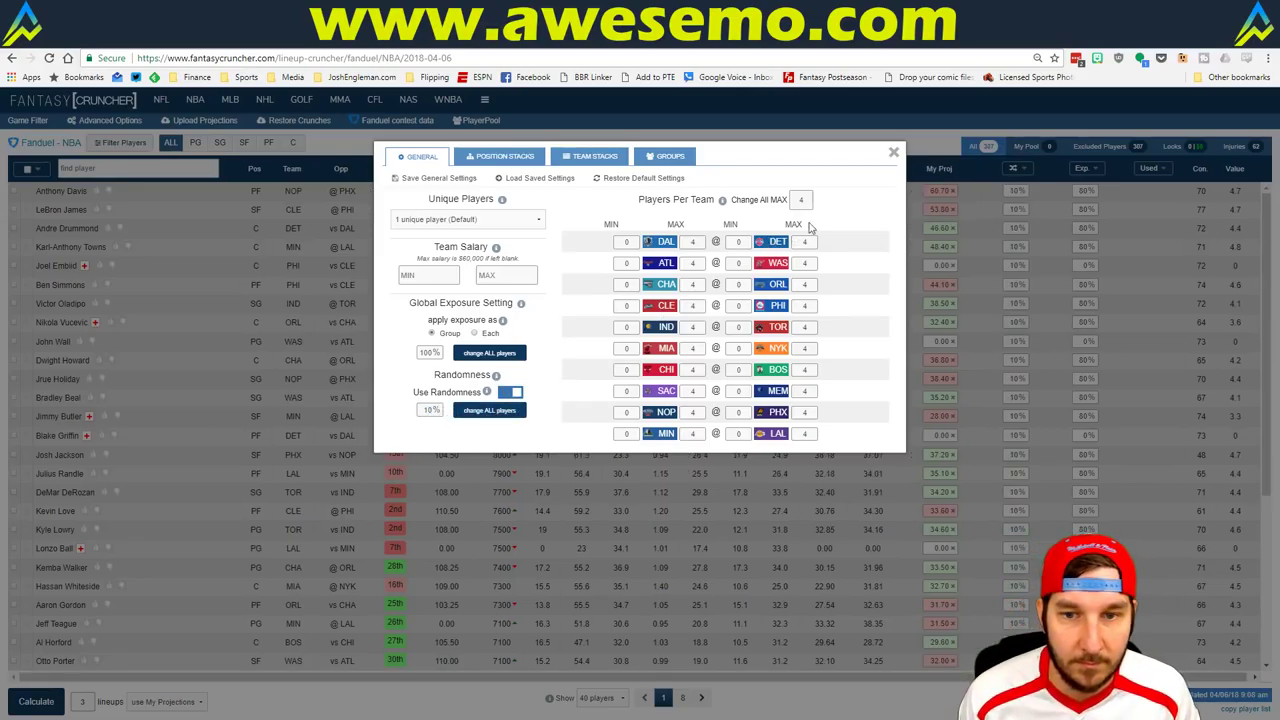
pyautogui.click(888, 152)
# Step: Set the number of lineups to 100 and add all listed players to the player pool
pyautogui.doubleClick(78, 702)
pyautogui.write('10')
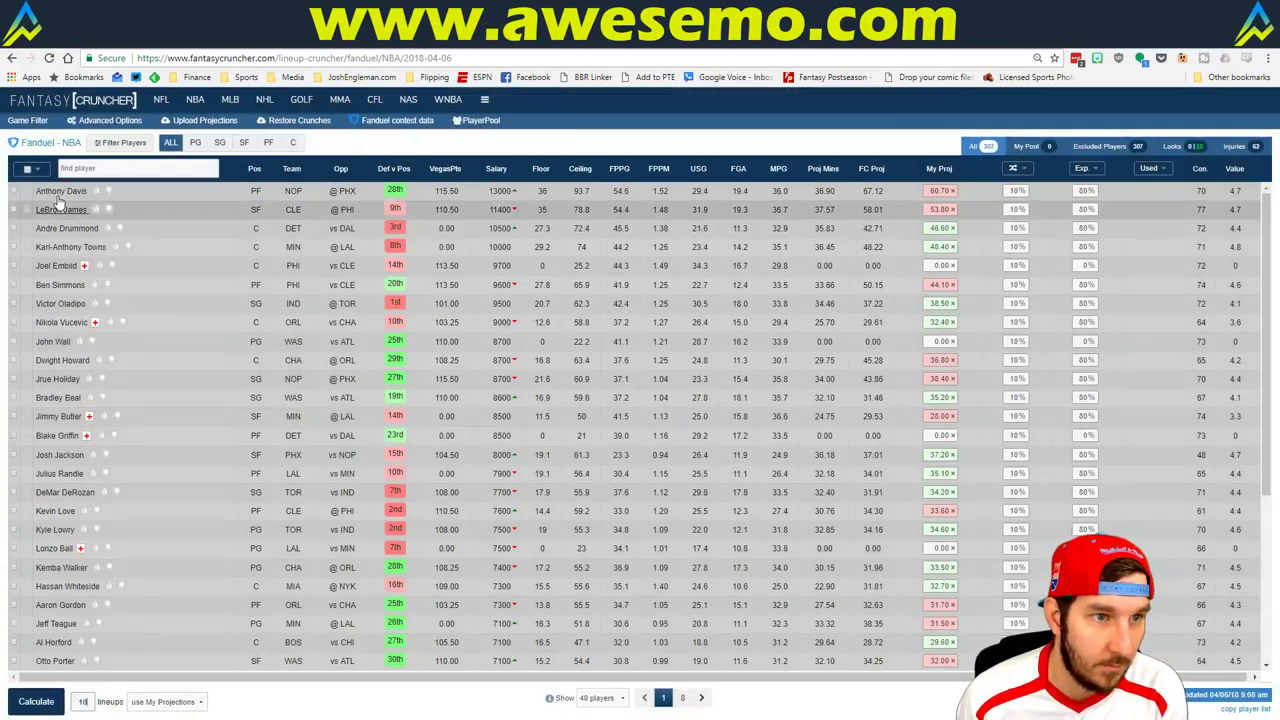
pyautogui.write('0')
pyautogui.click(32, 168)
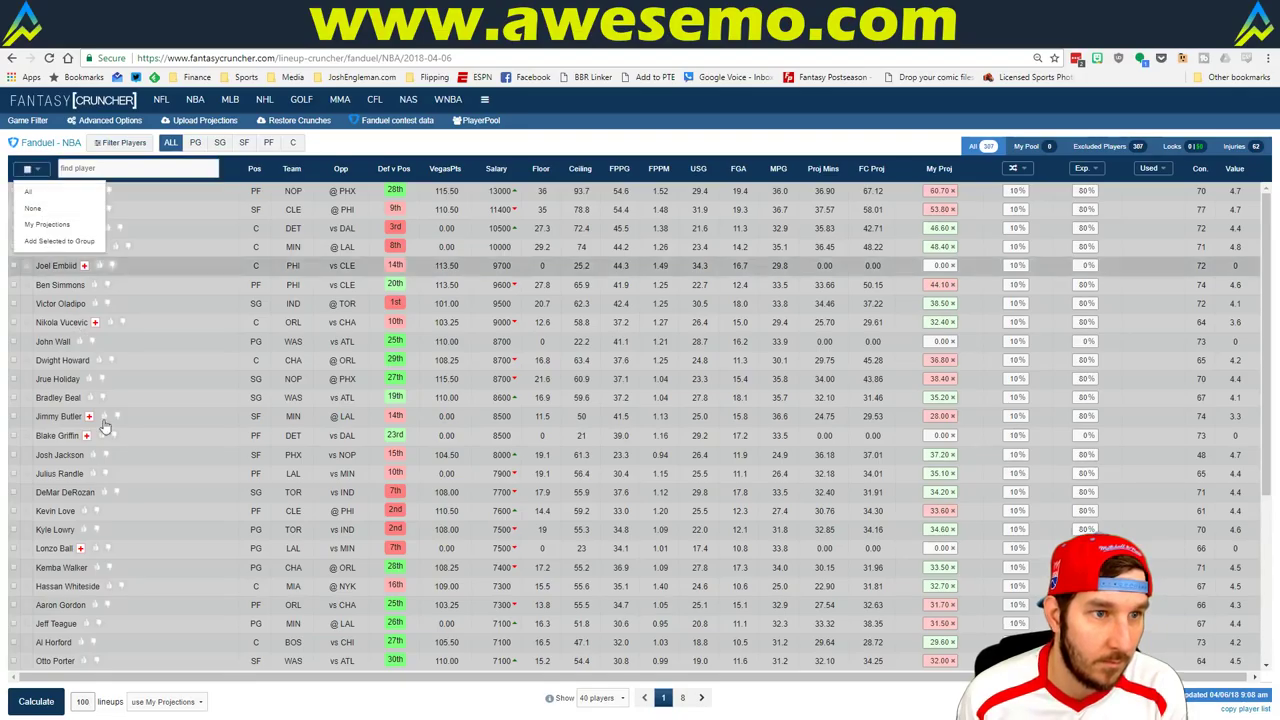
pyautogui.click(32, 200)
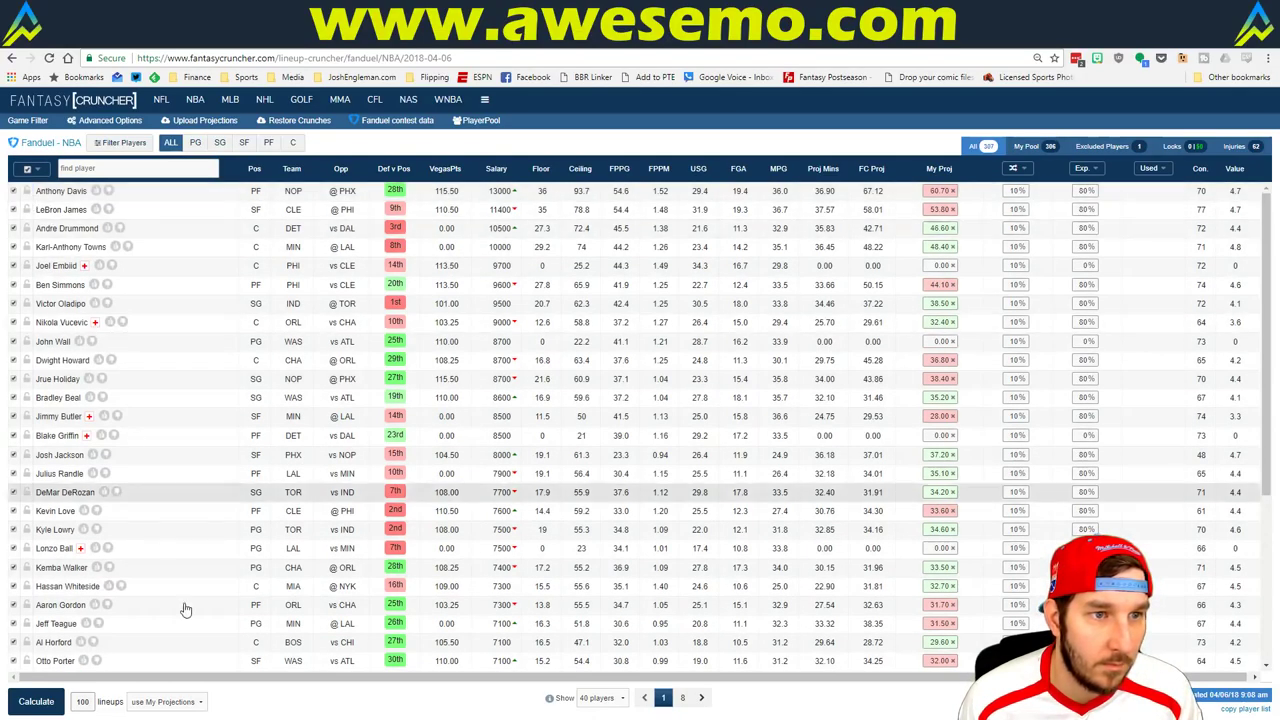
pyautogui.click(46, 702)
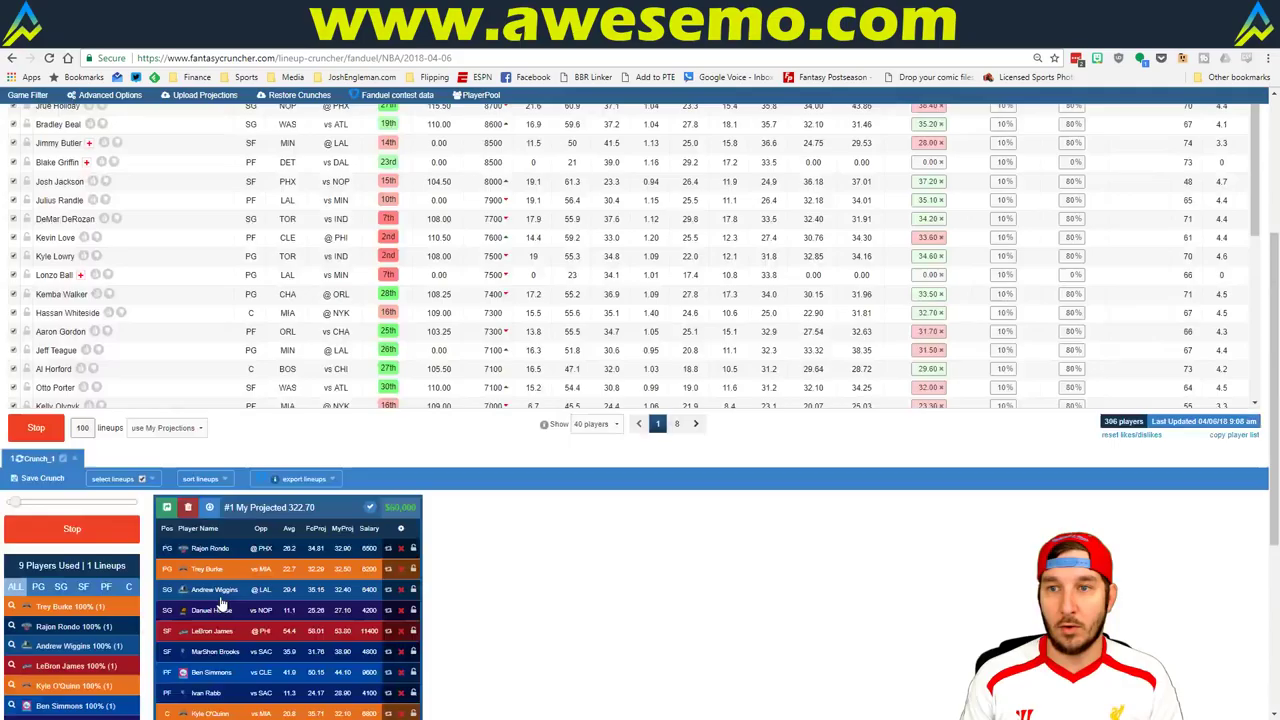
pyautogui.scroll(-3, 222, 603)
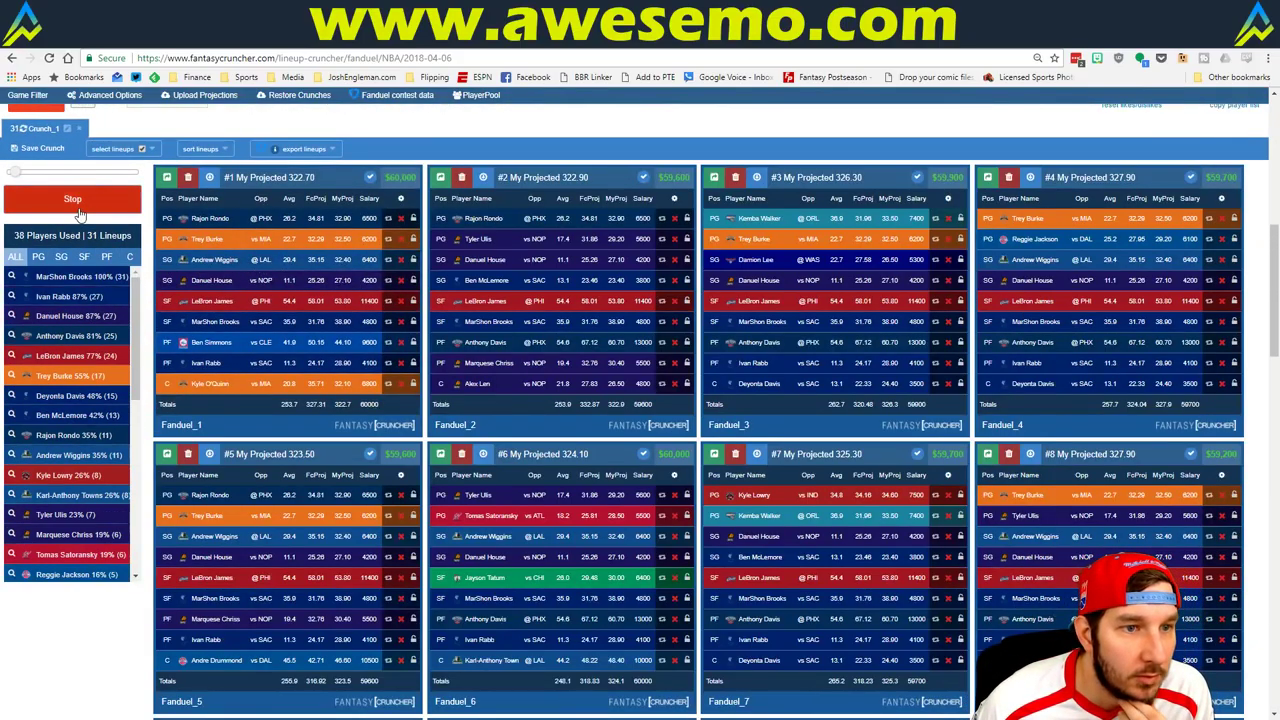
pyautogui.click(78, 208)
pyautogui.scroll(5, 65, 135)
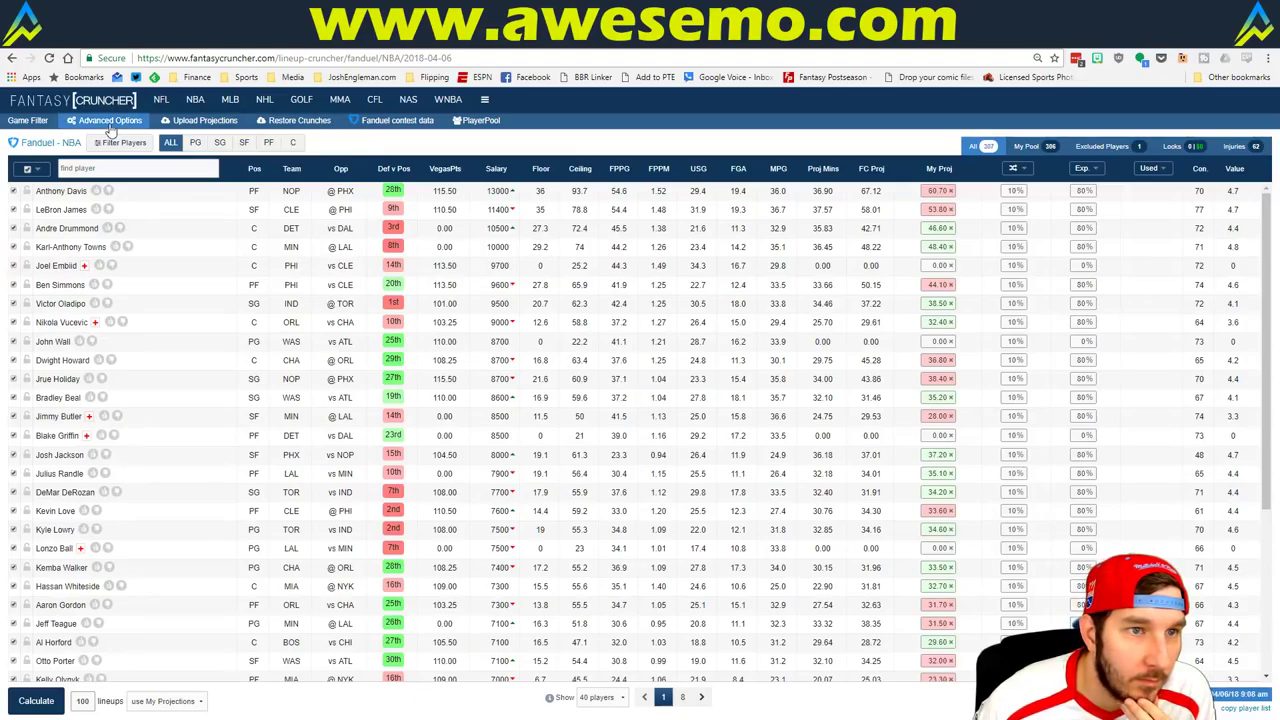
# Step: Set the global exposure to apply as Each and calculate the 100 FanDuel lineups
pyautogui.click(110, 124)
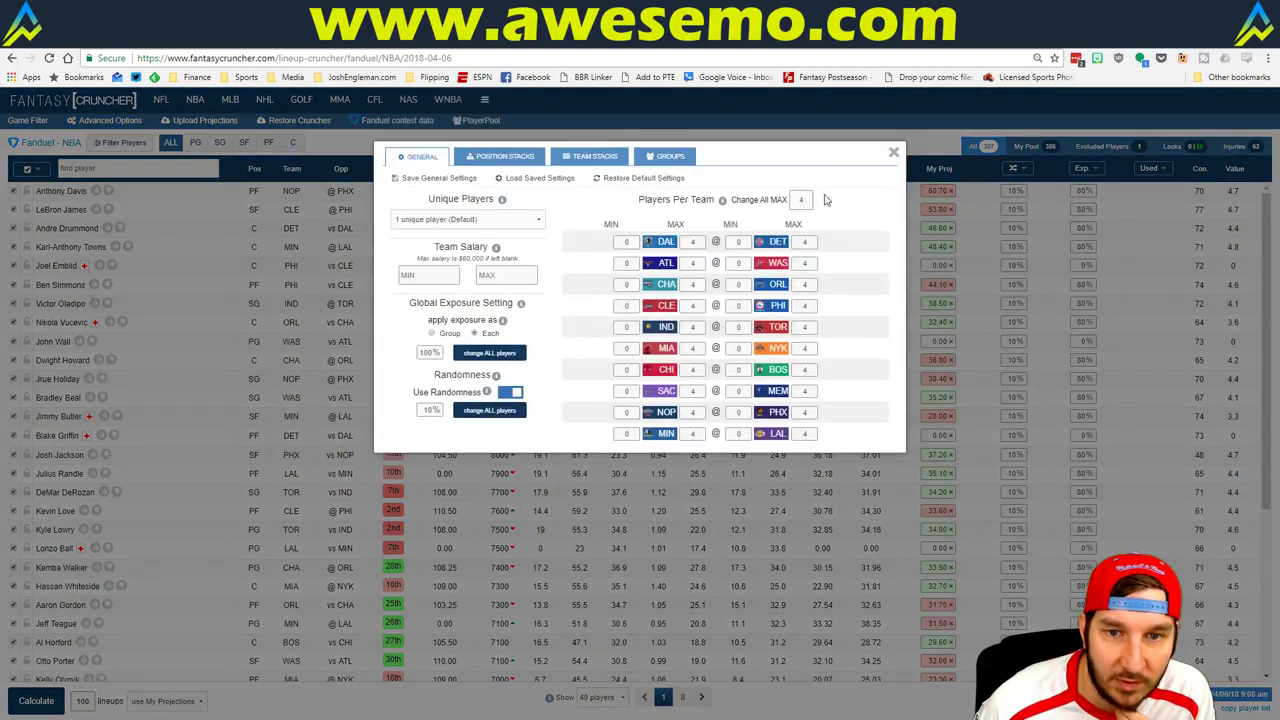
pyautogui.click(893, 152)
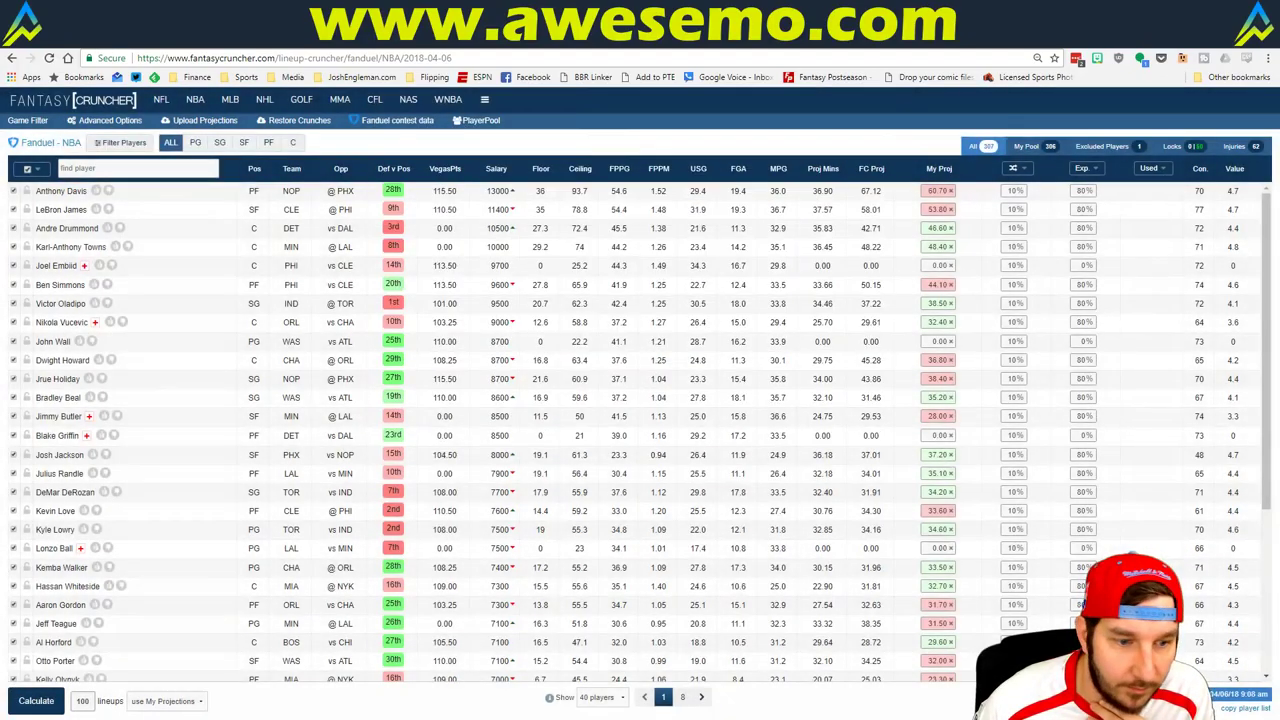
pyautogui.click(35, 700)
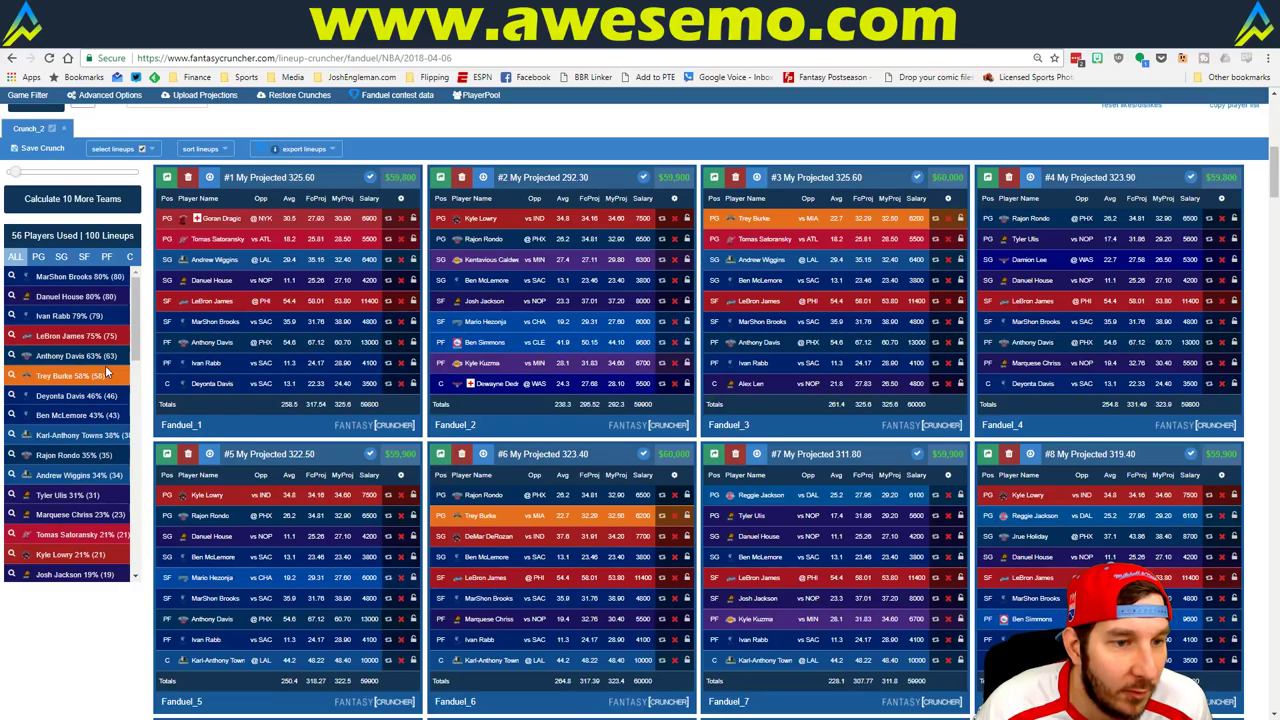
# Step: Filter the generated lineups to those containing Anthony Davis, Karl-Anthony Towns and Trey Burke
pyautogui.click(11, 355)
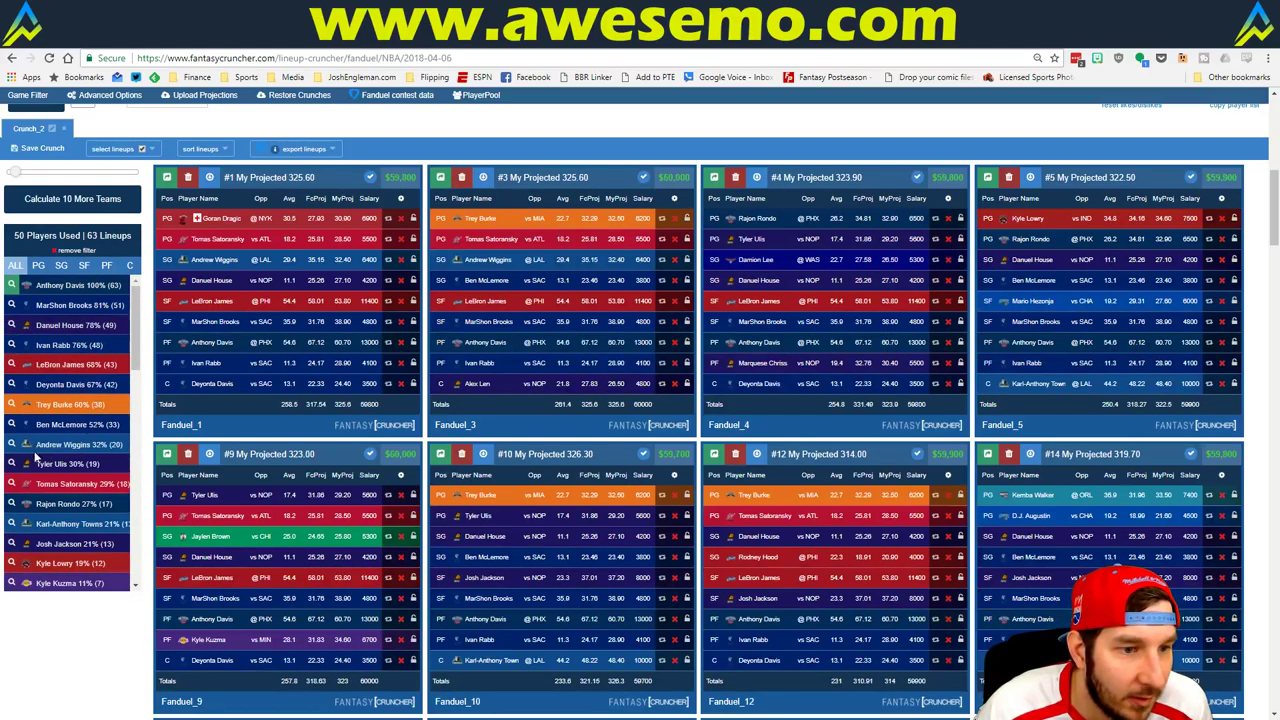
pyautogui.click(11, 523)
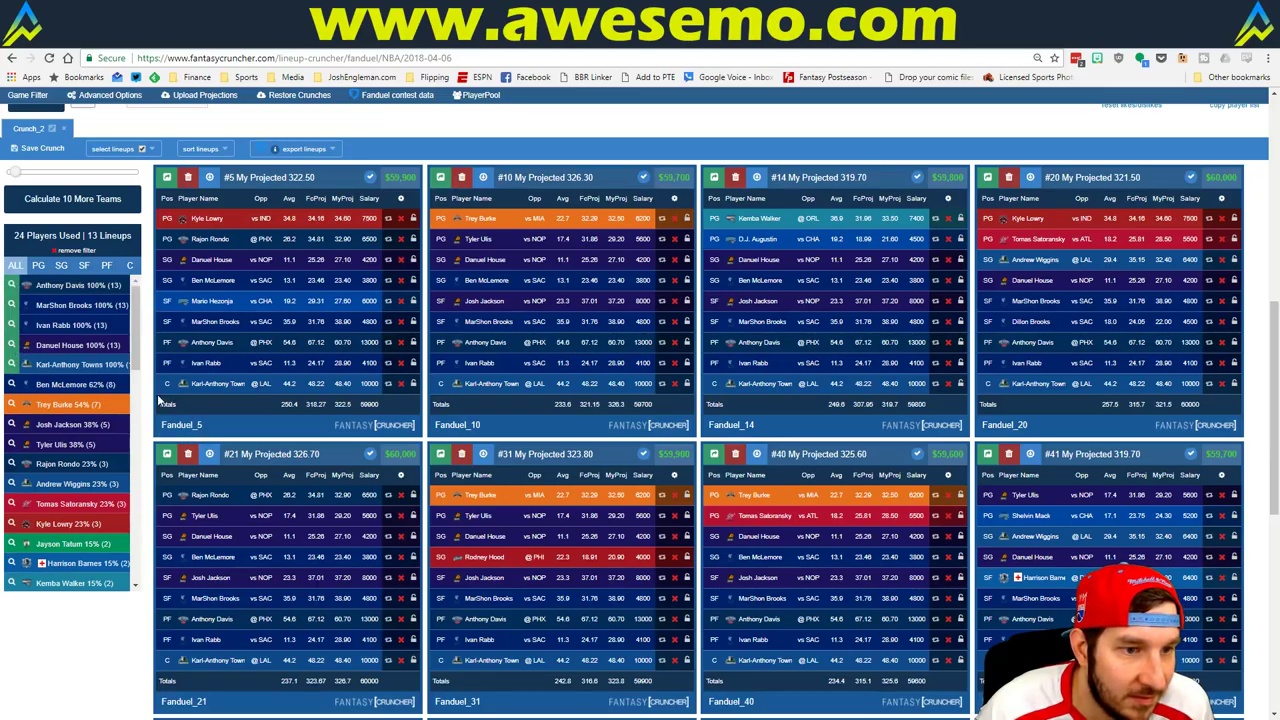
pyautogui.click(13, 408)
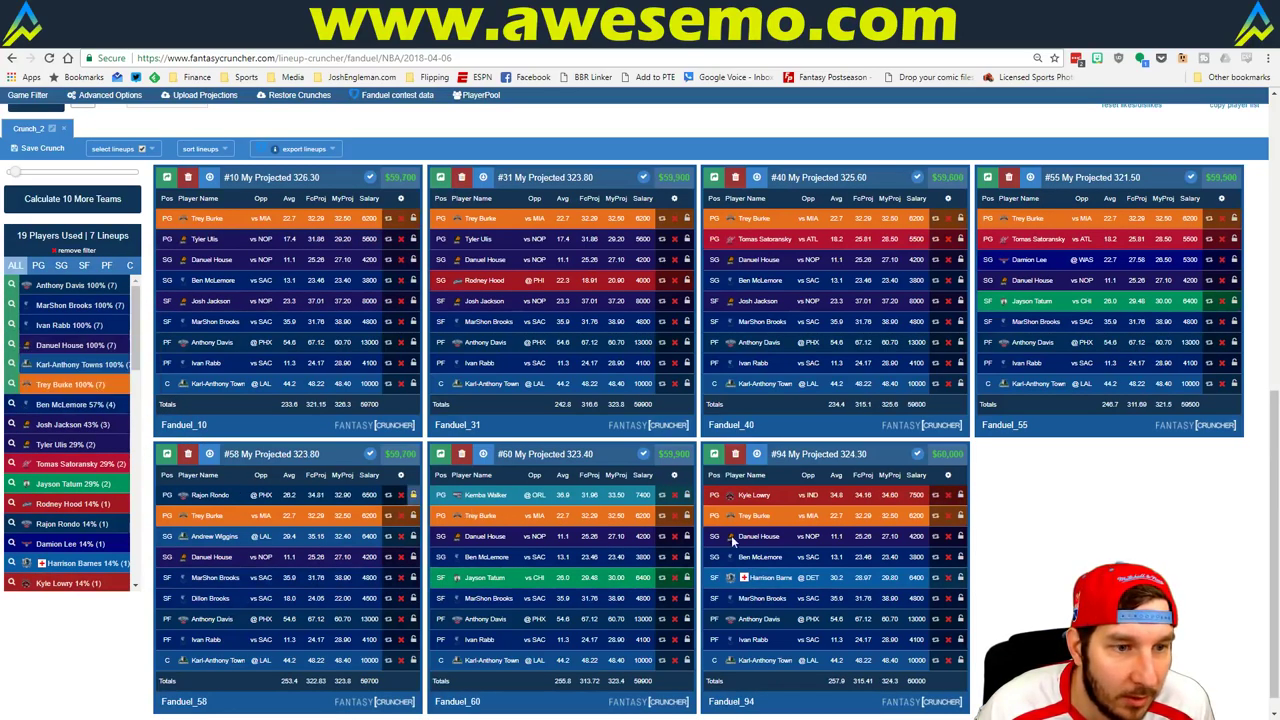
# Step: Sort the filtered lineups by My Projected points and narrow them to those with small forward Jayson Tatum
pyautogui.click(197, 148)
pyautogui.click(219, 203)
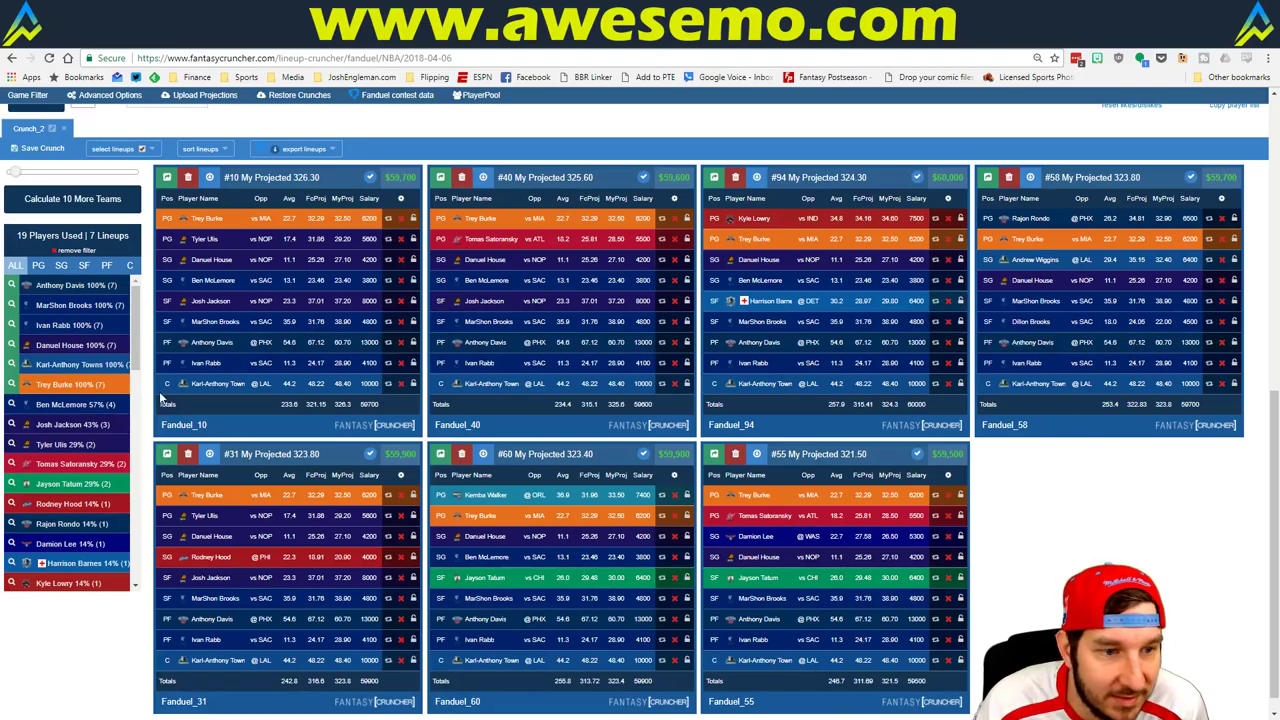
pyautogui.click(84, 265)
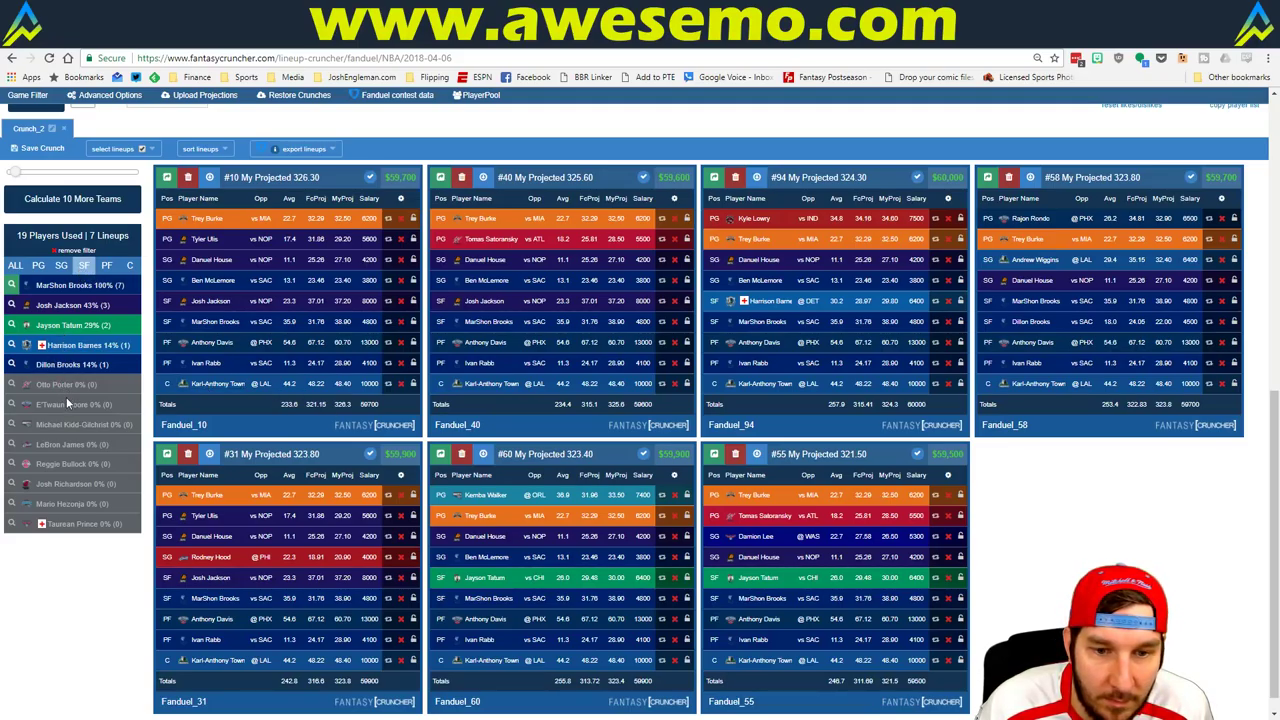
pyautogui.click(12, 325)
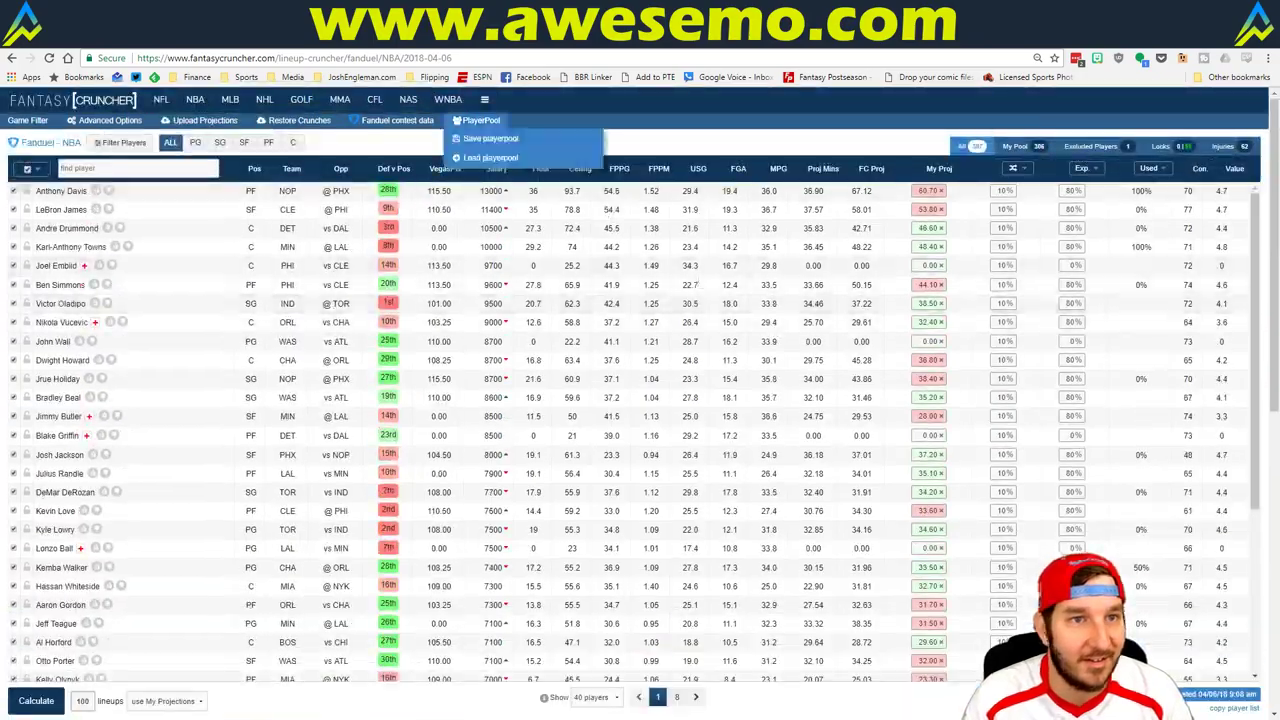
# Step: Bring up the list of available NBA lineup optimizers
pyautogui.moveTo(198, 104)
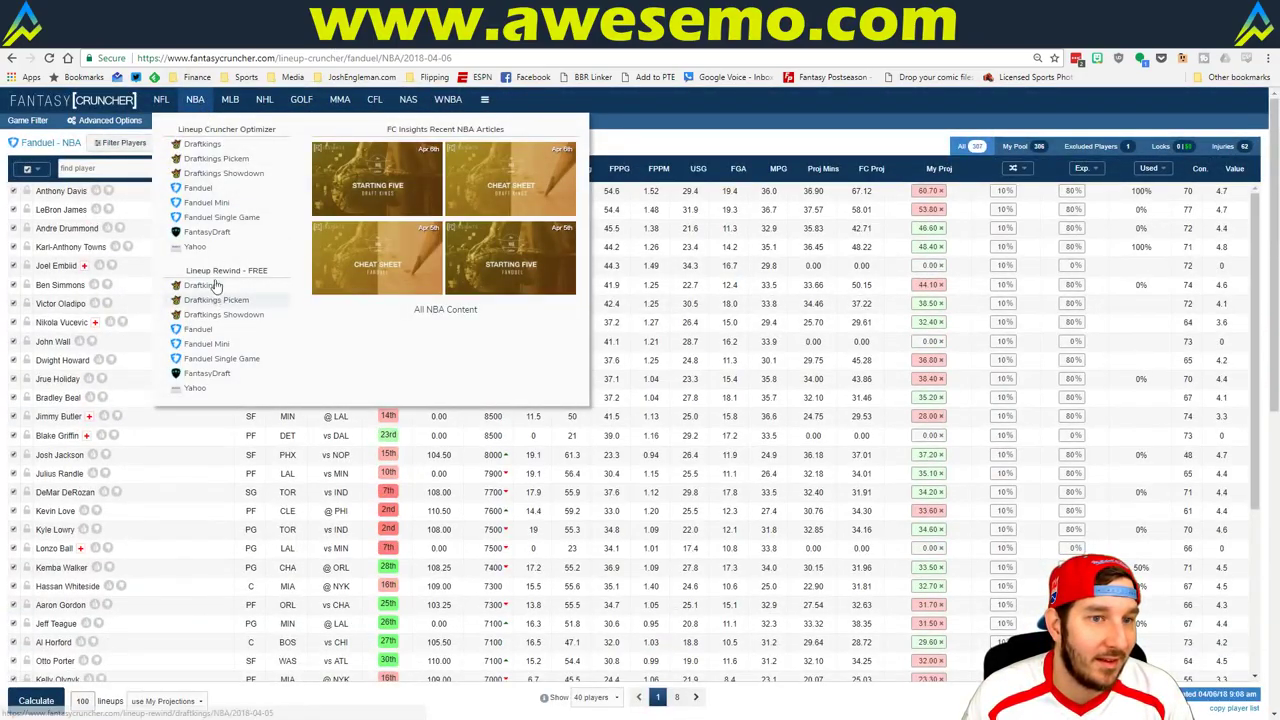